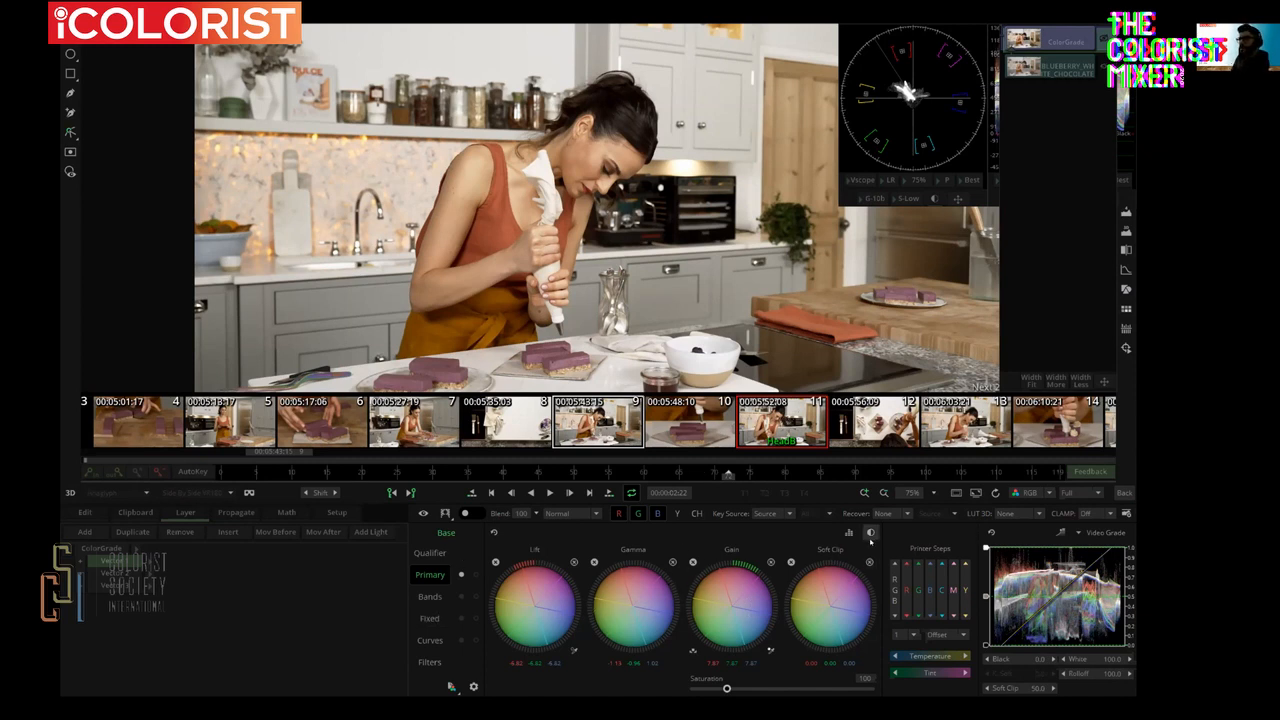
- Widen primary contrast, lowering Lift Cont to about -9.3 and raising Gain Cont to about 10.5
{"action": "scroll", "coordinate": [729, 603], "scroll_direction": "up", "scroll_amount": 4}
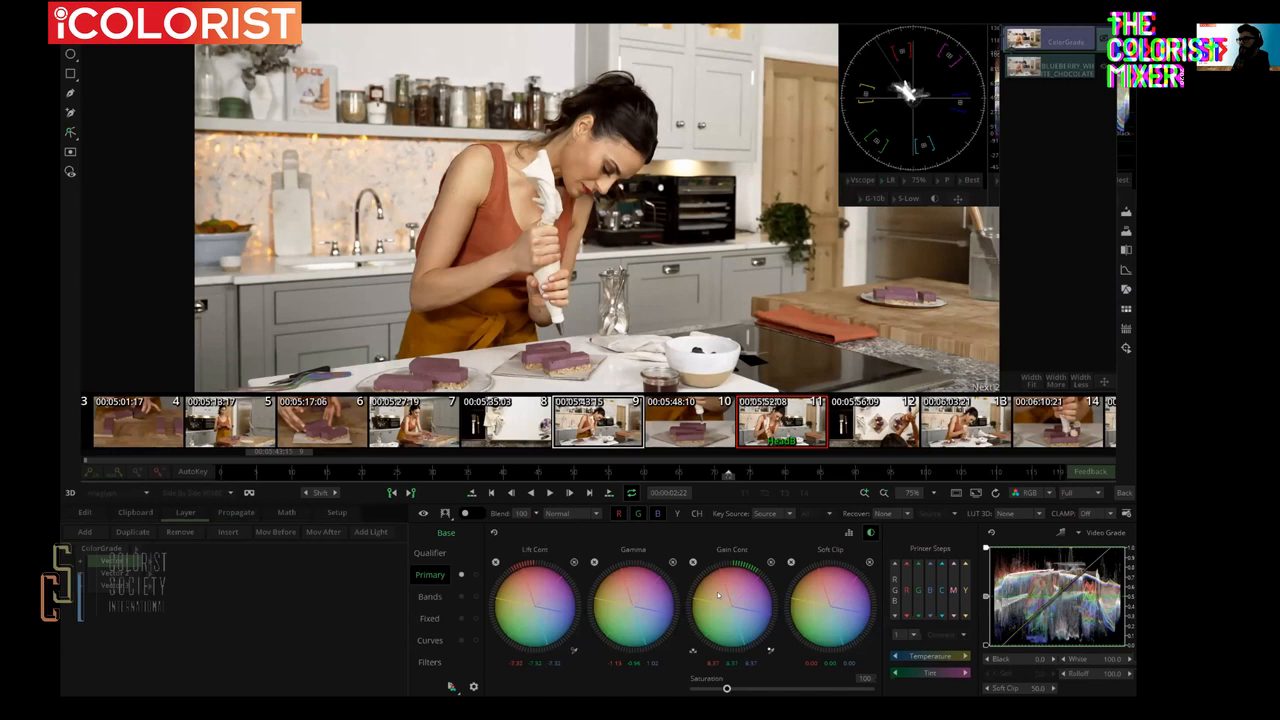
{"action": "scroll", "coordinate": [729, 603], "scroll_direction": "up", "scroll_amount": 1}
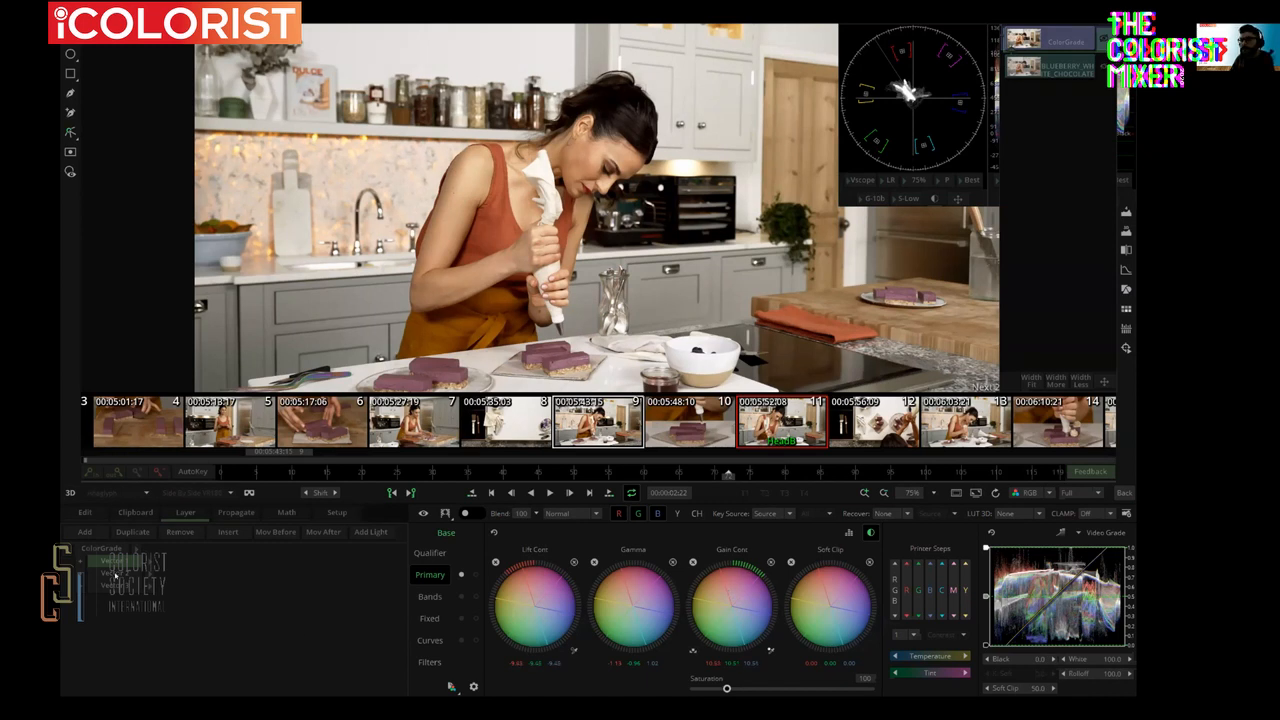
- In Bands, raise shadows to 16.19 and lower highlights to -12.84, then show layer V3's Fixed vectors
{"action": "left_click", "coordinate": [429, 596]}
{"action": "left_click_drag", "start_coordinate": [637, 595], "coordinate": [572, 604]}
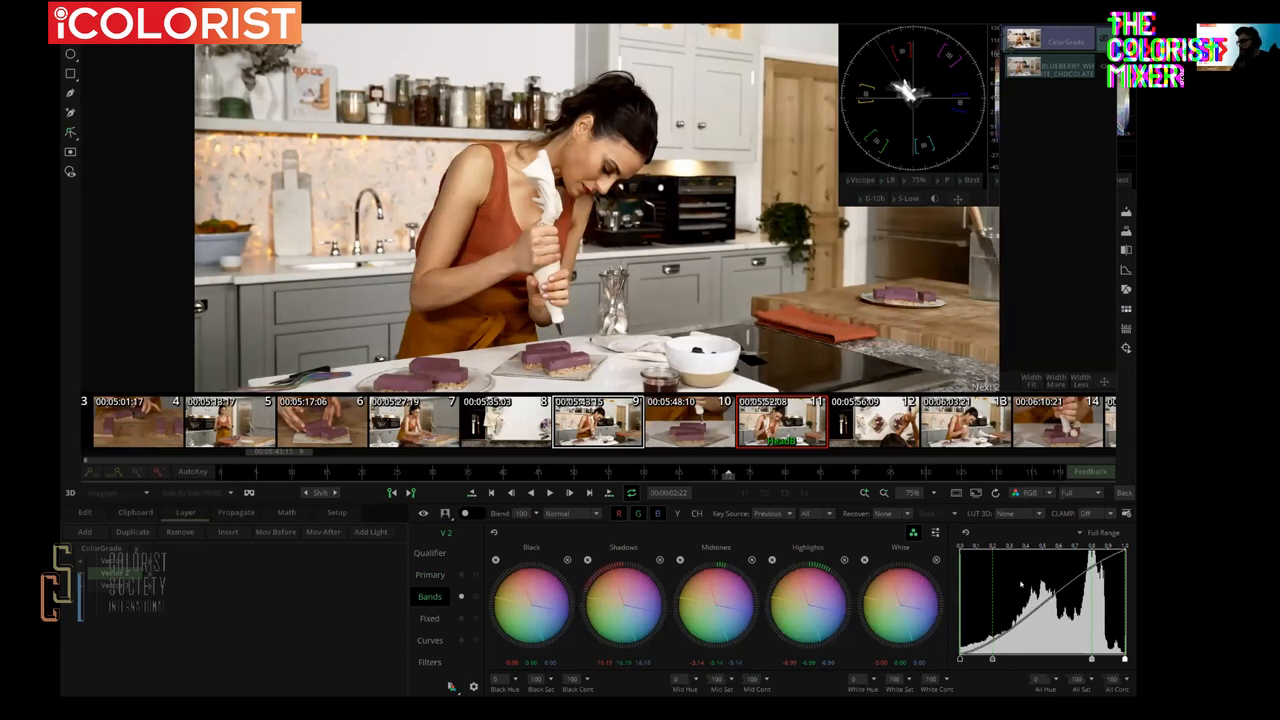
{"action": "left_click_drag", "start_coordinate": [803, 600], "coordinate": [819, 606]}
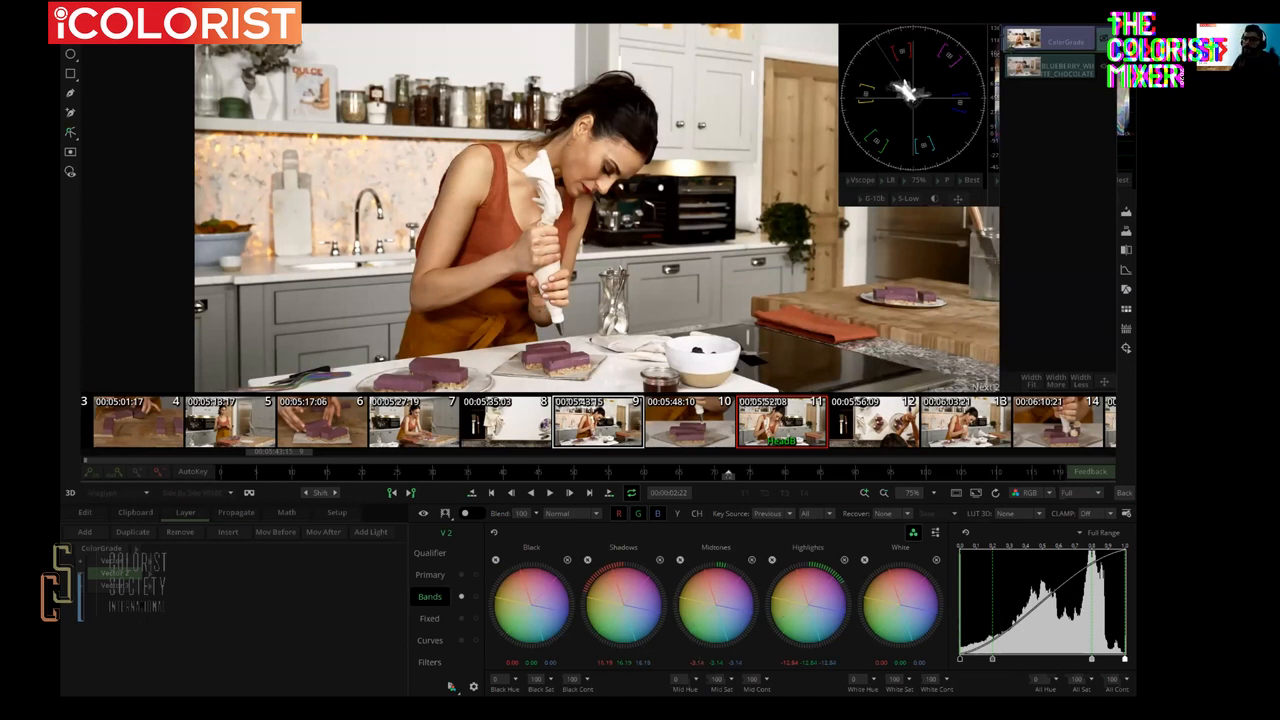
{"action": "left_click", "coordinate": [116, 588]}
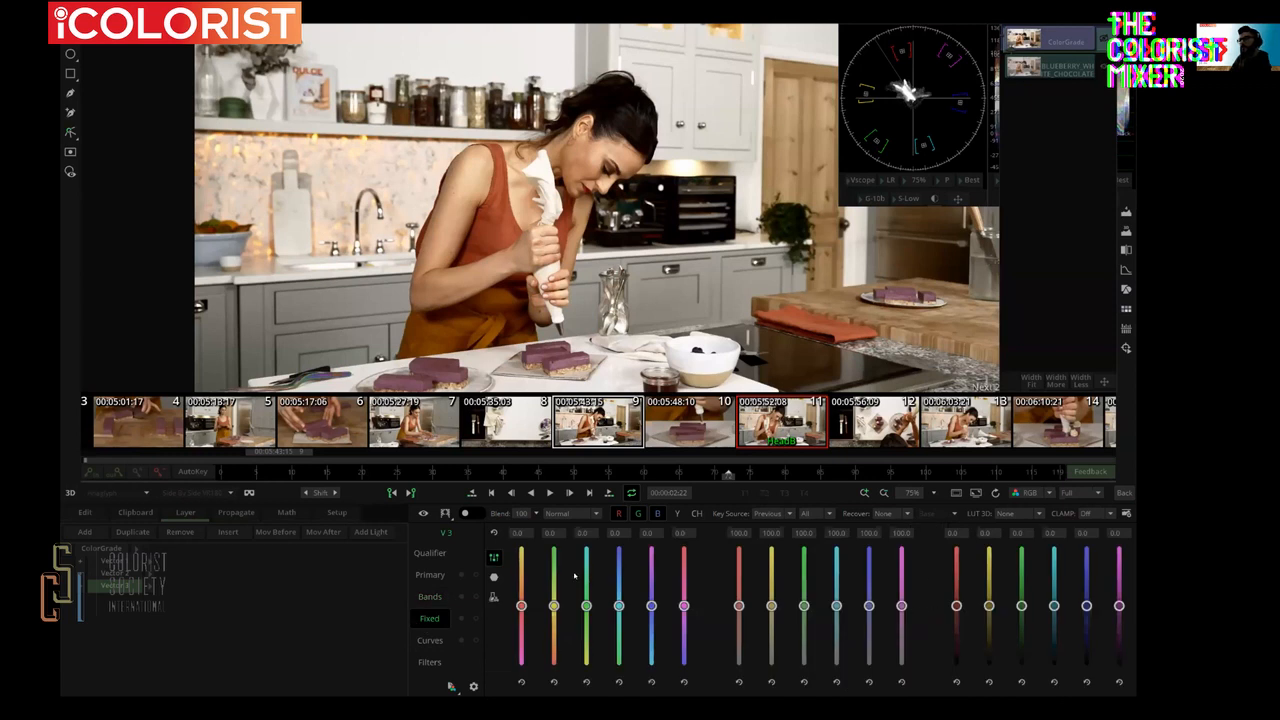
- Shift the red and yellow hue vectors on the hexagon hue grid
{"action": "left_click_drag", "start_coordinate": [551, 605], "coordinate": [520, 607]}
{"action": "left_click", "coordinate": [494, 577]}
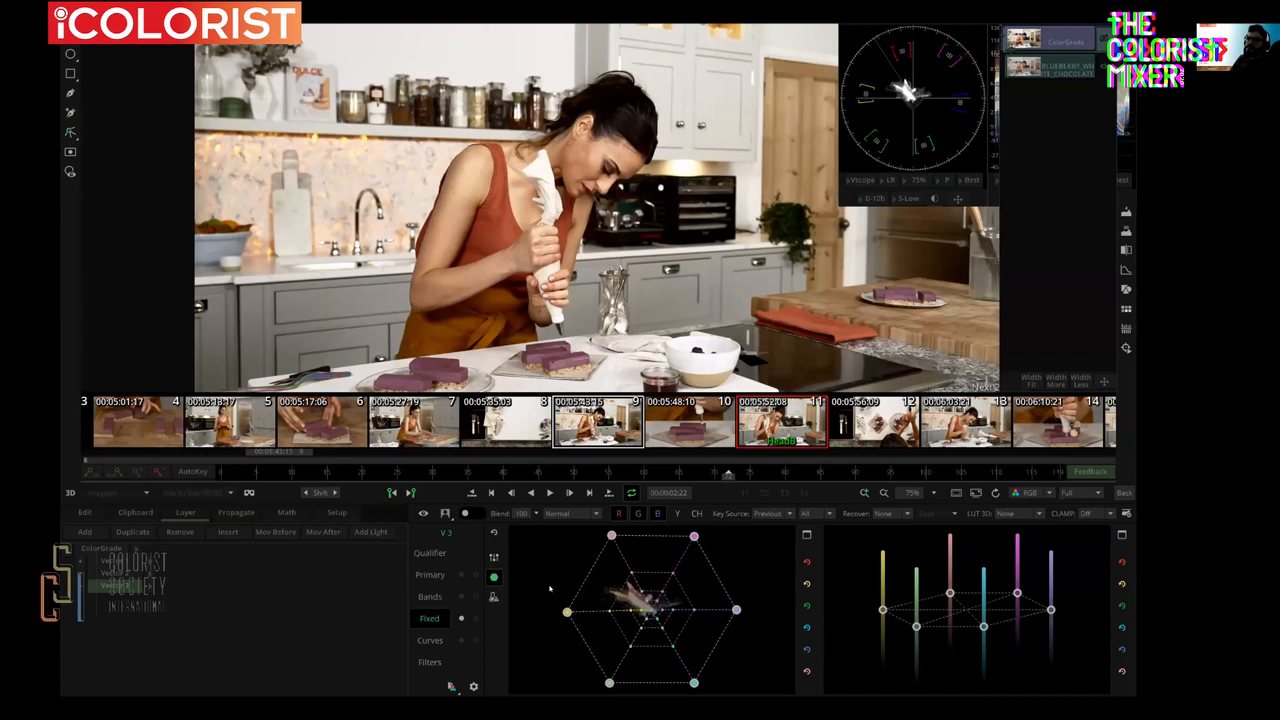
{"action": "left_click_drag", "start_coordinate": [611, 536], "coordinate": [598, 545]}
{"action": "left_click_drag", "start_coordinate": [567, 612], "coordinate": [572, 594]}
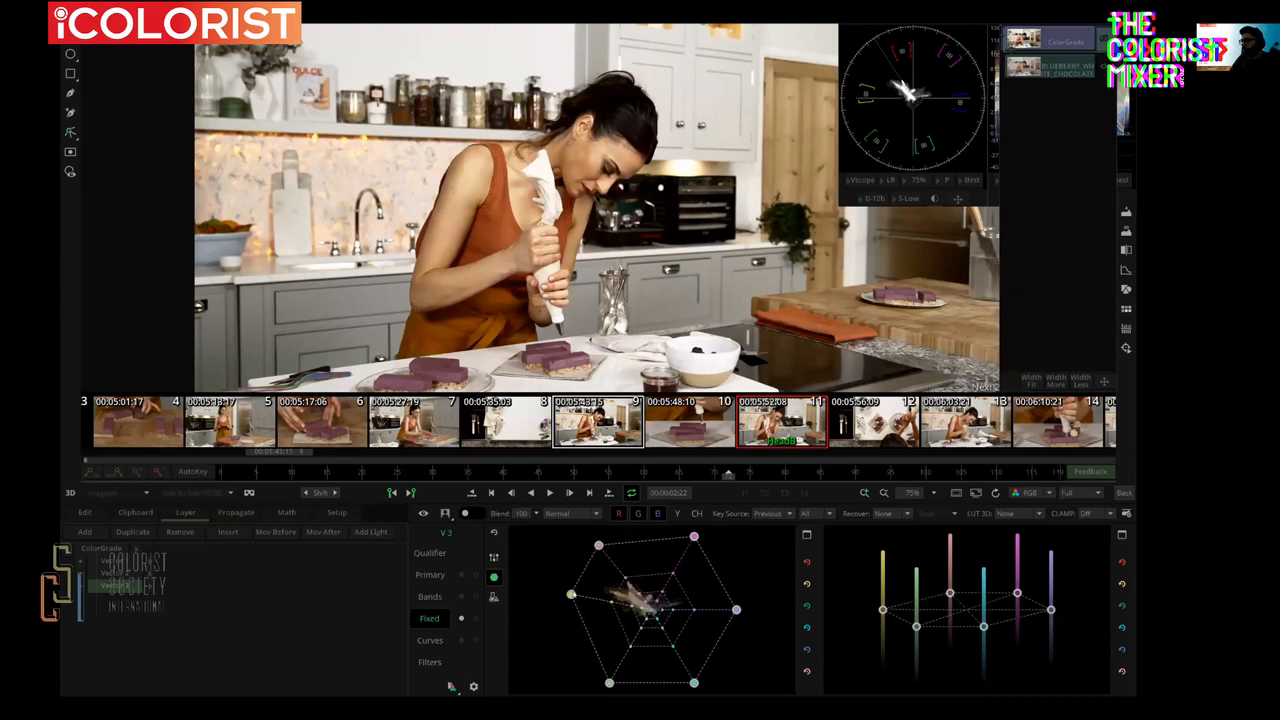
{"action": "left_click_drag", "start_coordinate": [598, 545], "coordinate": [601, 547]}
{"action": "left_click_drag", "start_coordinate": [571, 594], "coordinate": [578, 613]}
{"action": "left_click_drag", "start_coordinate": [601, 548], "coordinate": [602, 540]}
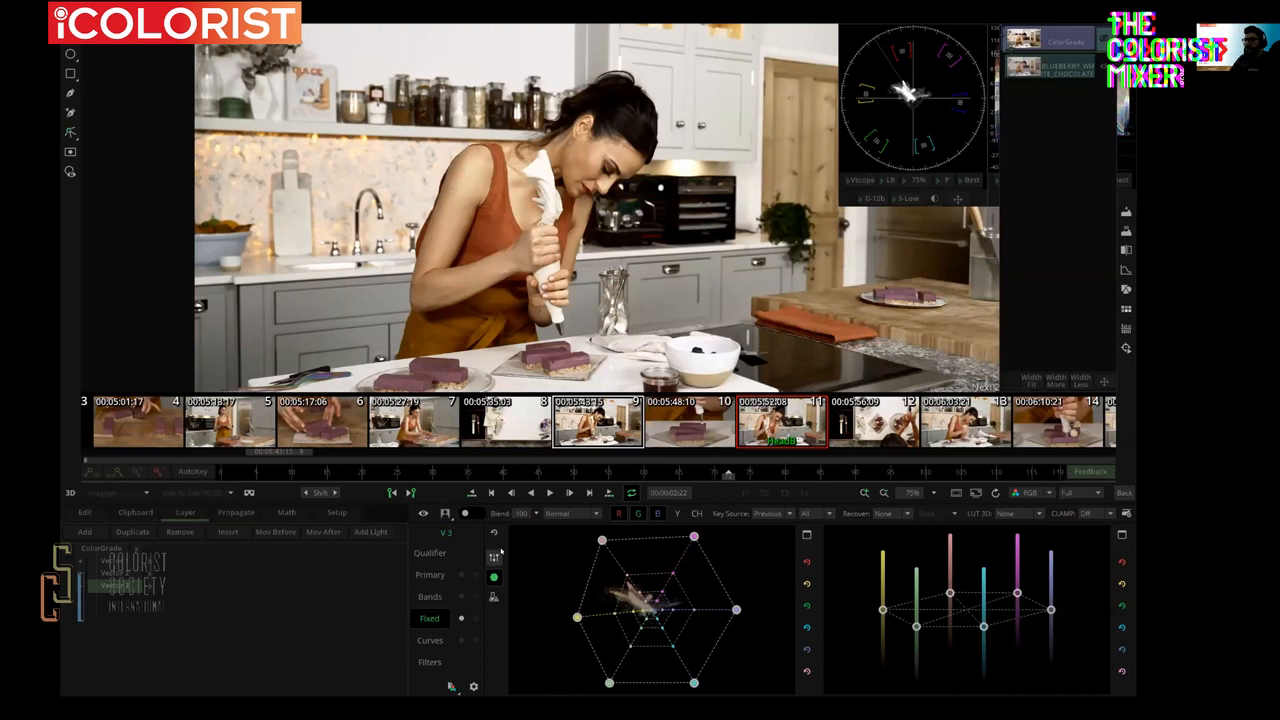
- Raise the Red vector's red and green values in the numeric RGB view
{"action": "left_click", "coordinate": [494, 557]}
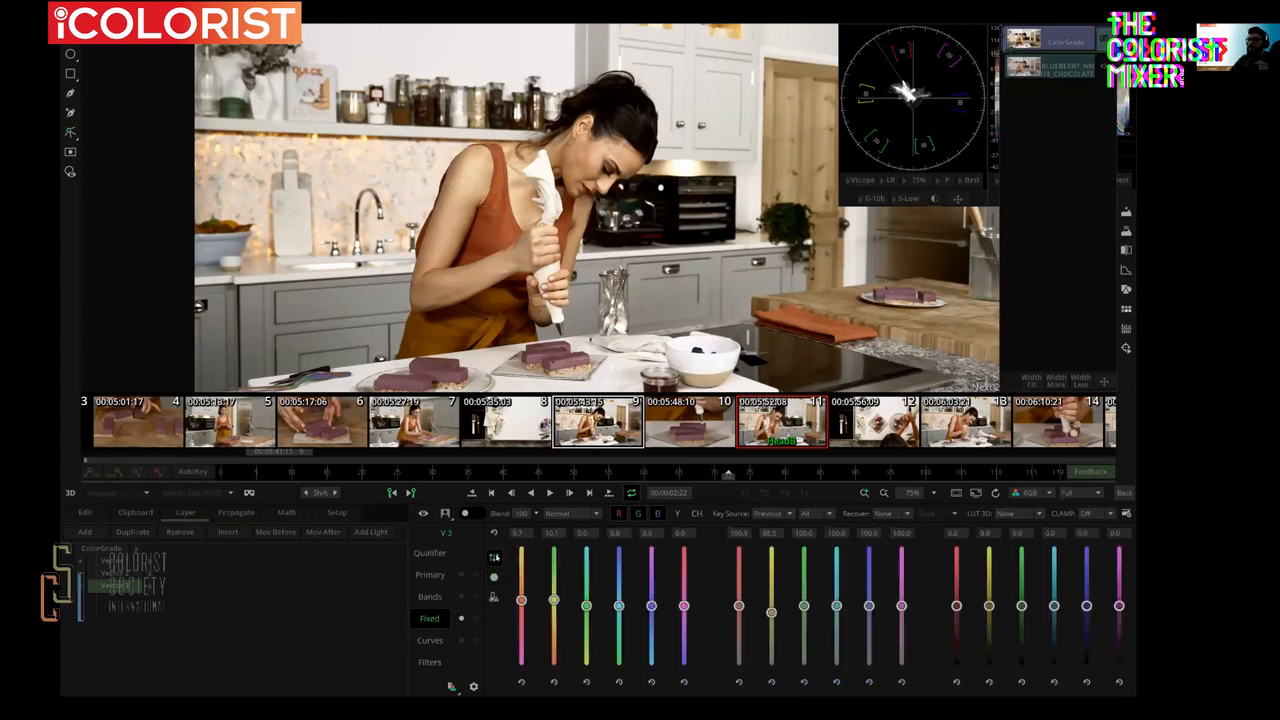
{"action": "left_click", "coordinate": [494, 577]}
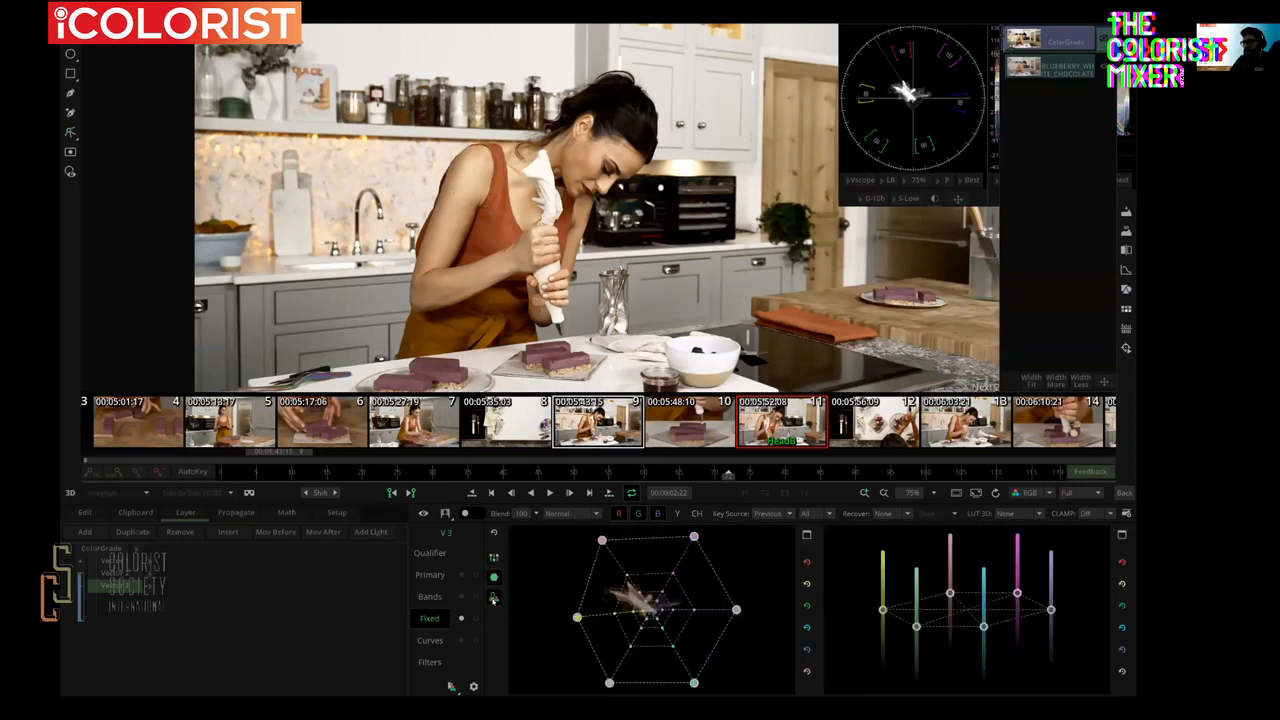
{"action": "left_click", "coordinate": [493, 598]}
{"action": "mouse_move", "coordinate": [614, 591]}
{"action": "left_mouse_down"}
{"action": "mouse_move", "coordinate": [626, 592]}
{"action": "mouse_move", "coordinate": [594, 614]}
{"action": "left_mouse_up"}
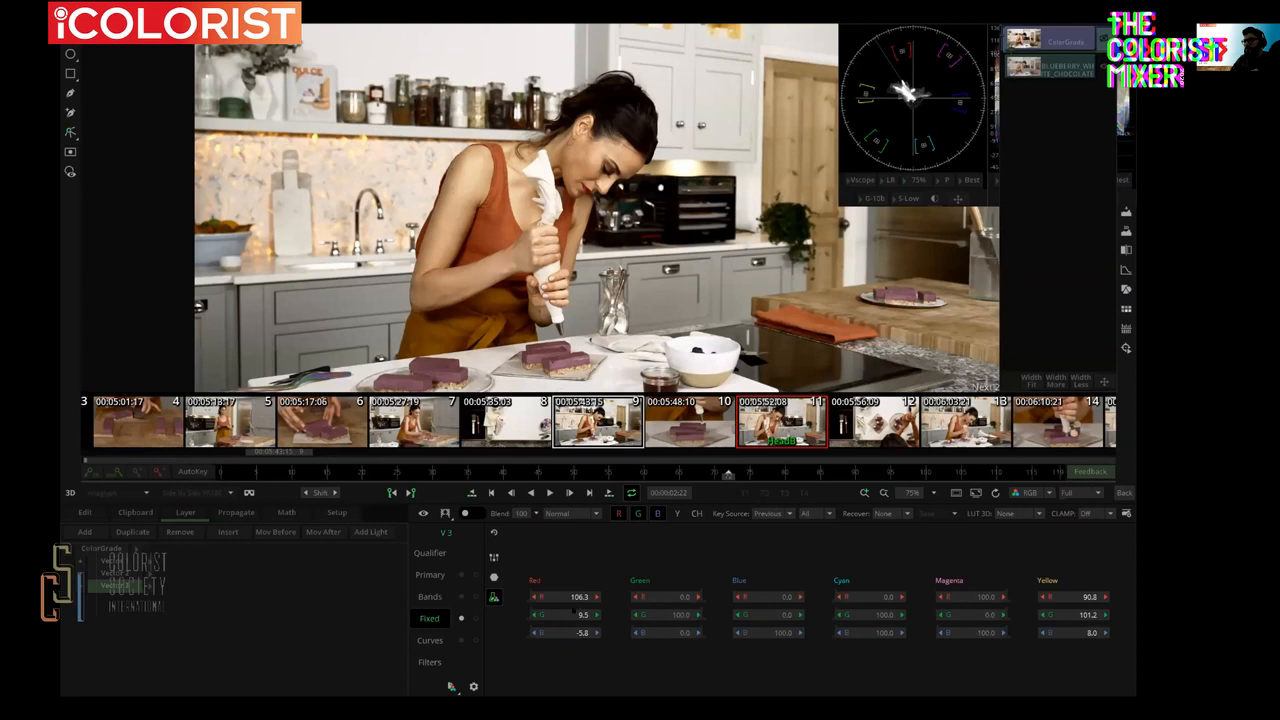
{"action": "mouse_move", "coordinate": [566, 618]}
{"action": "left_mouse_down"}
{"action": "mouse_move", "coordinate": [1020, 585]}
{"action": "mouse_move", "coordinate": [972, 590]}
{"action": "mouse_move", "coordinate": [990, 590]}
{"action": "left_mouse_up"}
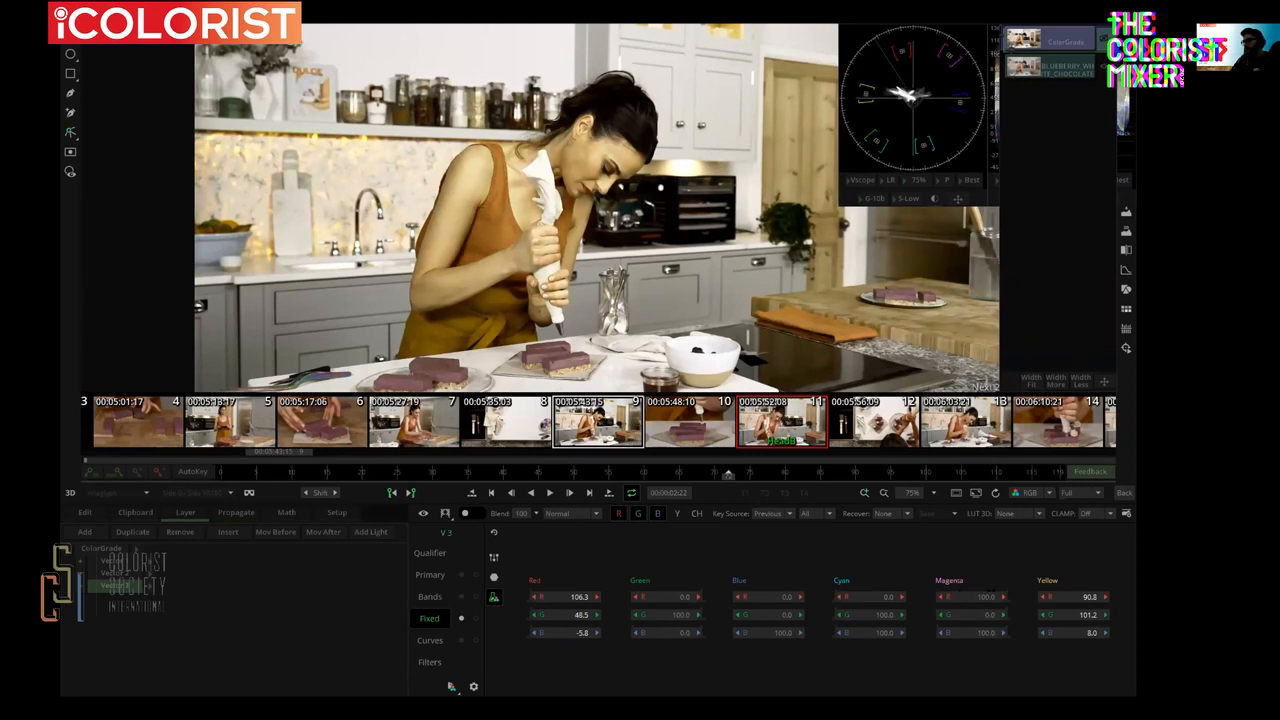
- Reset the Red vector to 100, 0, 0 and nudge yellow to 90.8, 101.2, 8.0
{"action": "left_click", "coordinate": [493, 578]}
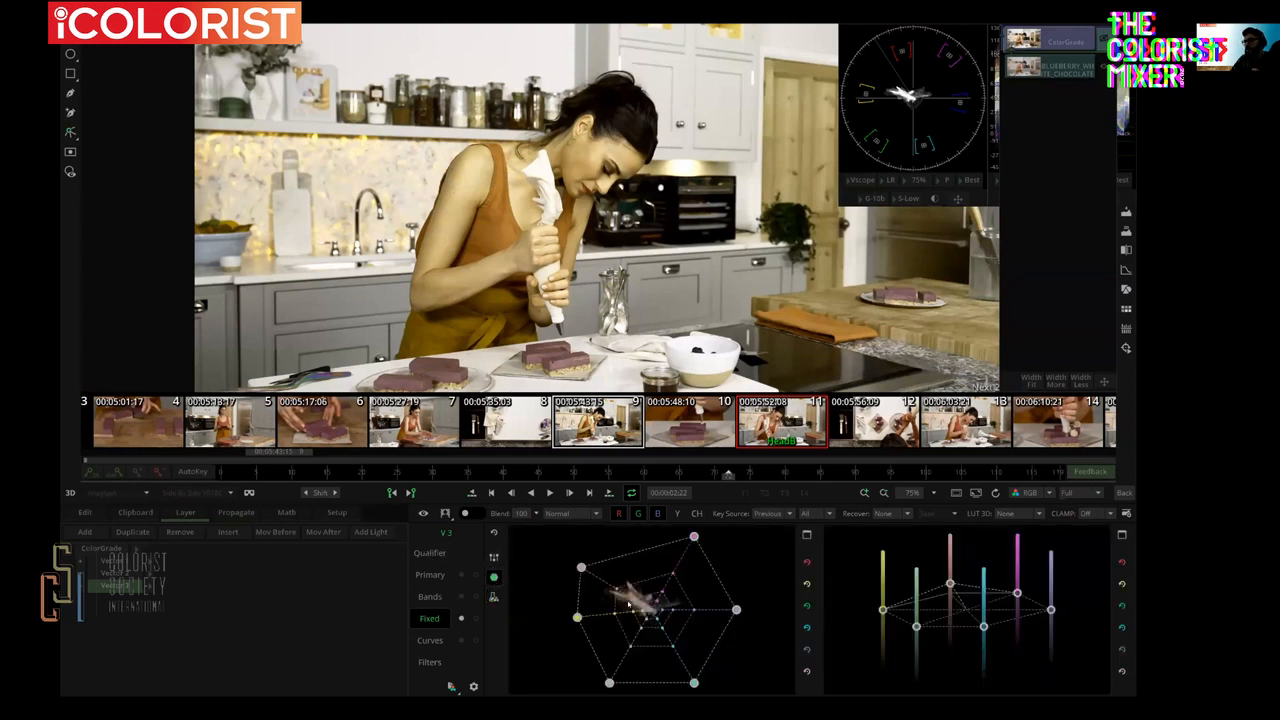
{"action": "left_click", "coordinate": [493, 557]}
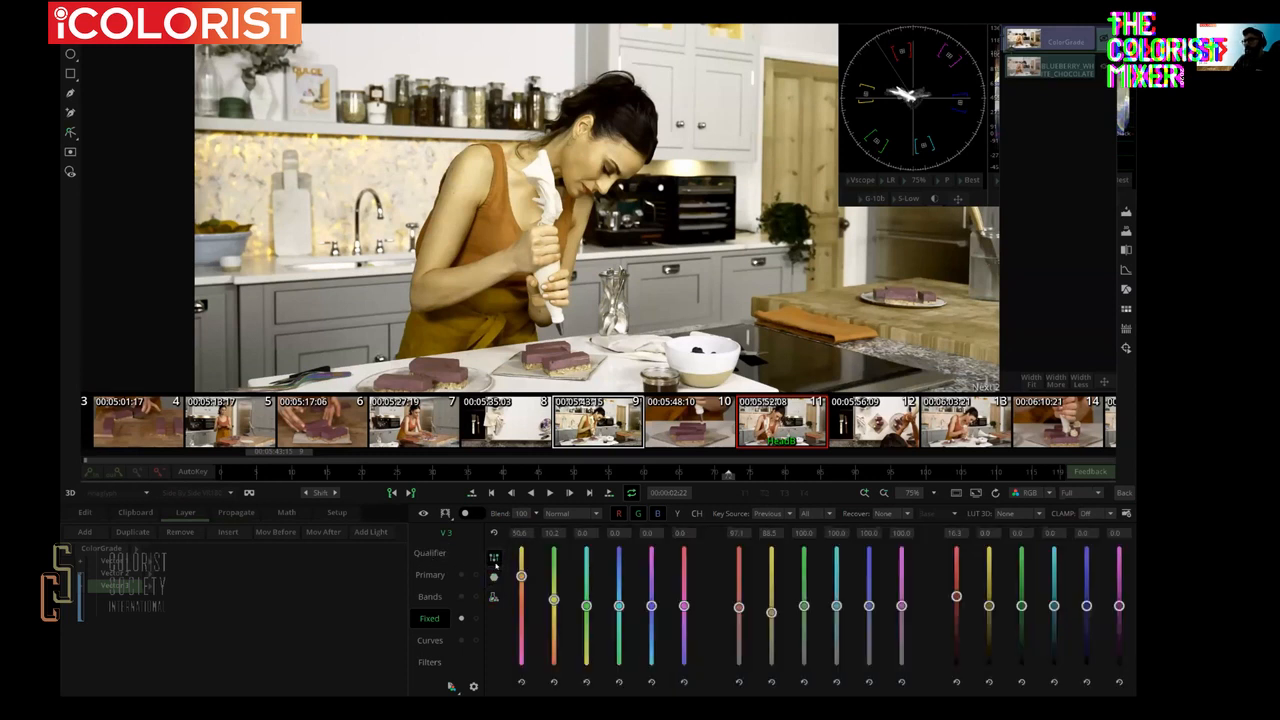
{"action": "left_click", "coordinate": [493, 597]}
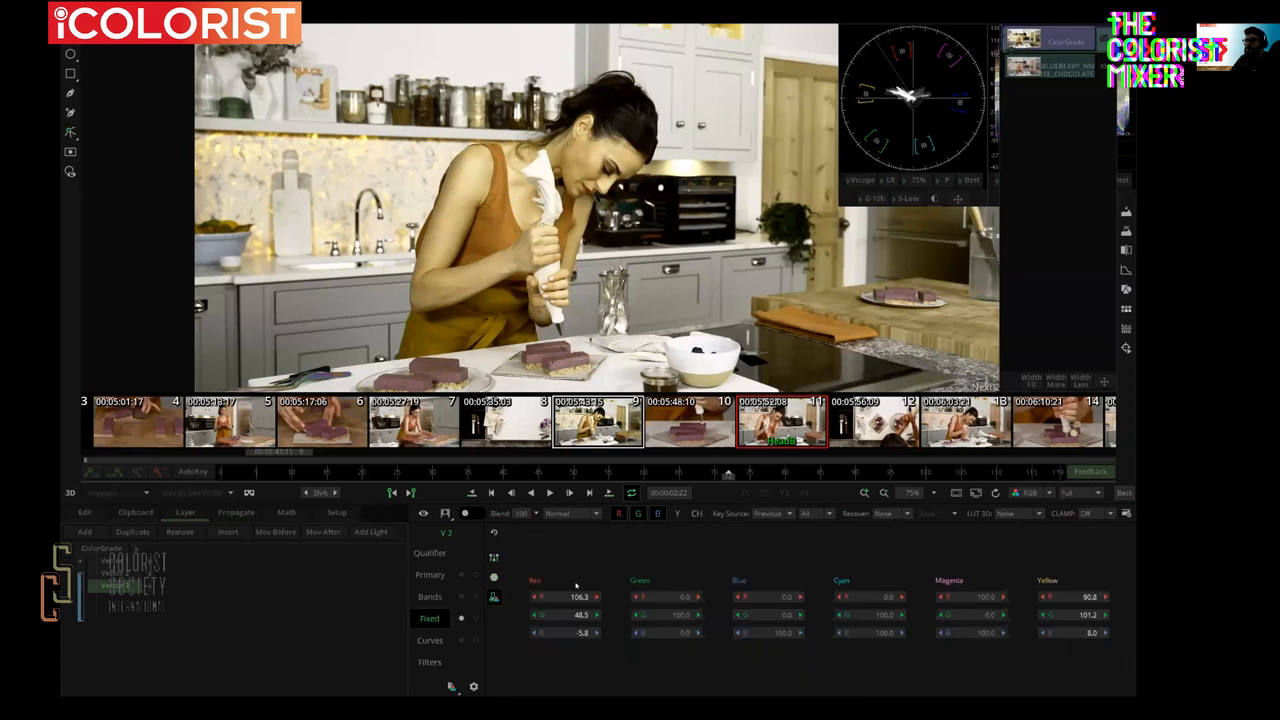
{"action": "double_click", "coordinate": [531, 583]}
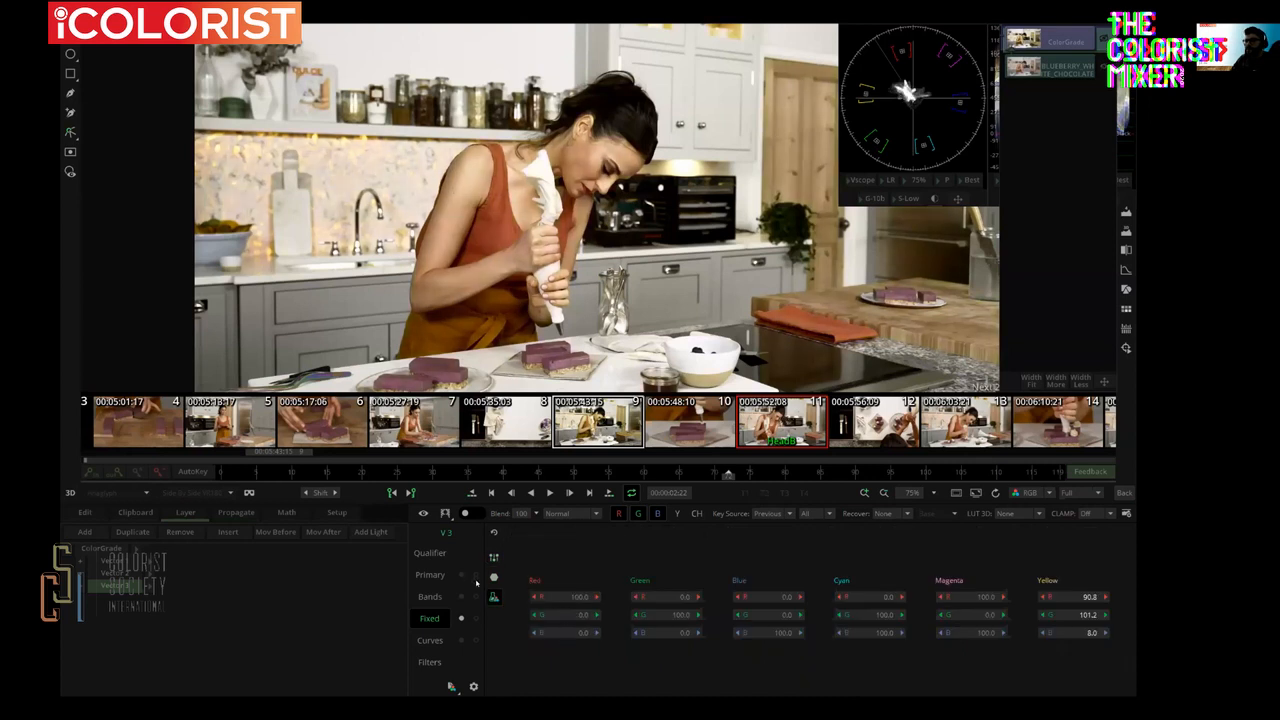
{"action": "left_click", "coordinate": [493, 577]}
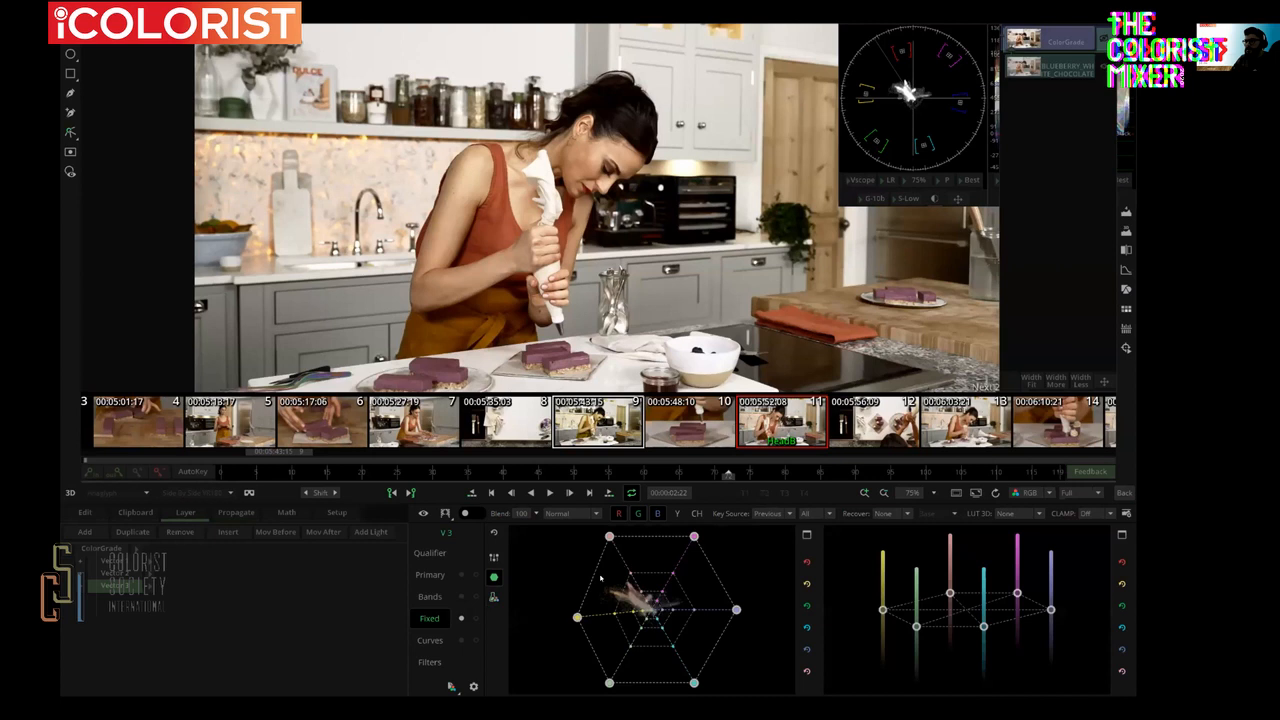
{"action": "left_click_drag", "start_coordinate": [577, 617], "coordinate": [575, 604]}
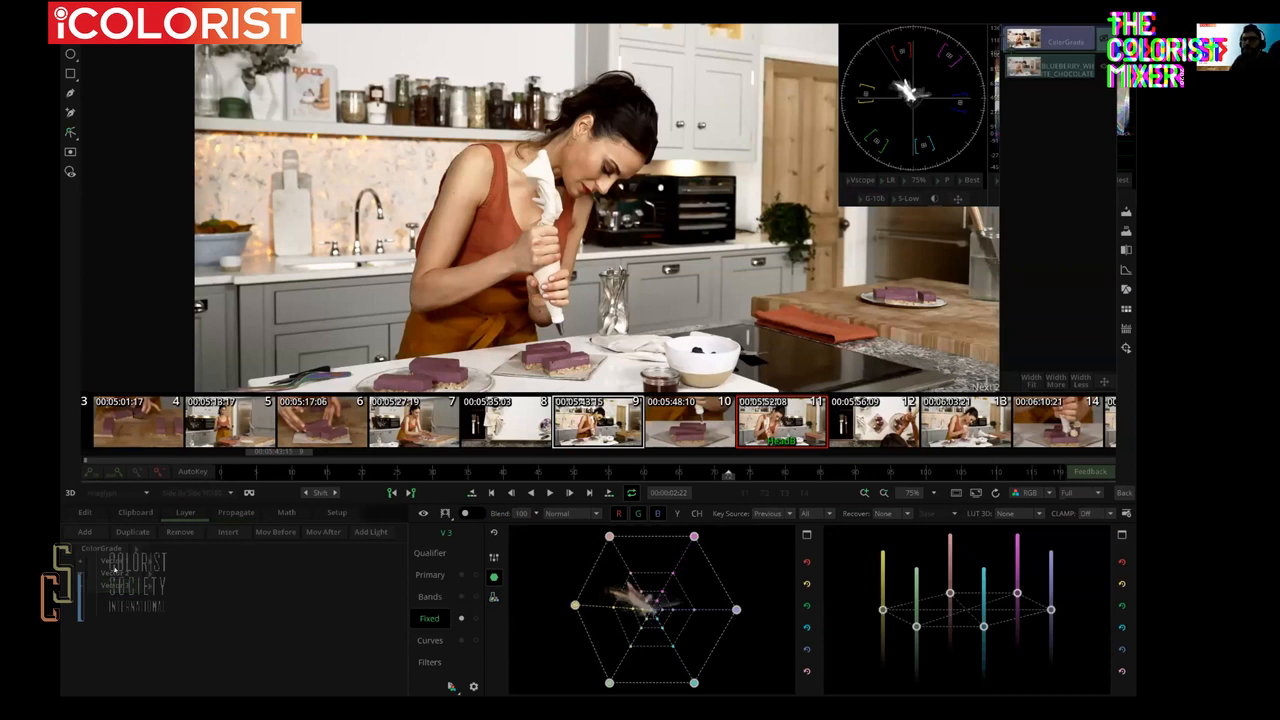
- Add vector layer V 4, shift its yellow hue vector, and select it
{"action": "left_click", "coordinate": [85, 531]}
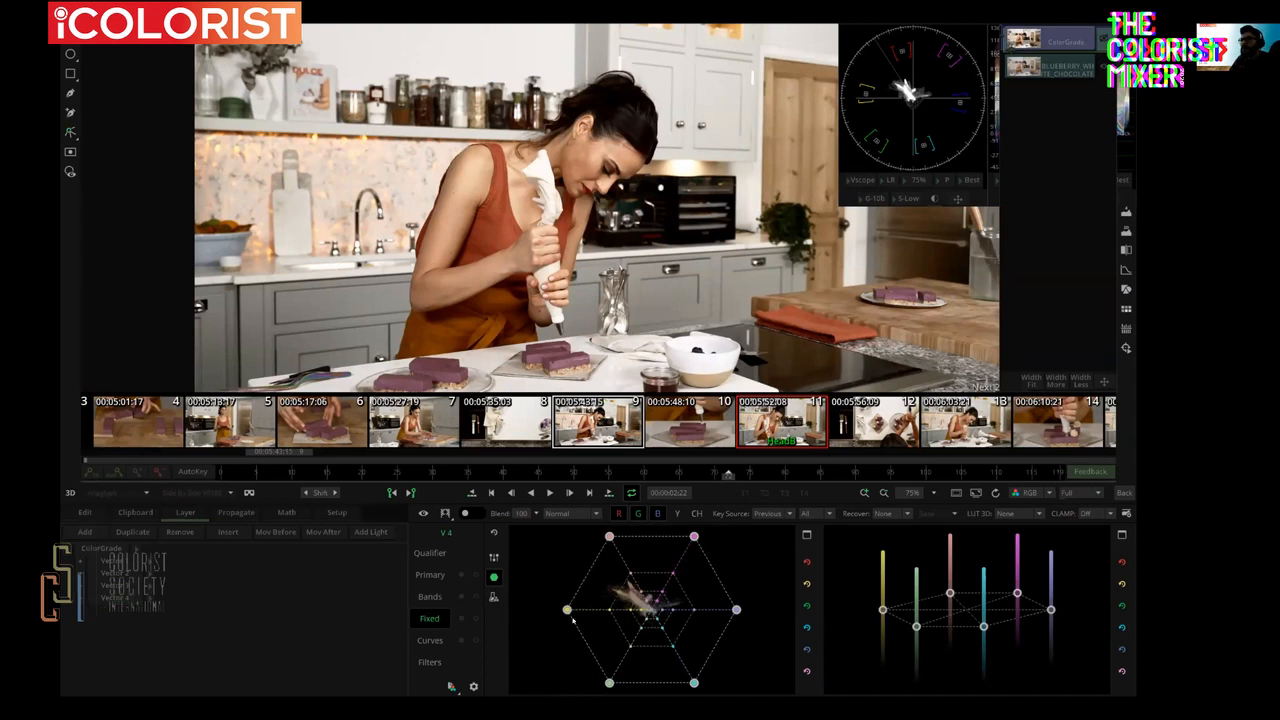
{"action": "mouse_move", "coordinate": [567, 610]}
{"action": "left_mouse_down"}
{"action": "mouse_move", "coordinate": [567, 597]}
{"action": "mouse_move", "coordinate": [561, 607]}
{"action": "left_mouse_up"}
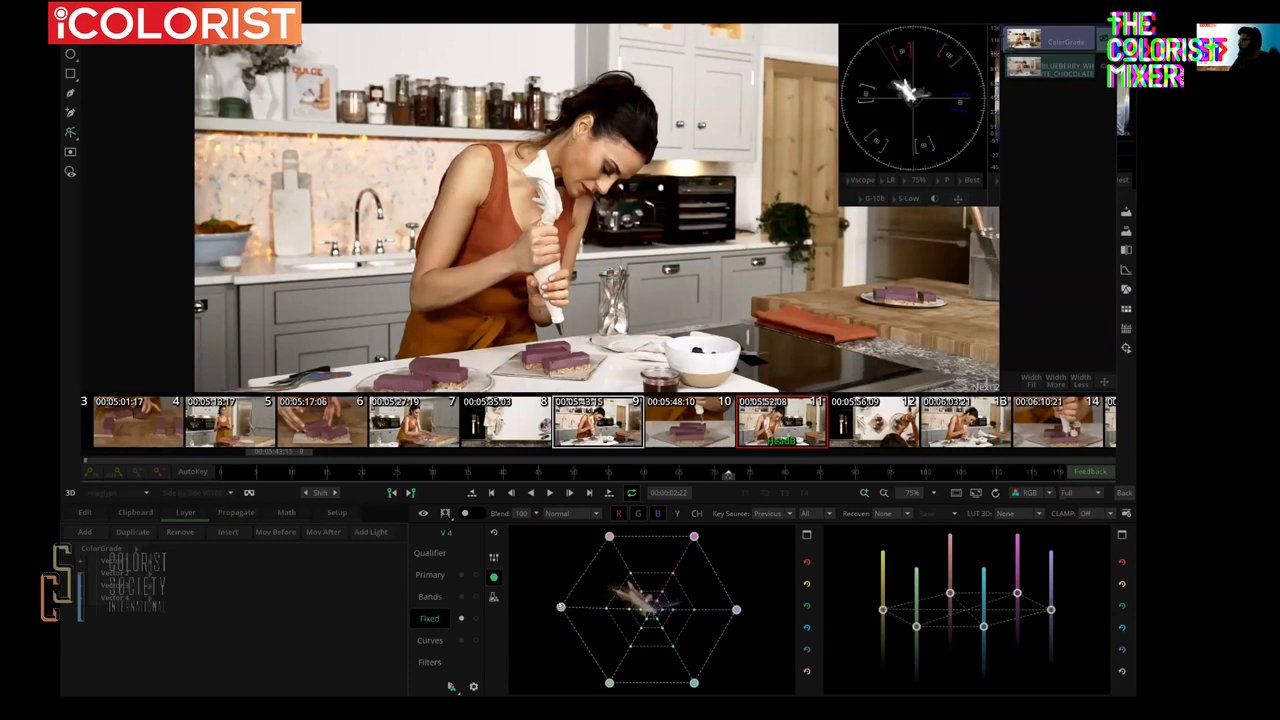
{"action": "left_click", "coordinate": [133, 601]}
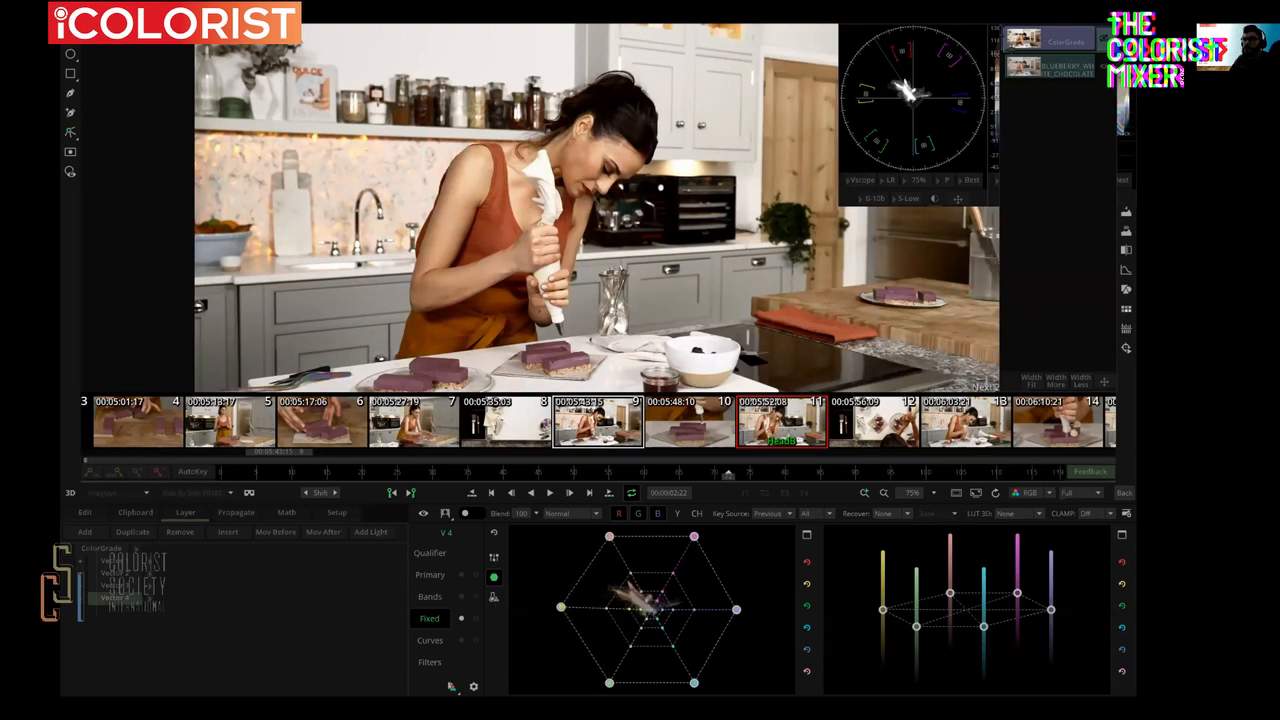
- Restrict the HSL qualifier to the skin-tone hue preset and view its black-and-white matte
{"action": "left_click", "coordinate": [430, 552]}
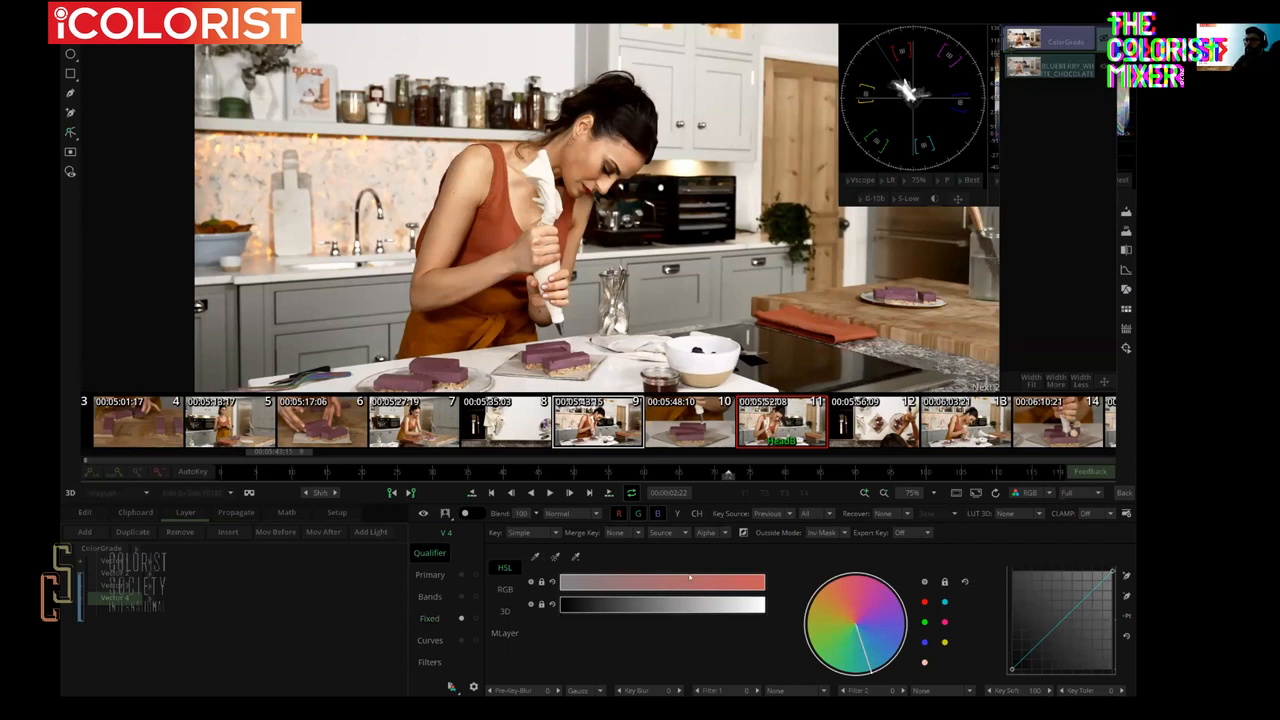
{"action": "scroll", "coordinate": [627, 266], "scroll_direction": "down", "scroll_amount": 2}
{"action": "left_click_drag", "start_coordinate": [627, 266], "coordinate": [559, 265]}
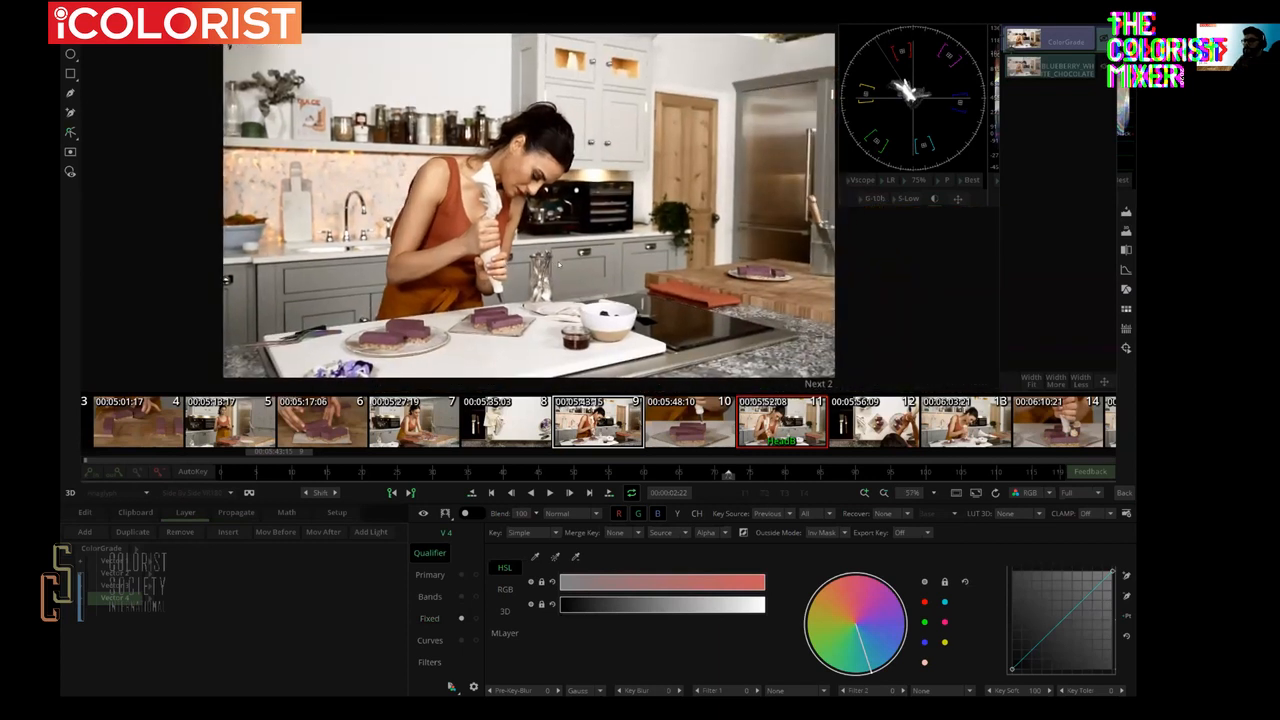
{"action": "left_click", "coordinate": [924, 663]}
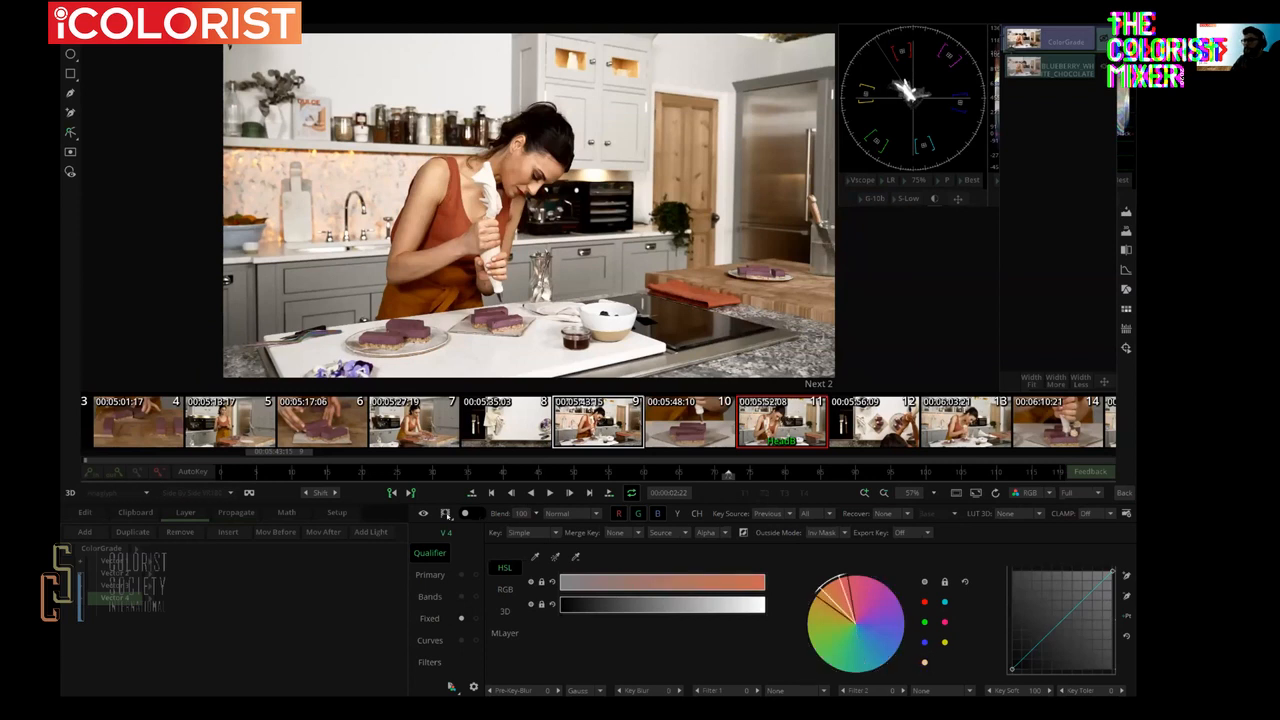
{"action": "left_click", "coordinate": [446, 514]}
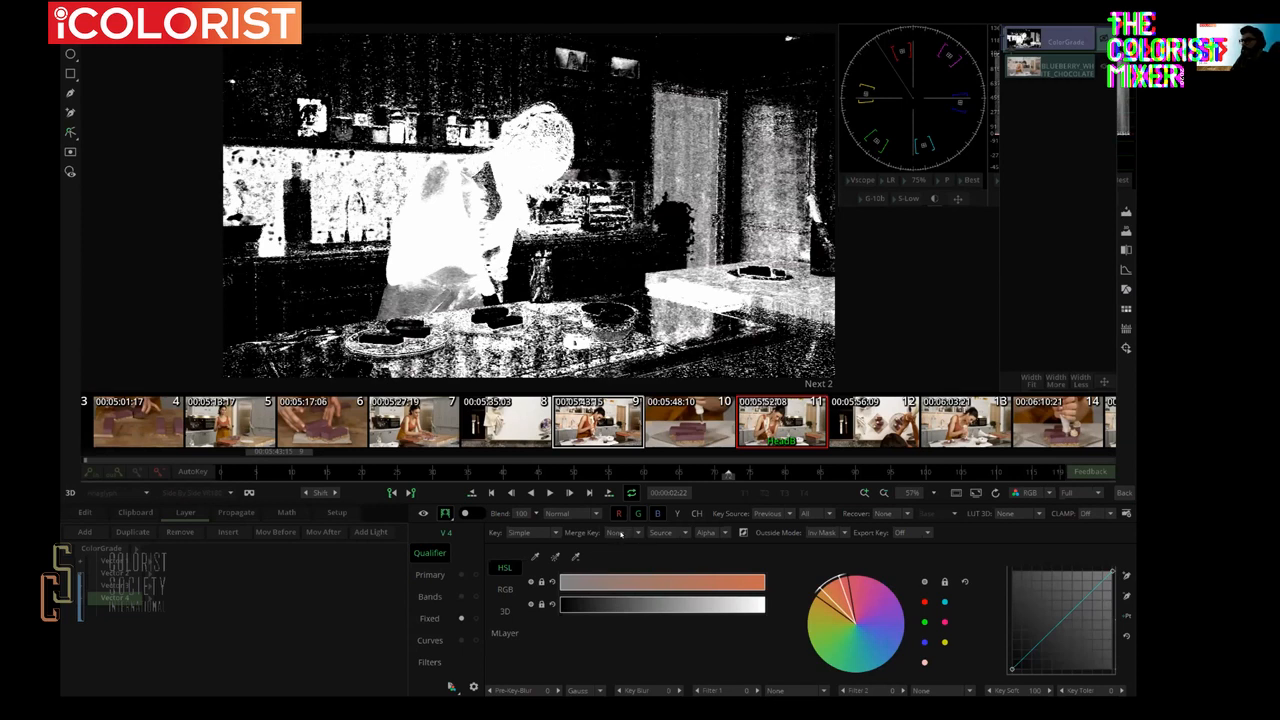
- Set Merge Key to And and change the key channel from Alpha to Green
{"action": "left_click", "coordinate": [624, 533]}
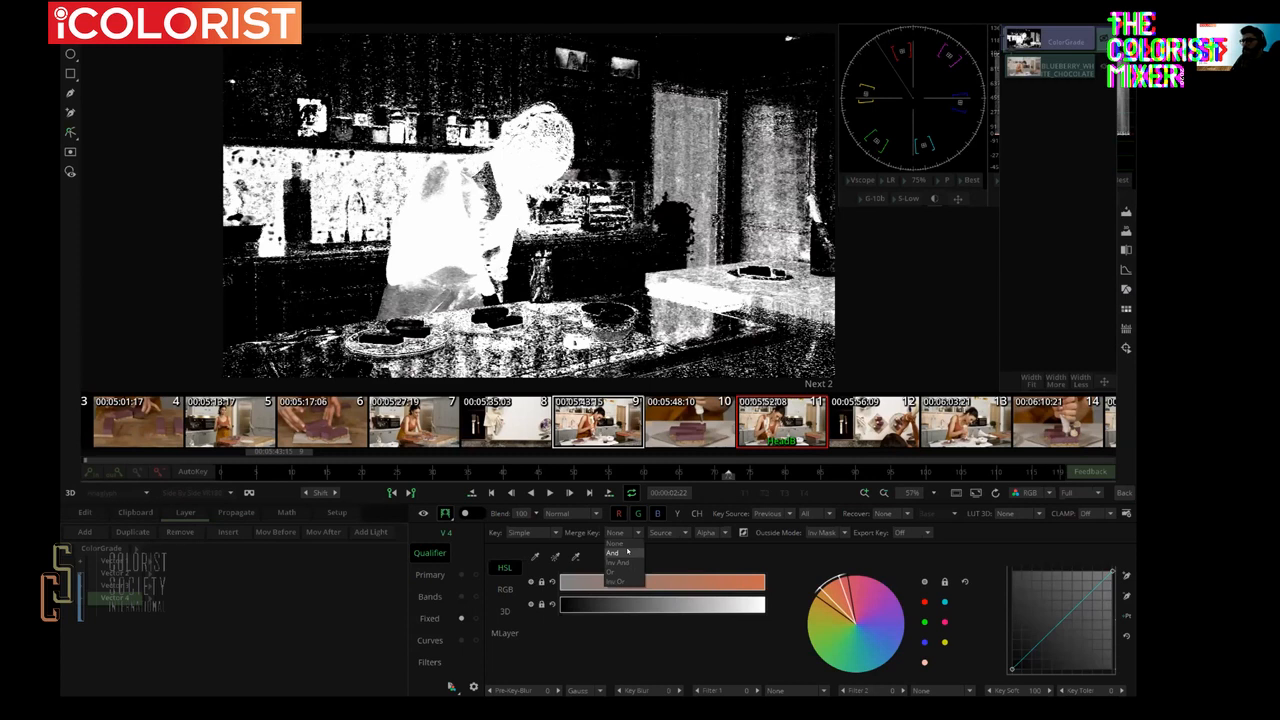
{"action": "left_click", "coordinate": [627, 551]}
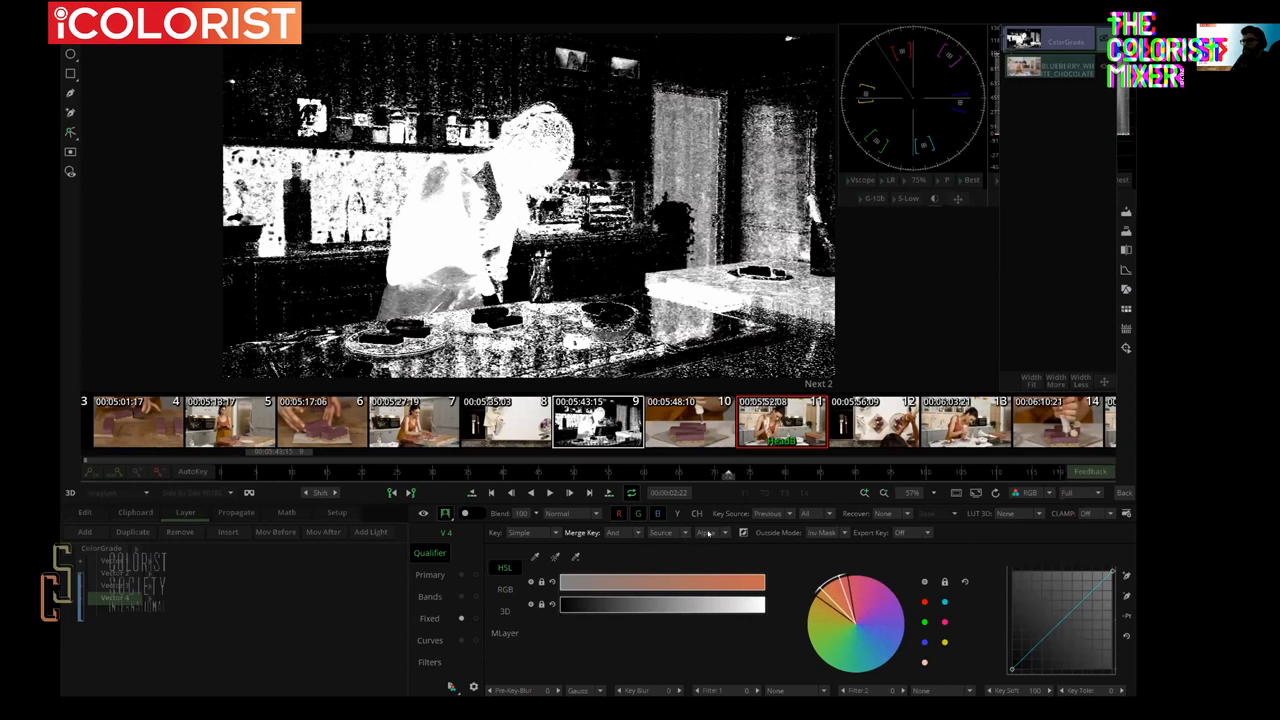
{"action": "left_click", "coordinate": [712, 532]}
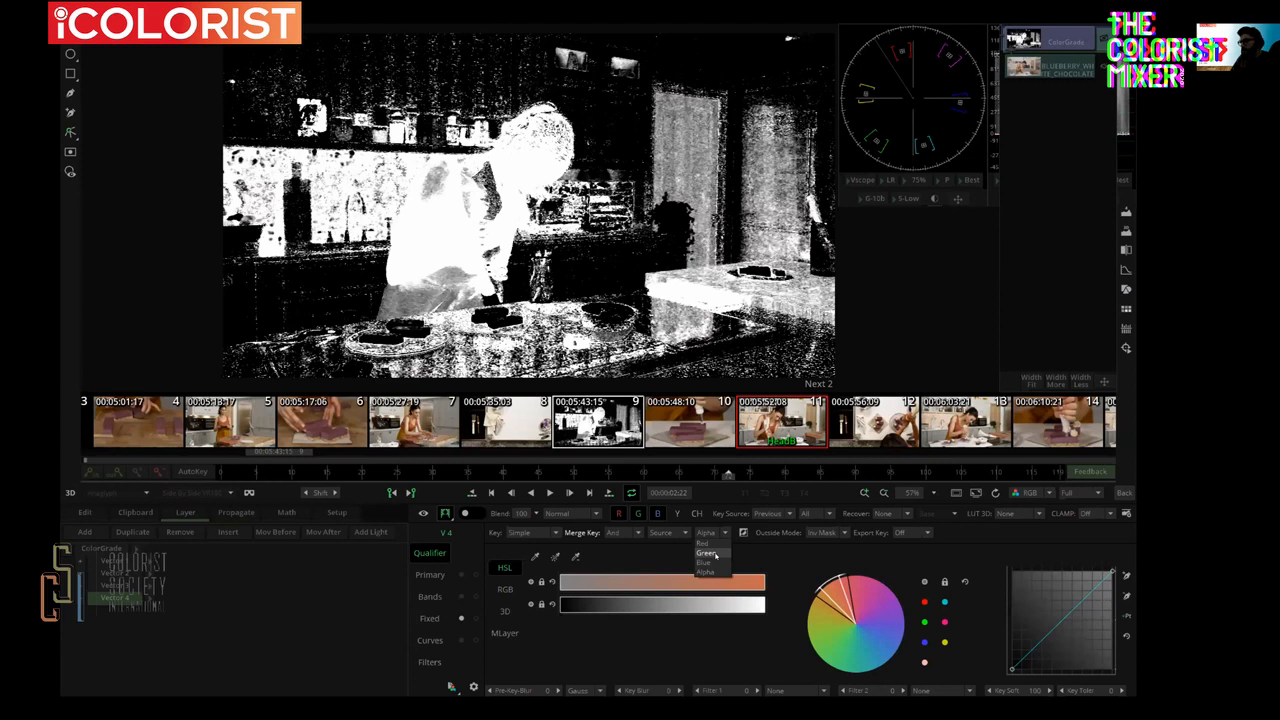
{"action": "left_click", "coordinate": [714, 555]}
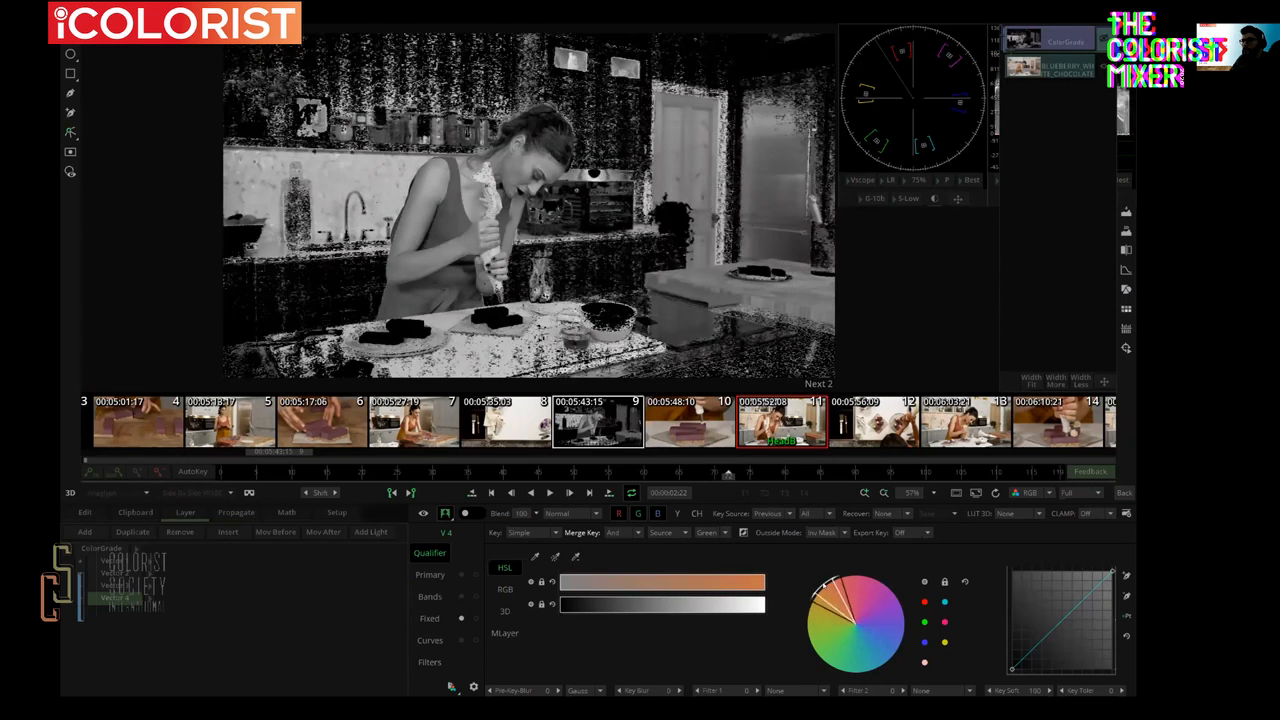
- Make the skin key Proportional, narrow luminance, soften hue, then show Bands over full colour
{"action": "left_click", "coordinate": [522, 532]}
{"action": "left_click", "coordinate": [537, 554]}
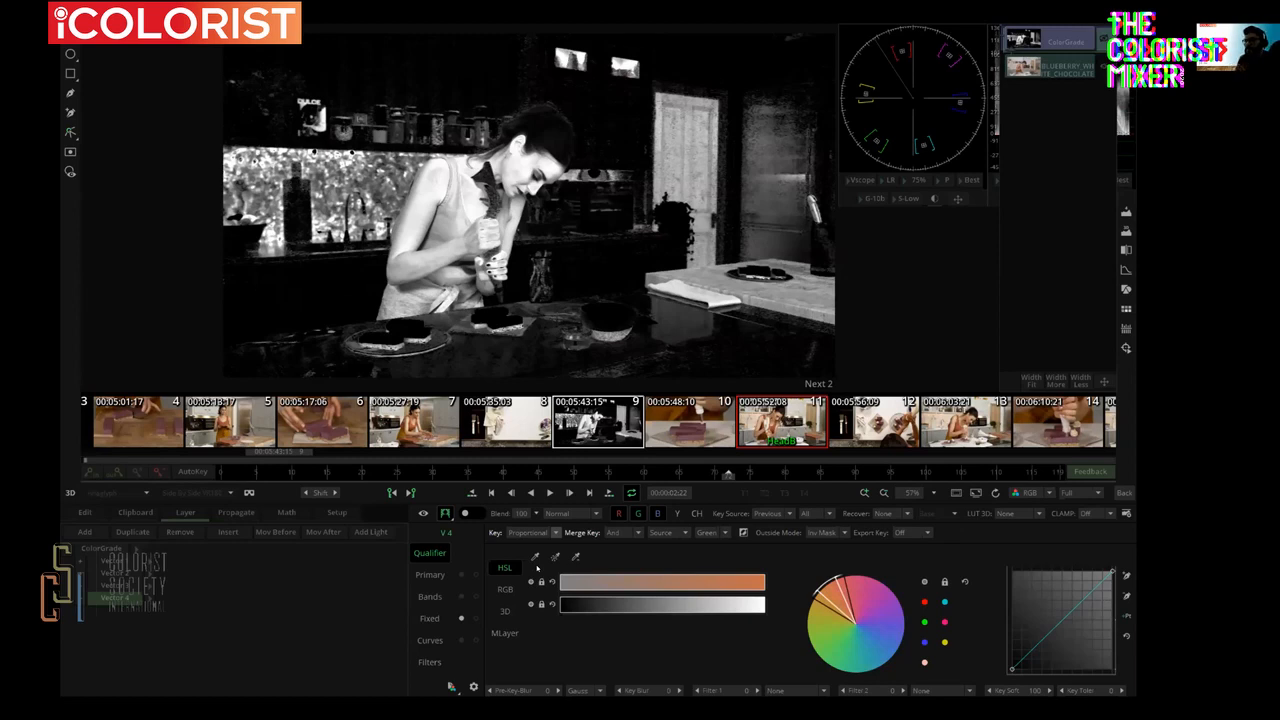
{"action": "mouse_move", "coordinate": [828, 586]}
{"action": "left_mouse_down"}
{"action": "mouse_move", "coordinate": [817, 592]}
{"action": "mouse_move", "coordinate": [841, 596]}
{"action": "left_mouse_up"}
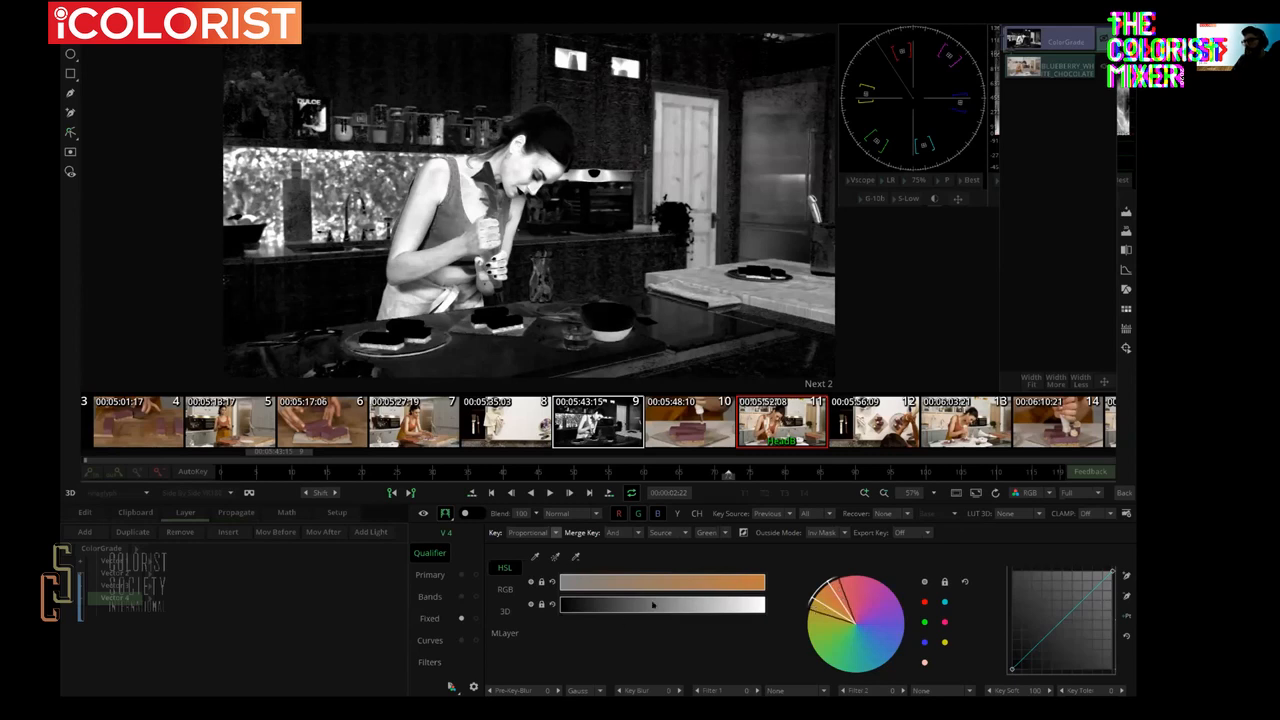
{"action": "left_click_drag", "start_coordinate": [764, 606], "coordinate": [673, 610]}
{"action": "left_click_drag", "start_coordinate": [576, 585], "coordinate": [589, 583]}
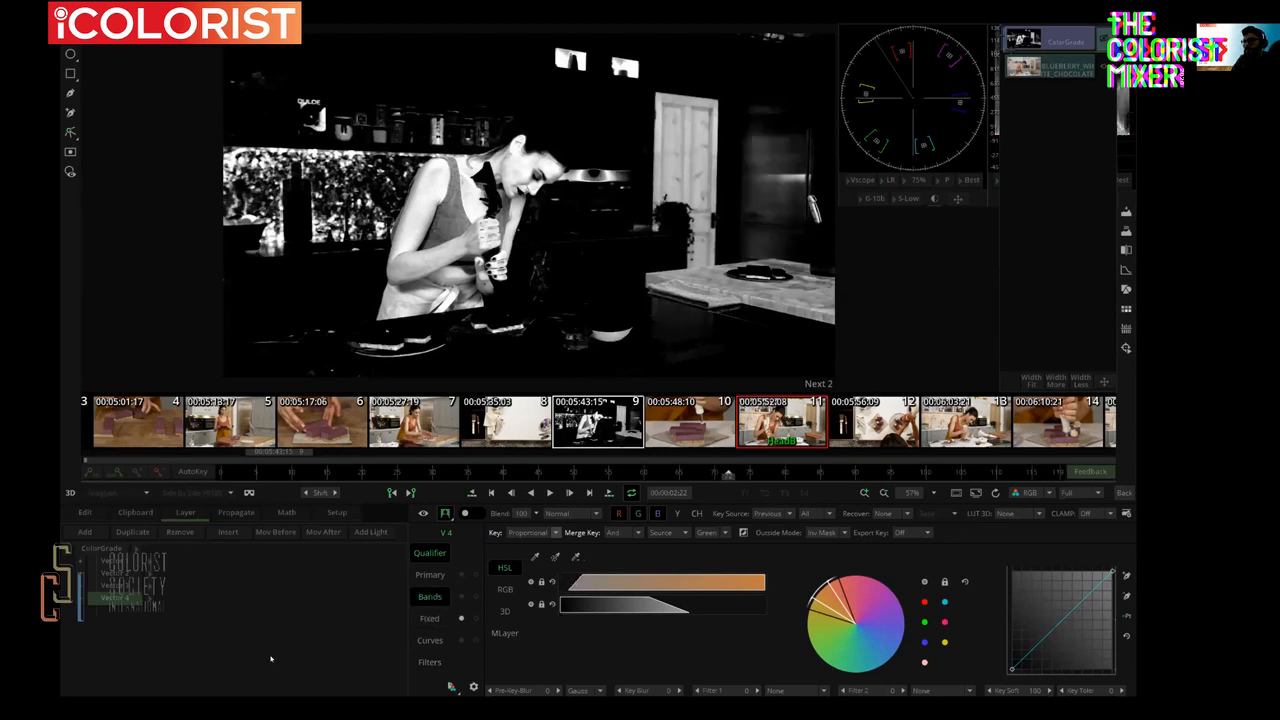
{"action": "left_click", "coordinate": [429, 596]}
{"action": "left_click", "coordinate": [447, 514]}
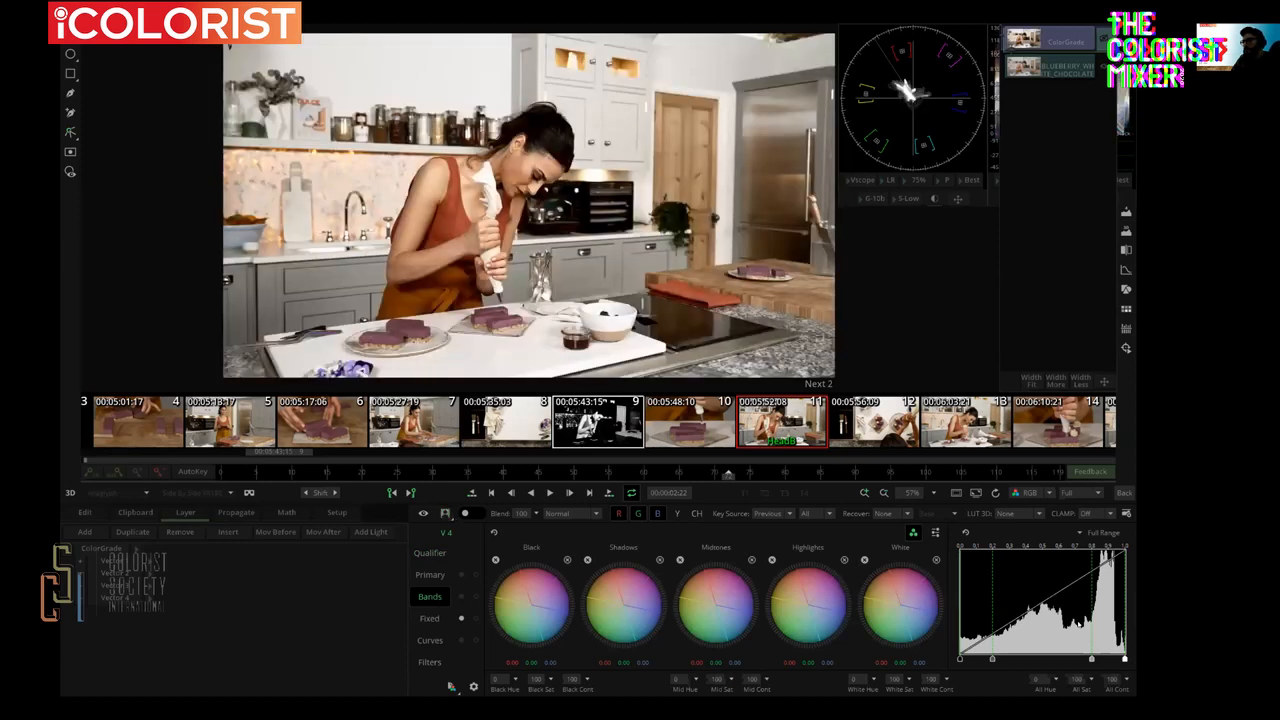
- Sample a face pixel, dock waveform and vectorscope beside the viewer, and shift the Highlights wheel
{"action": "left_click", "coordinate": [510, 172]}
{"action": "left_click_drag", "start_coordinate": [510, 172], "coordinate": [530, 175]}
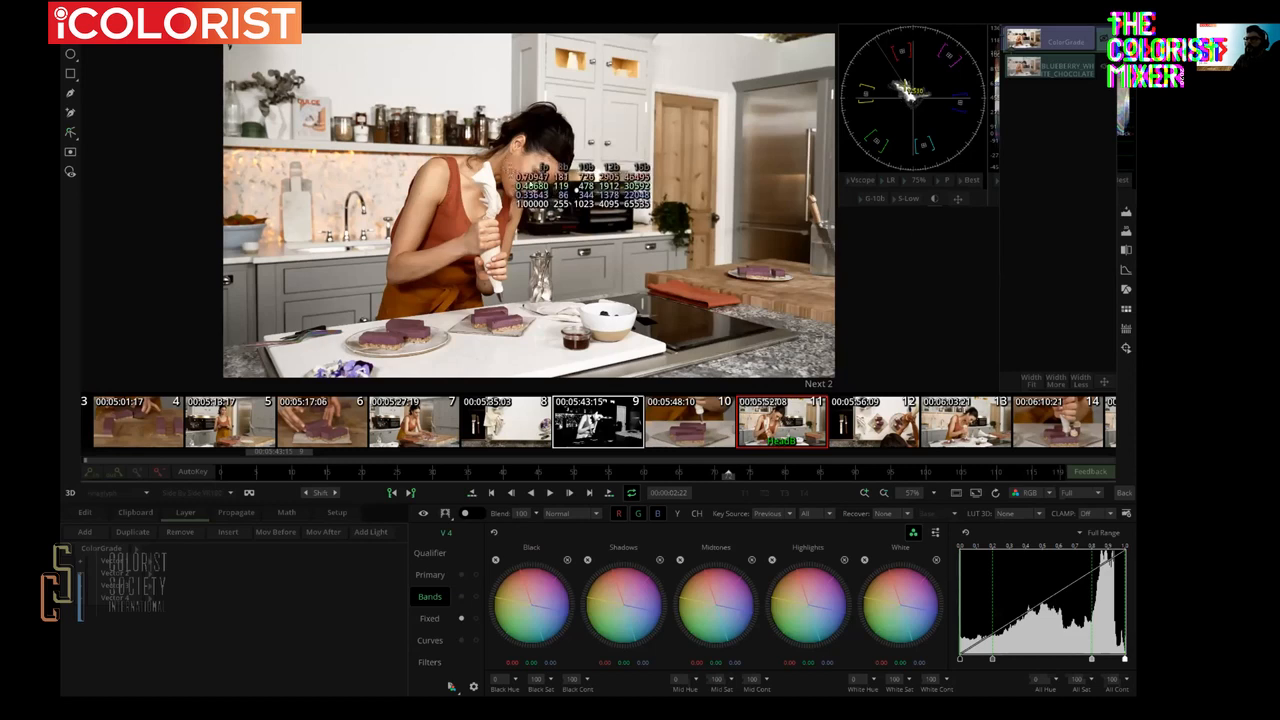
{"action": "left_click_drag", "start_coordinate": [990, 119], "coordinate": [116, 257]}
{"action": "left_click_drag", "start_coordinate": [898, 112], "coordinate": [885, 230]}
{"action": "left_click_drag", "start_coordinate": [184, 244], "coordinate": [177, 251]}
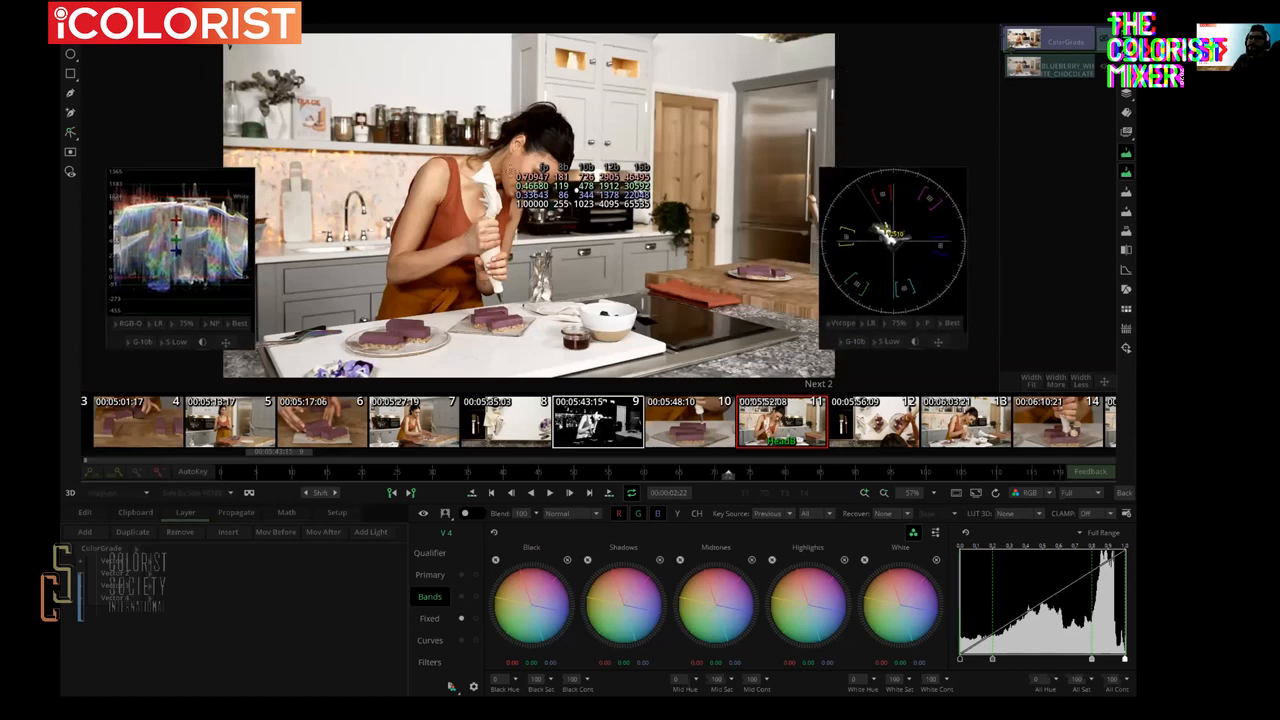
{"action": "mouse_move", "coordinate": [808, 594]}
{"action": "left_mouse_down"}
{"action": "mouse_move", "coordinate": [789, 611]}
{"action": "mouse_move", "coordinate": [803, 598]}
{"action": "left_mouse_up"}
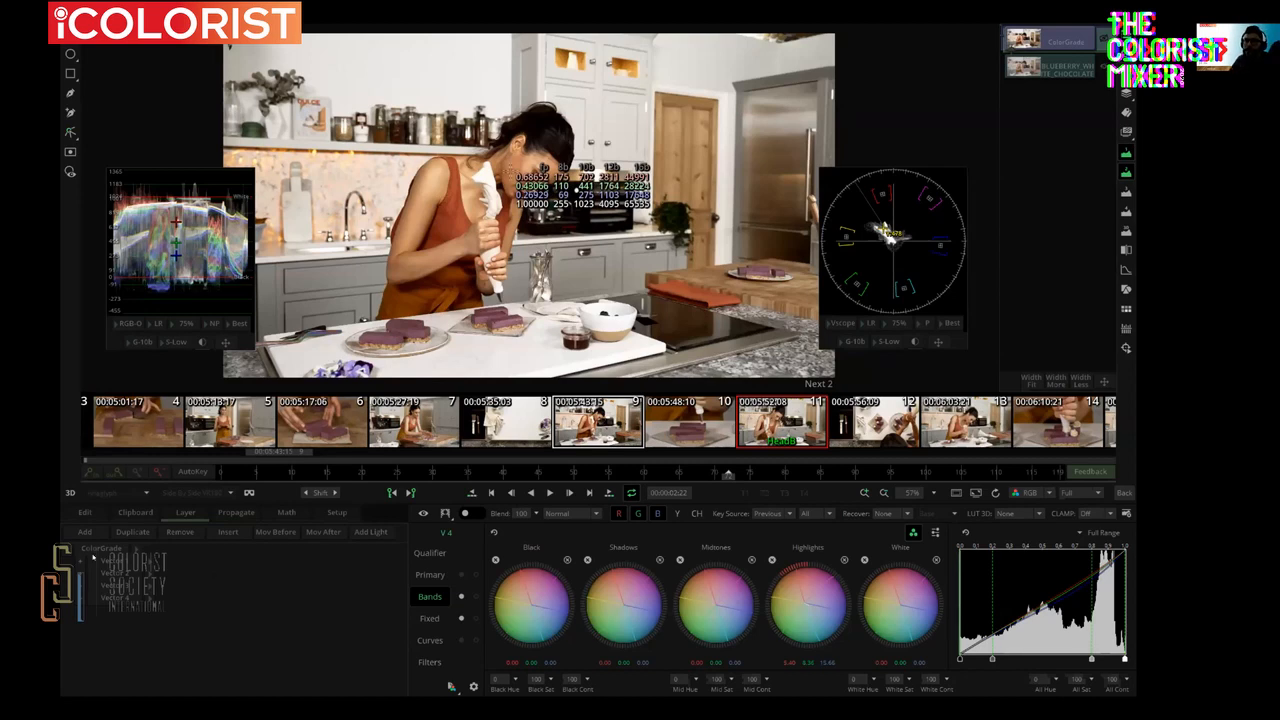
- Add and select a Vector 5 layer and push its primary gain toward red
{"action": "left_click", "coordinate": [87, 533]}
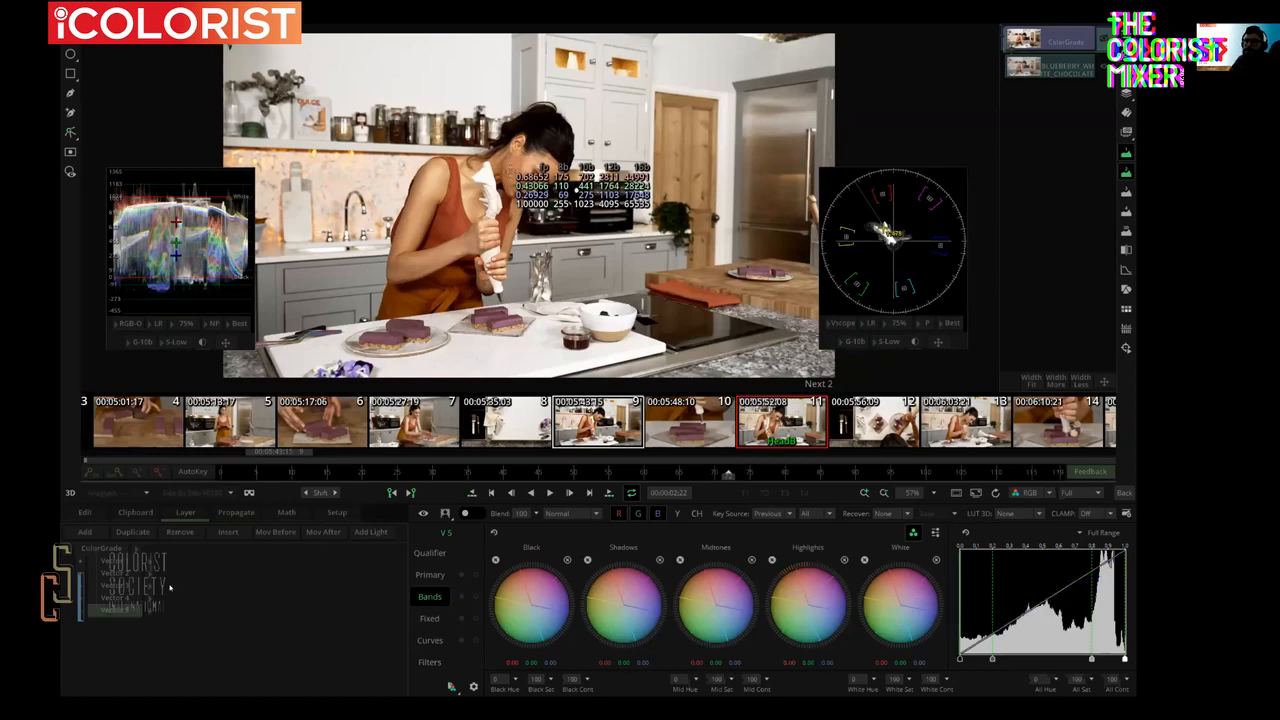
{"action": "left_click", "coordinate": [117, 610]}
{"action": "left_click", "coordinate": [430, 574]}
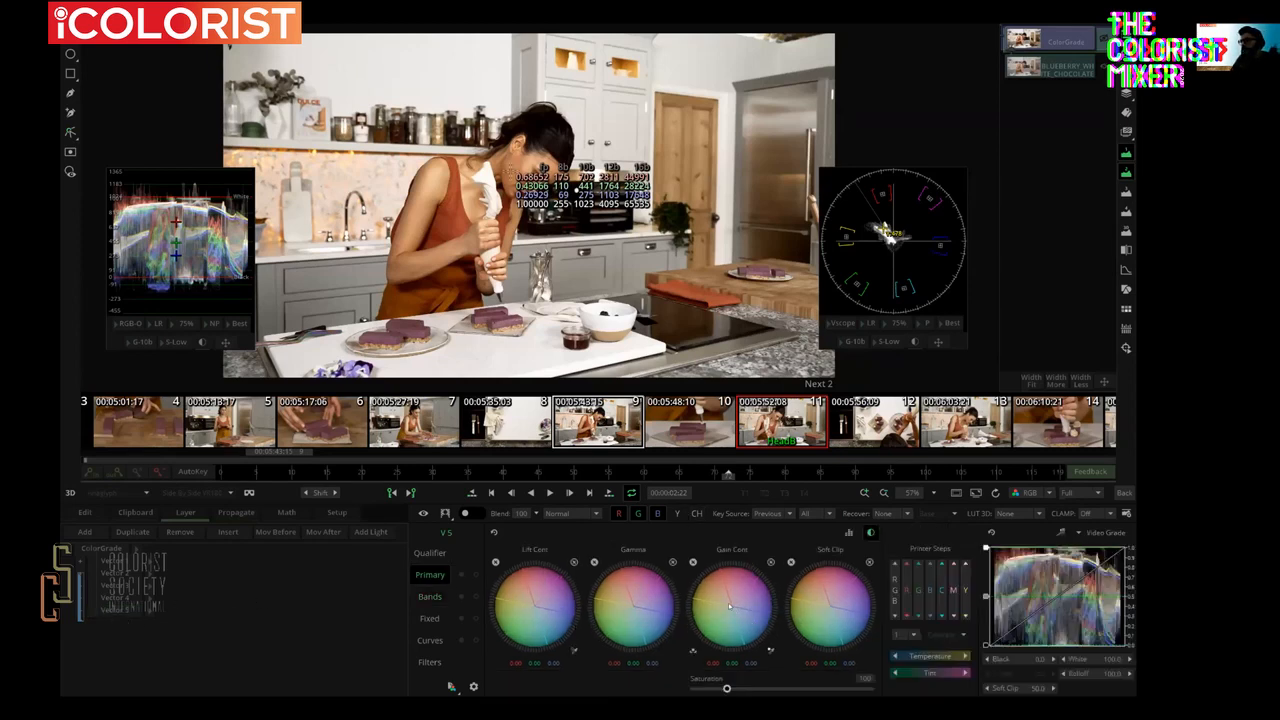
{"action": "left_click_drag", "start_coordinate": [736, 612], "coordinate": [728, 592]}
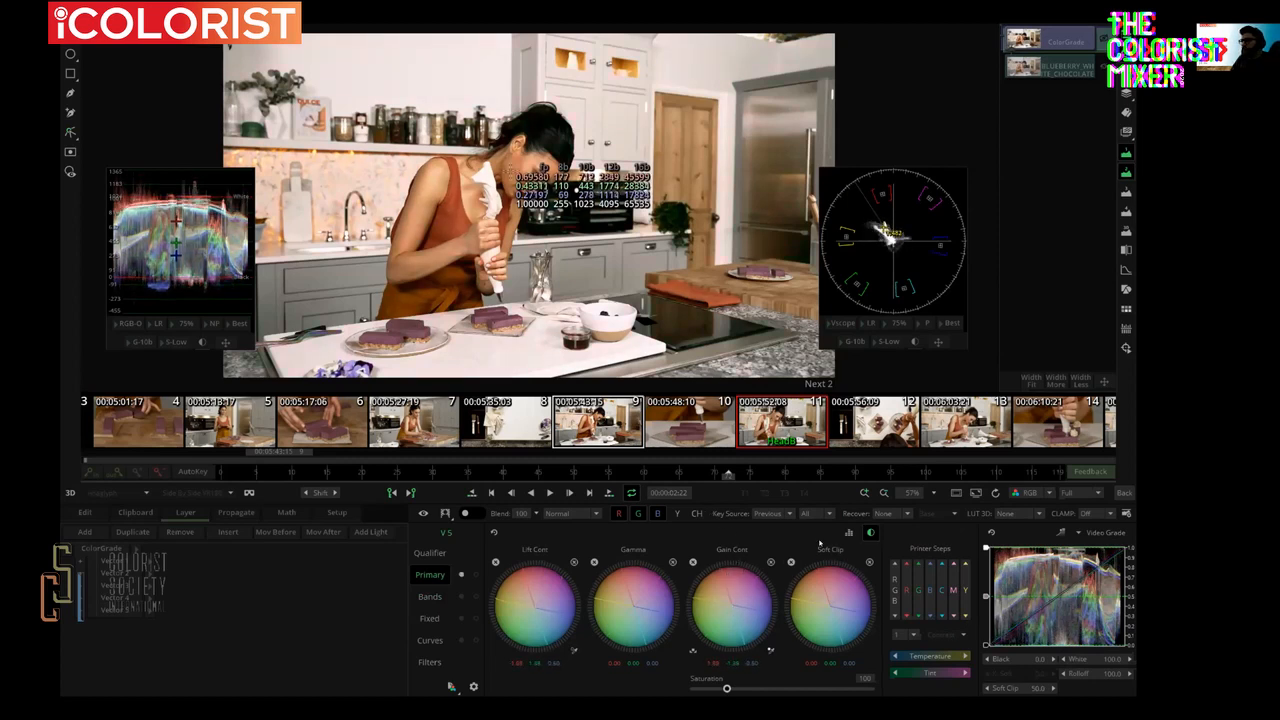
- Switch the wheels to offset mode and warm the offsets, red up to about 9.7
{"action": "left_click", "coordinate": [872, 534]}
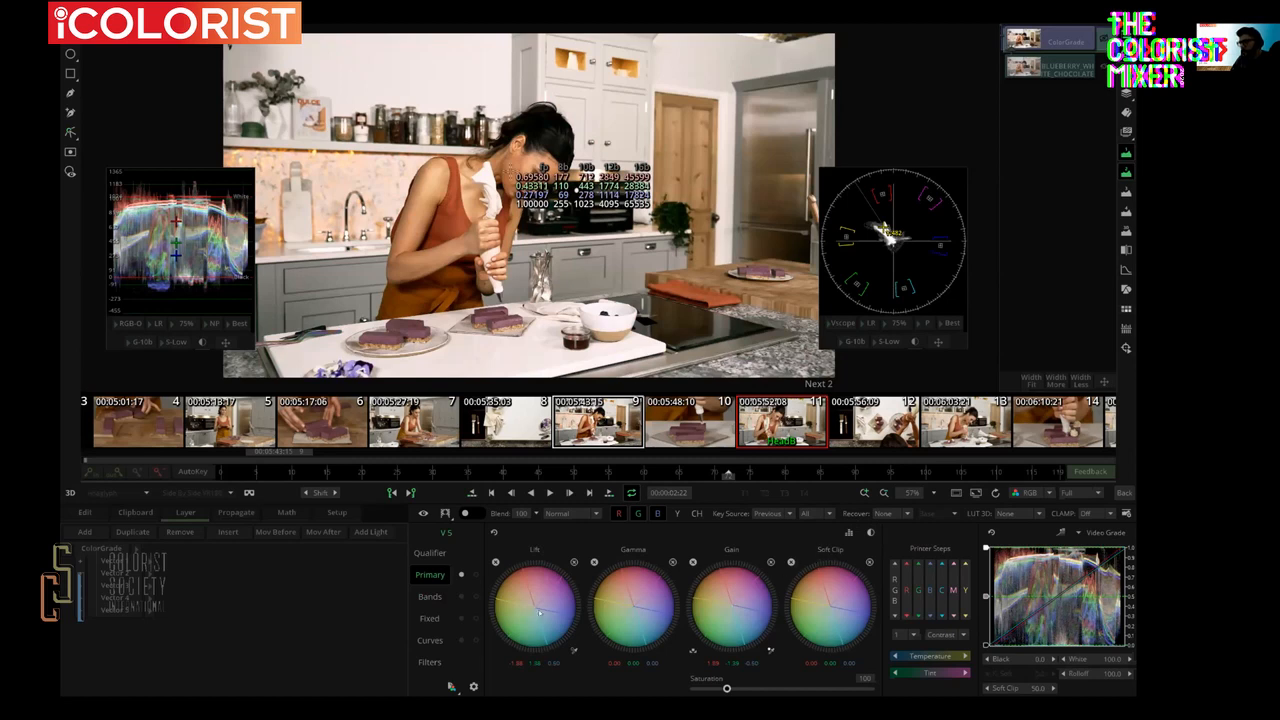
{"action": "left_click", "coordinate": [849, 533]}
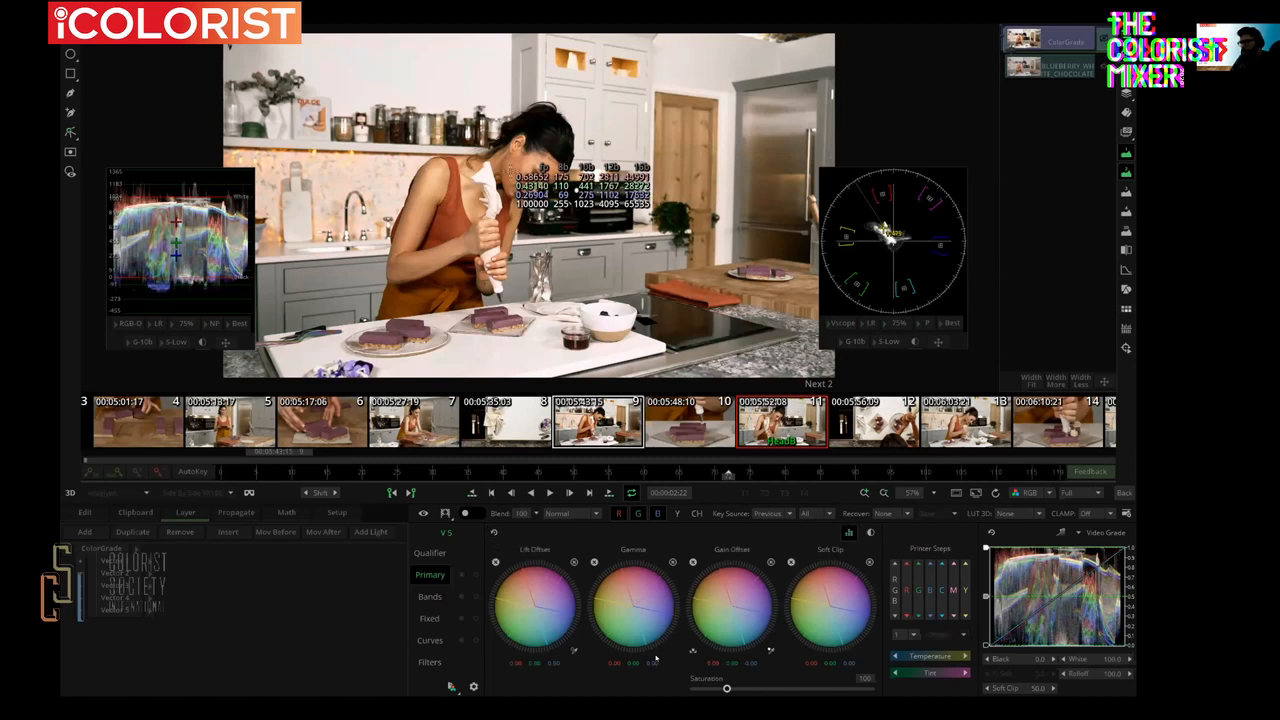
{"action": "left_click_drag", "start_coordinate": [729, 610], "coordinate": [603, 648]}
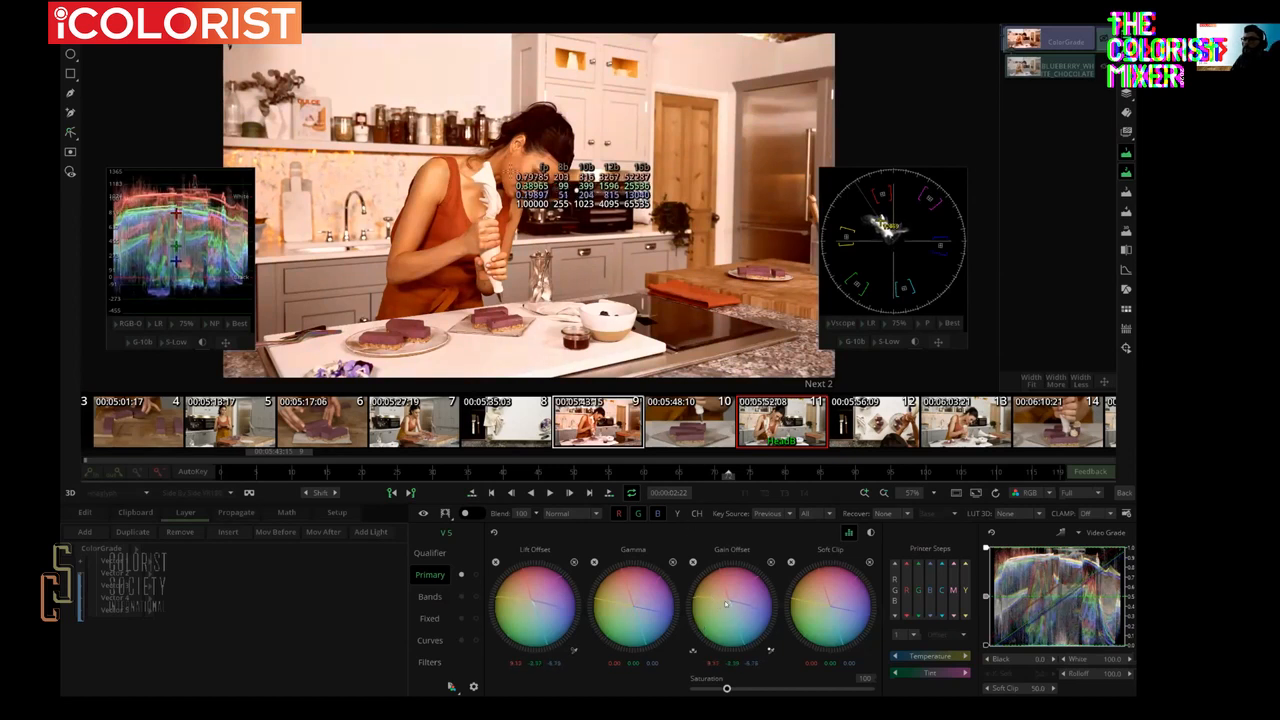
{"action": "left_click_drag", "start_coordinate": [726, 603], "coordinate": [728, 604]}
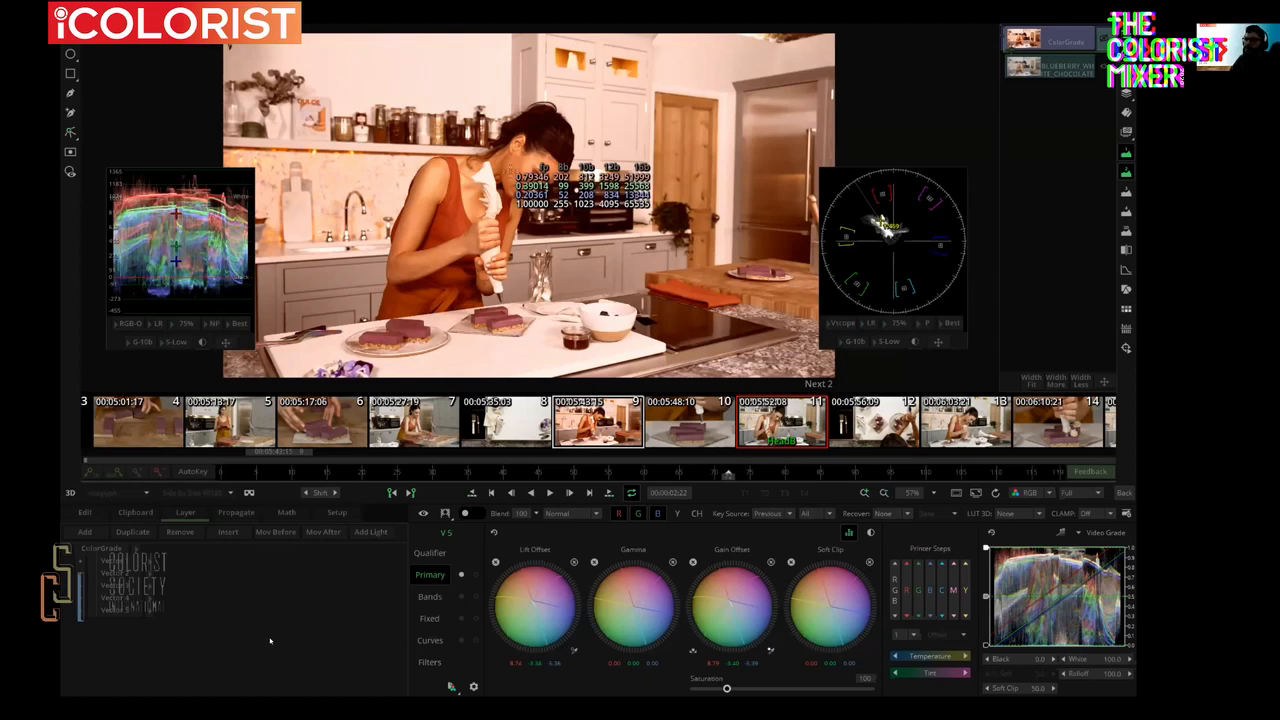
- Clone the middle clip above the ColorGrade and add a Mix effect over both
{"action": "key", "text": "Escape"}
{"action": "left_click", "coordinate": [668, 158]}
{"action": "scroll", "coordinate": [616, 174], "scroll_direction": "up", "scroll_amount": 4}
{"action": "left_click", "coordinate": [588, 286]}
{"action": "left_click", "coordinate": [608, 209]}
{"action": "left_click", "coordinate": [691, 183]}
{"action": "left_click_drag", "start_coordinate": [559, 161], "coordinate": [582, 260]}
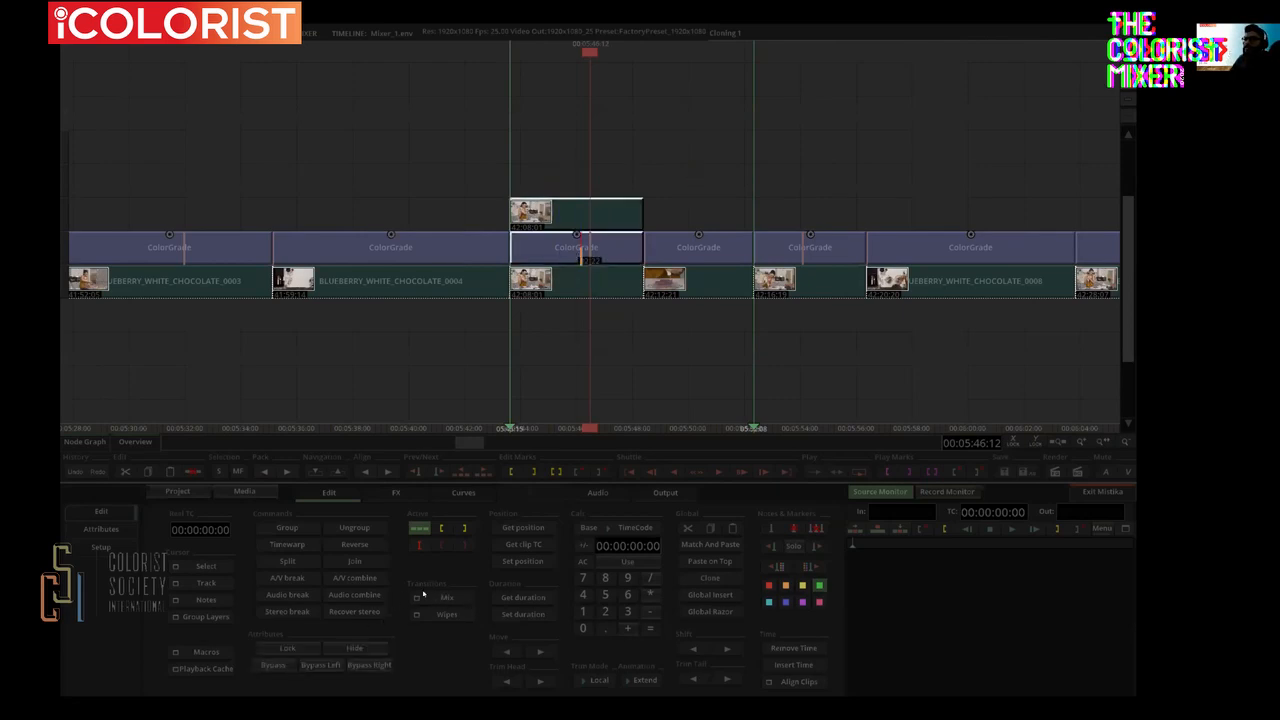
{"action": "left_click", "coordinate": [423, 595]}
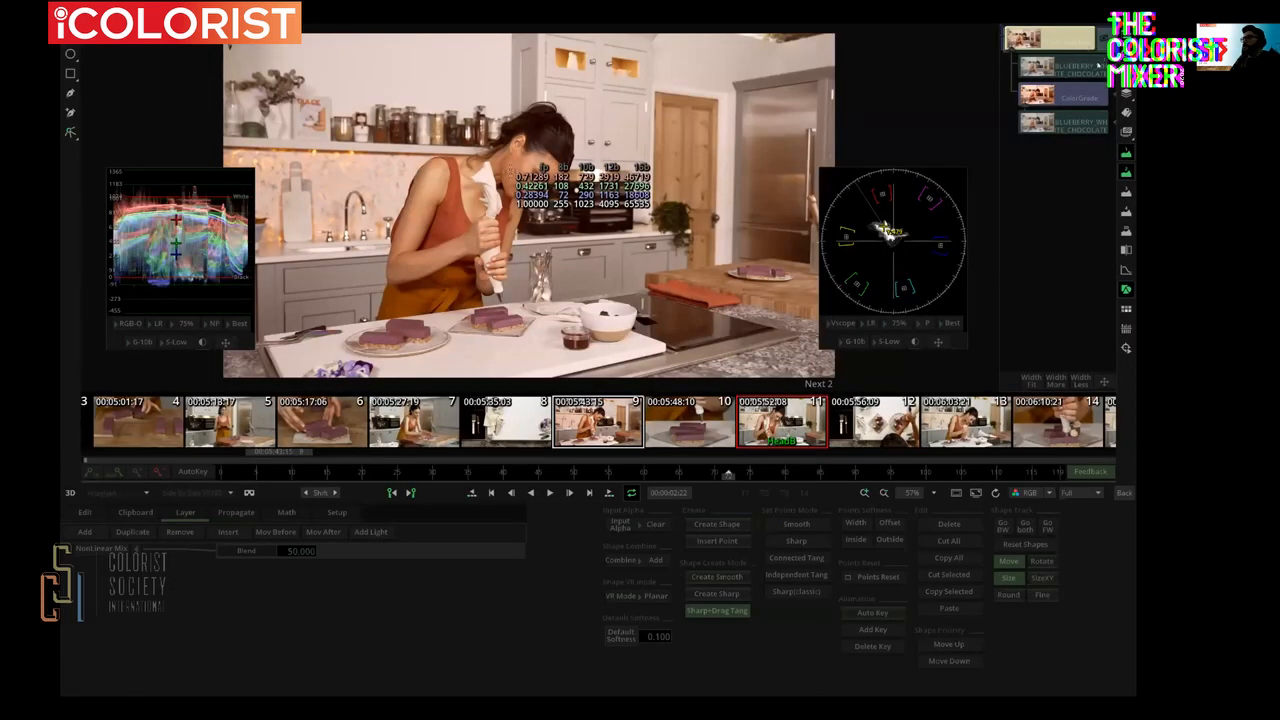
- Compare the grade wheels with the mix settings, then delete the clone and mix
{"action": "left_click", "coordinate": [1089, 90]}
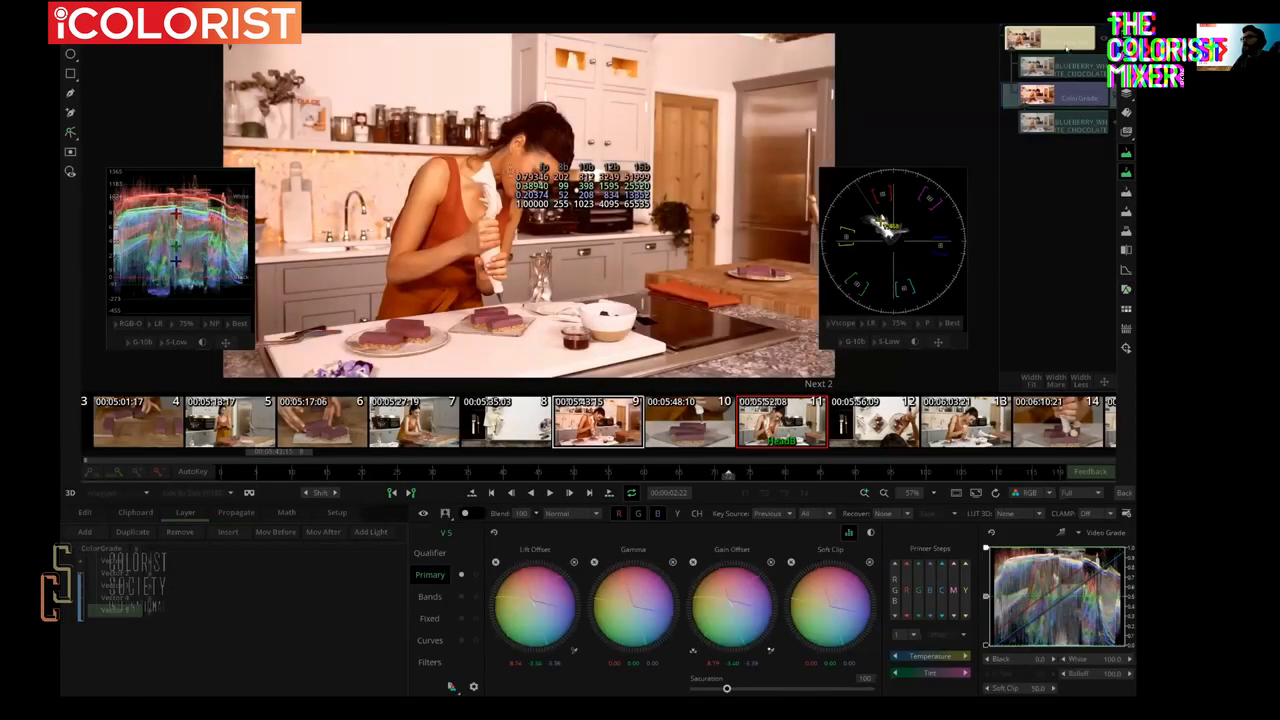
{"action": "left_click", "coordinate": [1066, 47]}
{"action": "left_click", "coordinate": [1077, 92]}
{"action": "left_click", "coordinate": [1065, 45]}
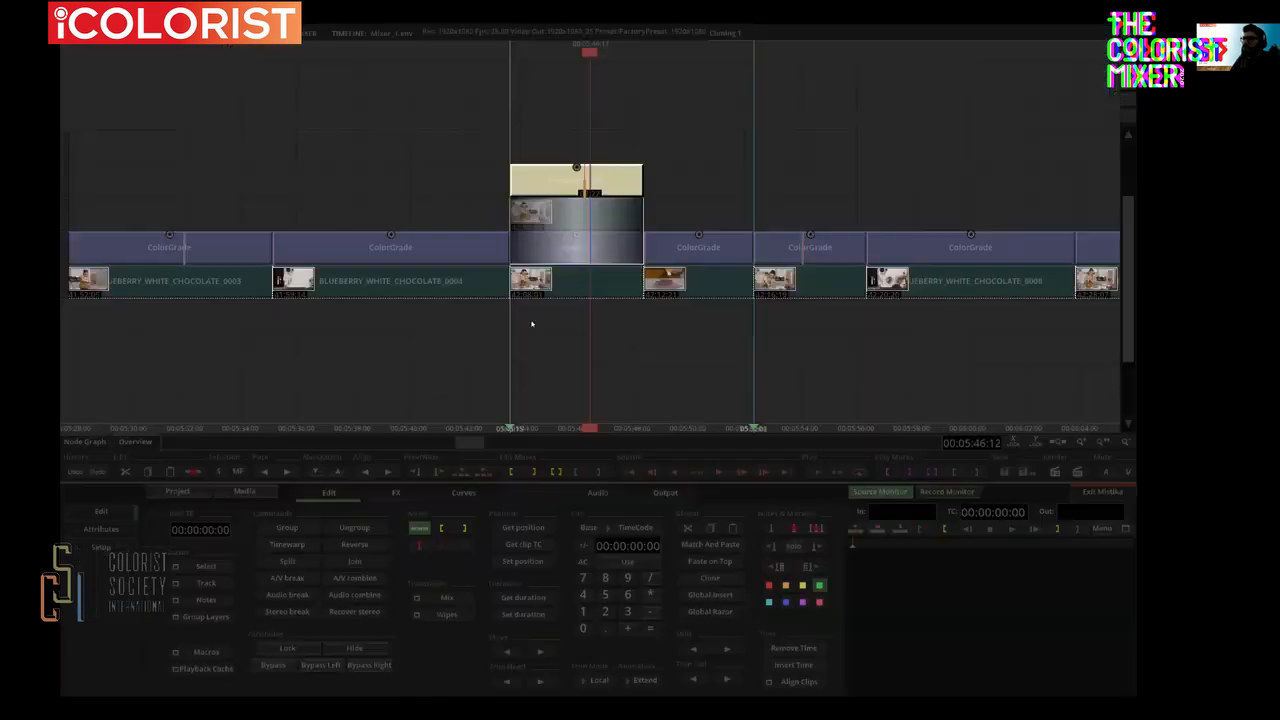
{"action": "key", "text": "Delete"}
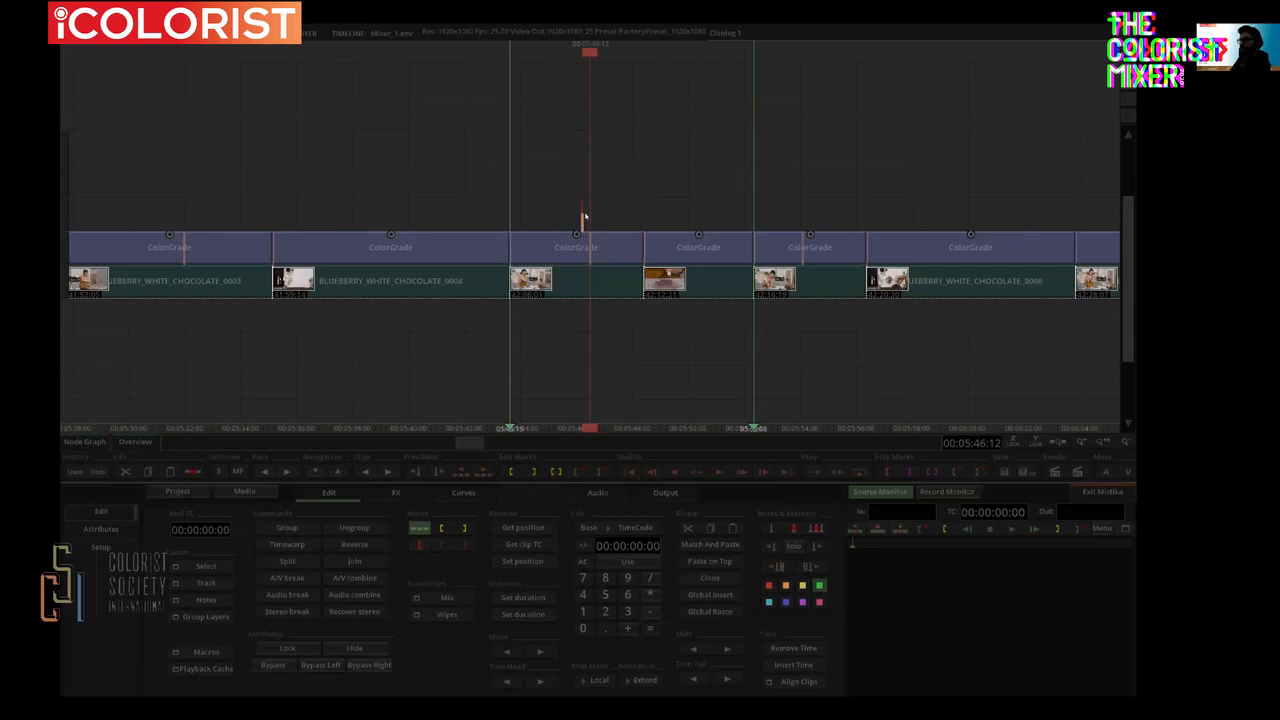
- Open the clip's ColorGrade, select the warm V 5 layer and add Vector 6
{"action": "left_click", "coordinate": [571, 284]}
{"action": "left_click", "coordinate": [574, 248]}
{"action": "double_click", "coordinate": [574, 248]}
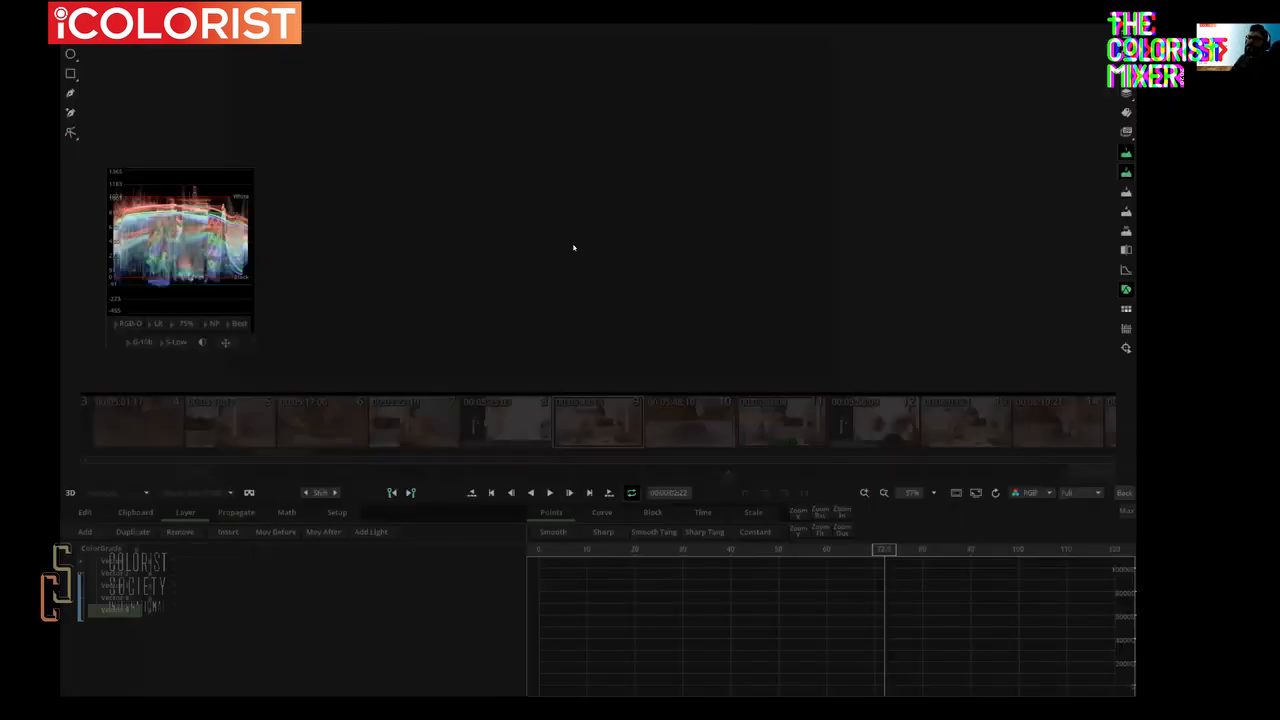
{"action": "left_click", "coordinate": [128, 619]}
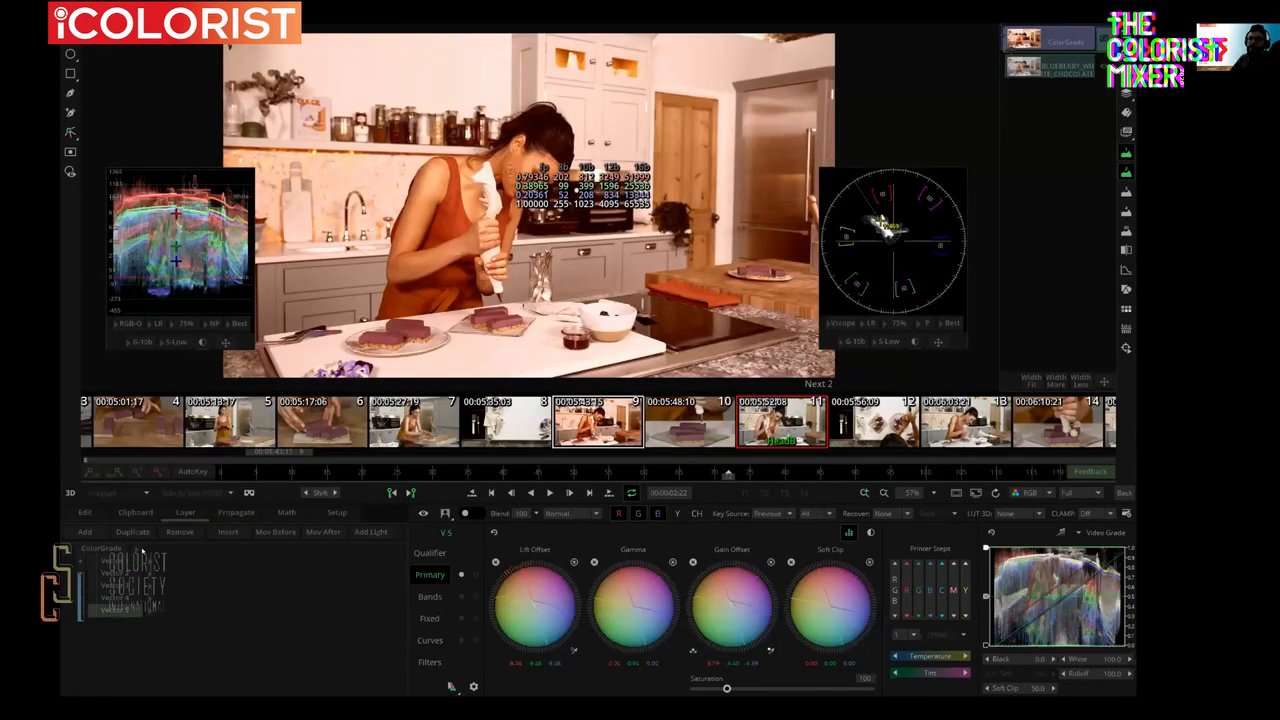
{"action": "left_click", "coordinate": [85, 532]}
- On Vector 6, recover the Source image Inside, trying Blend at 200 before resetting it to 100
{"action": "left_click", "coordinate": [135, 621]}
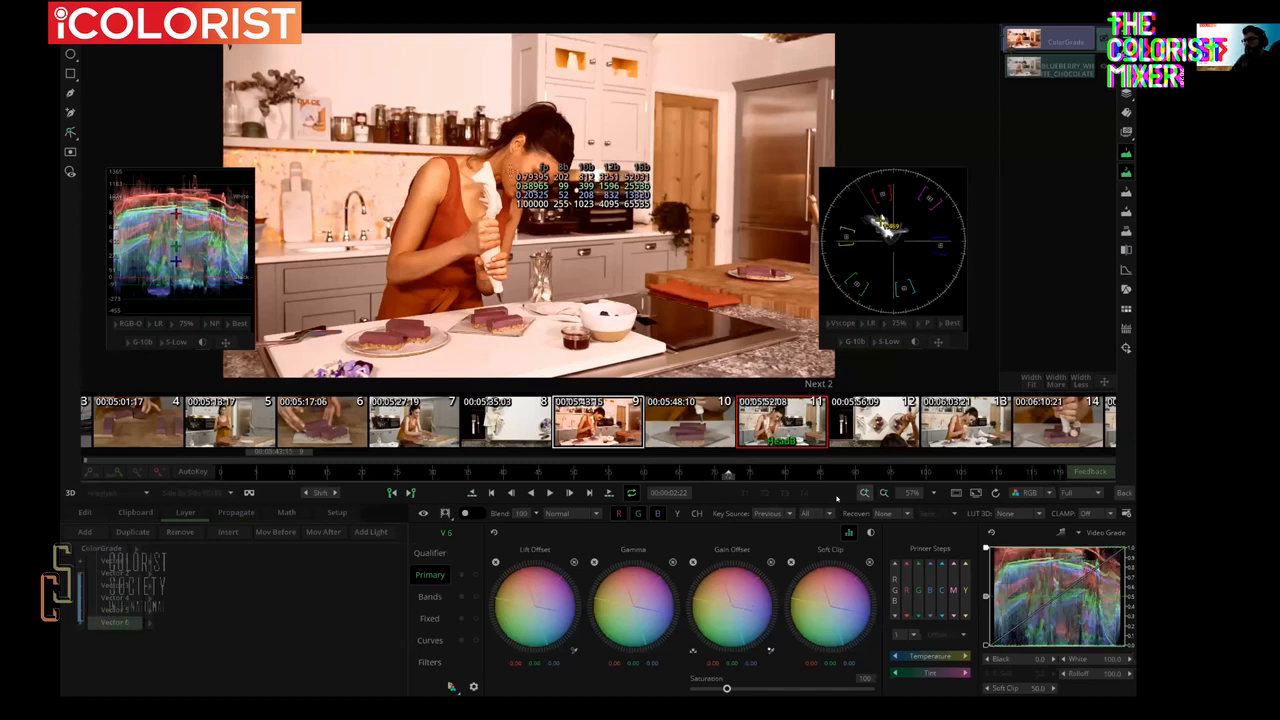
{"action": "left_click", "coordinate": [896, 531]}
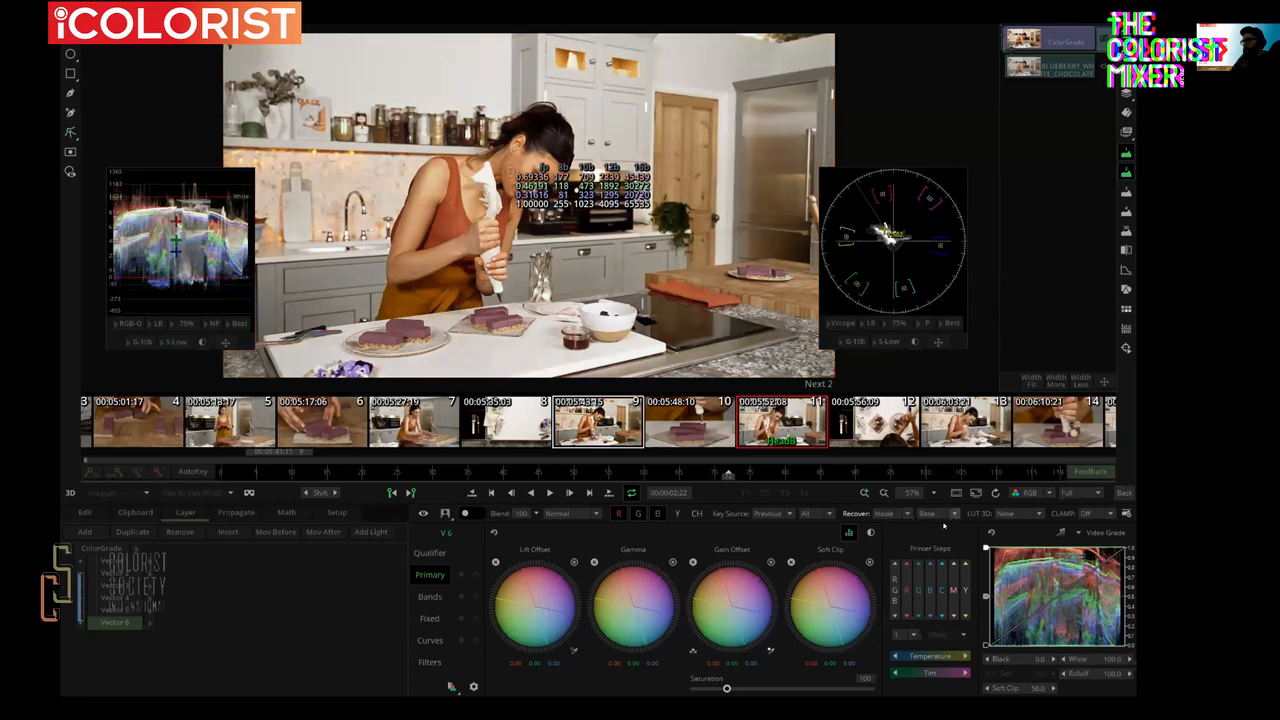
{"action": "left_click", "coordinate": [943, 524]}
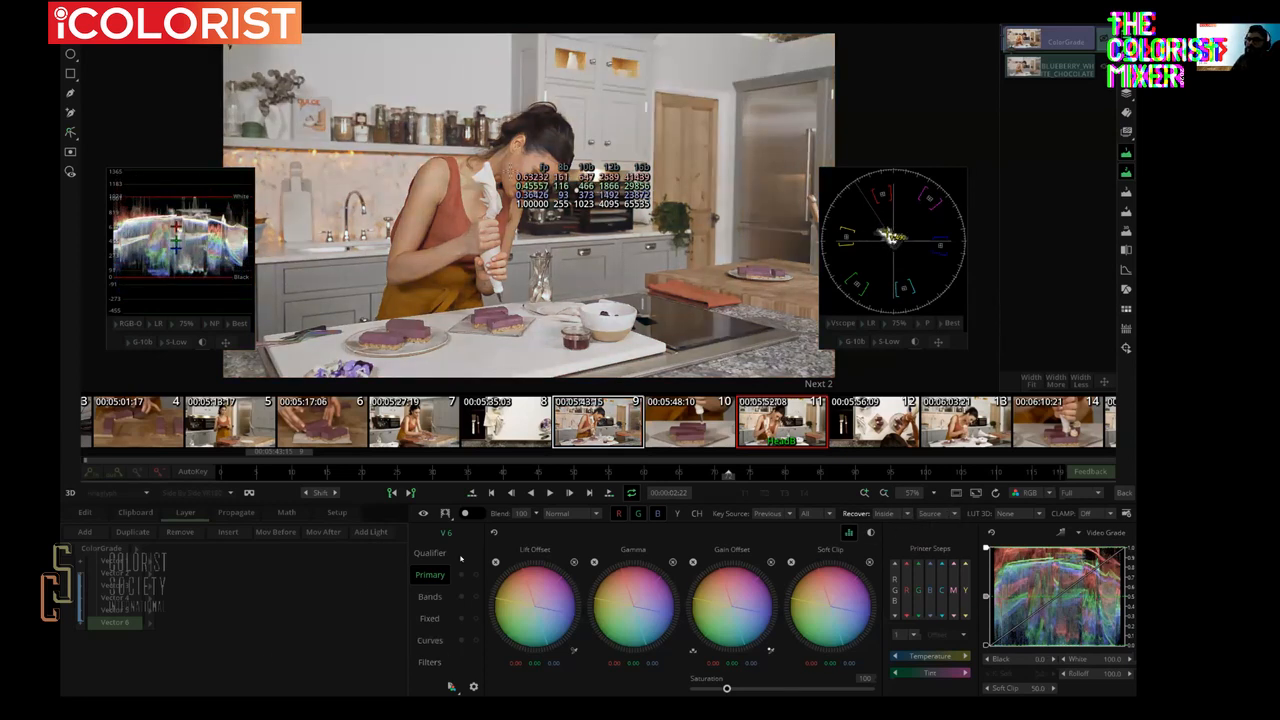
{"action": "left_click", "coordinate": [536, 514]}
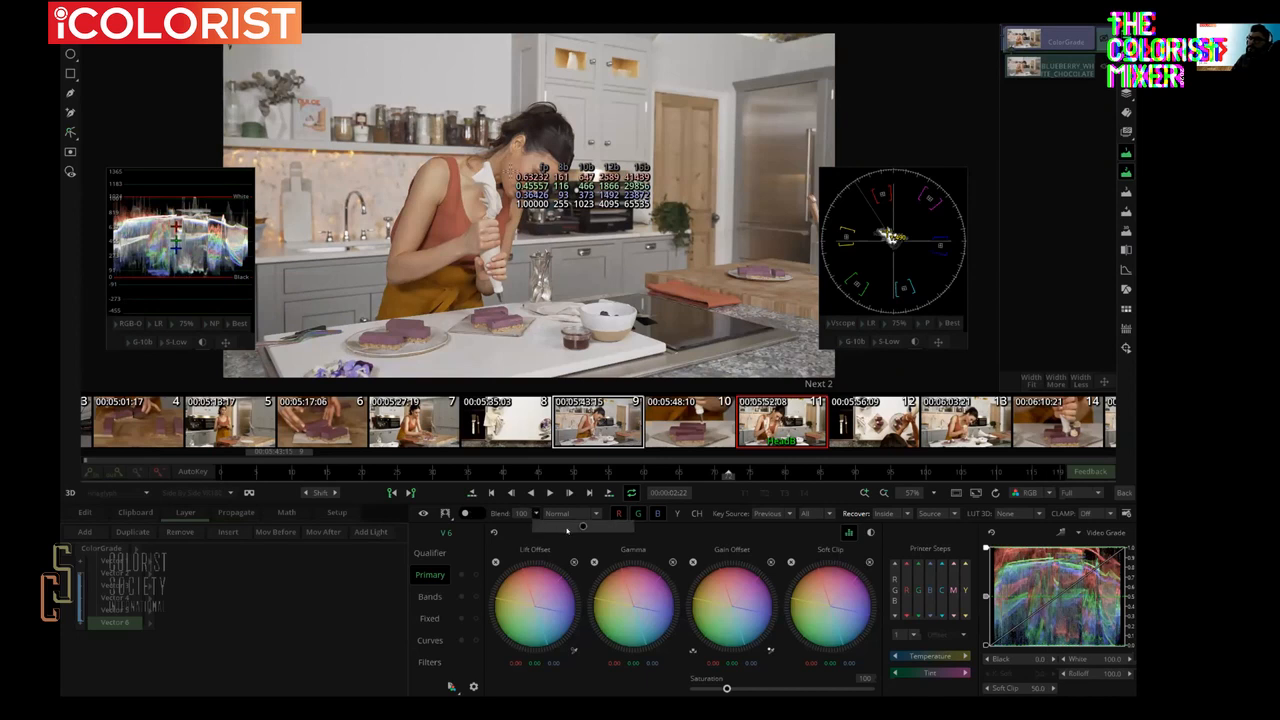
{"action": "left_click_drag", "start_coordinate": [583, 526], "coordinate": [559, 541]}
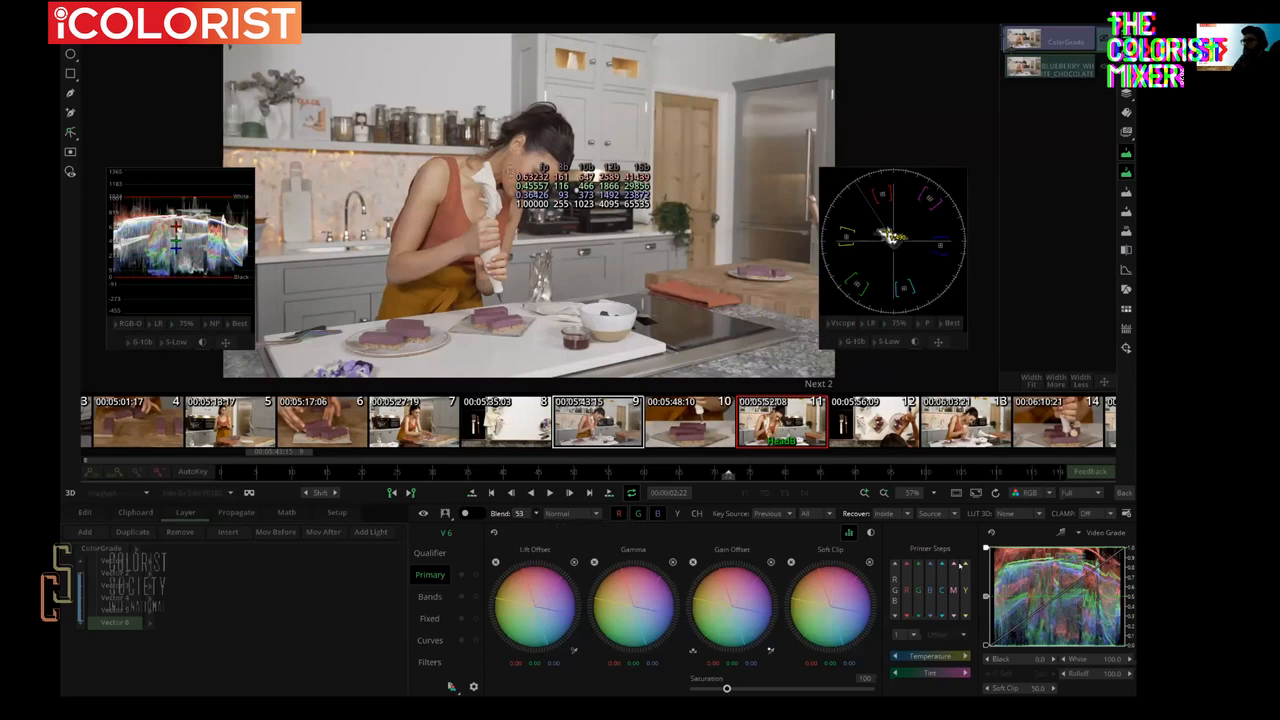
{"action": "double_click", "coordinate": [492, 513]}
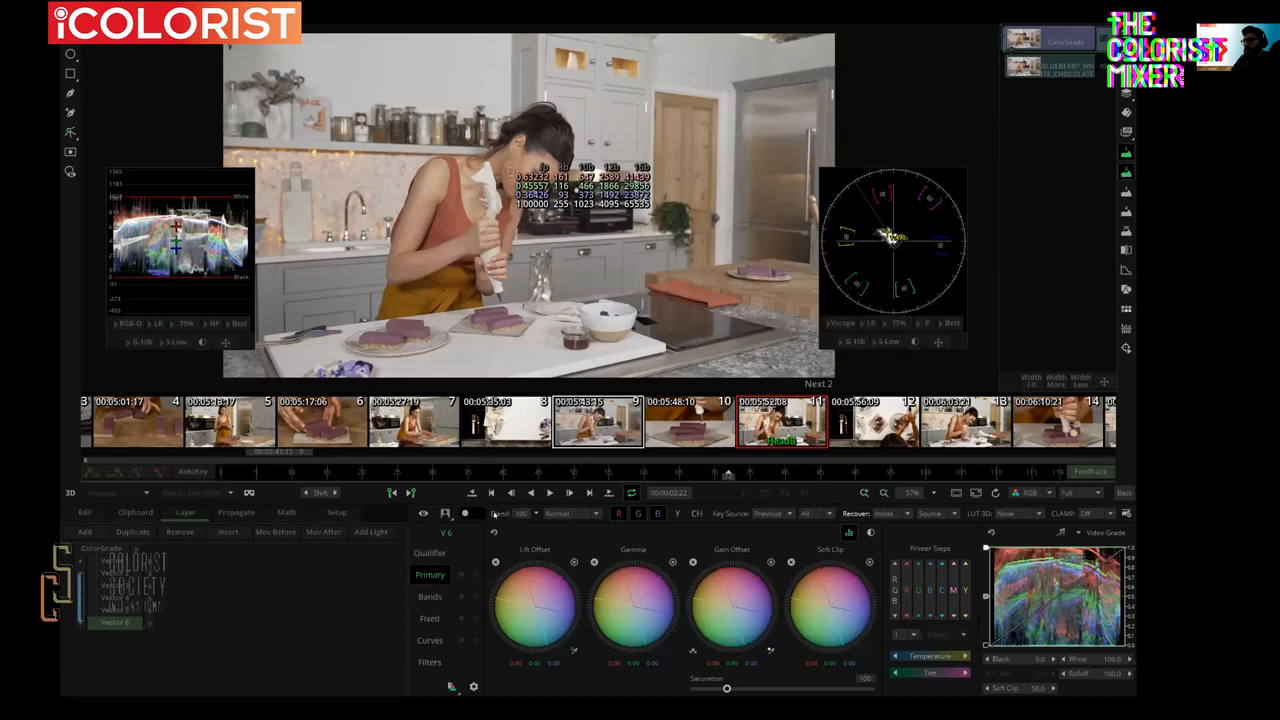
- View the Vector 6 qualifier matte, lower the key curve's top end, and compare the layer on and off
{"action": "left_click", "coordinate": [430, 553]}
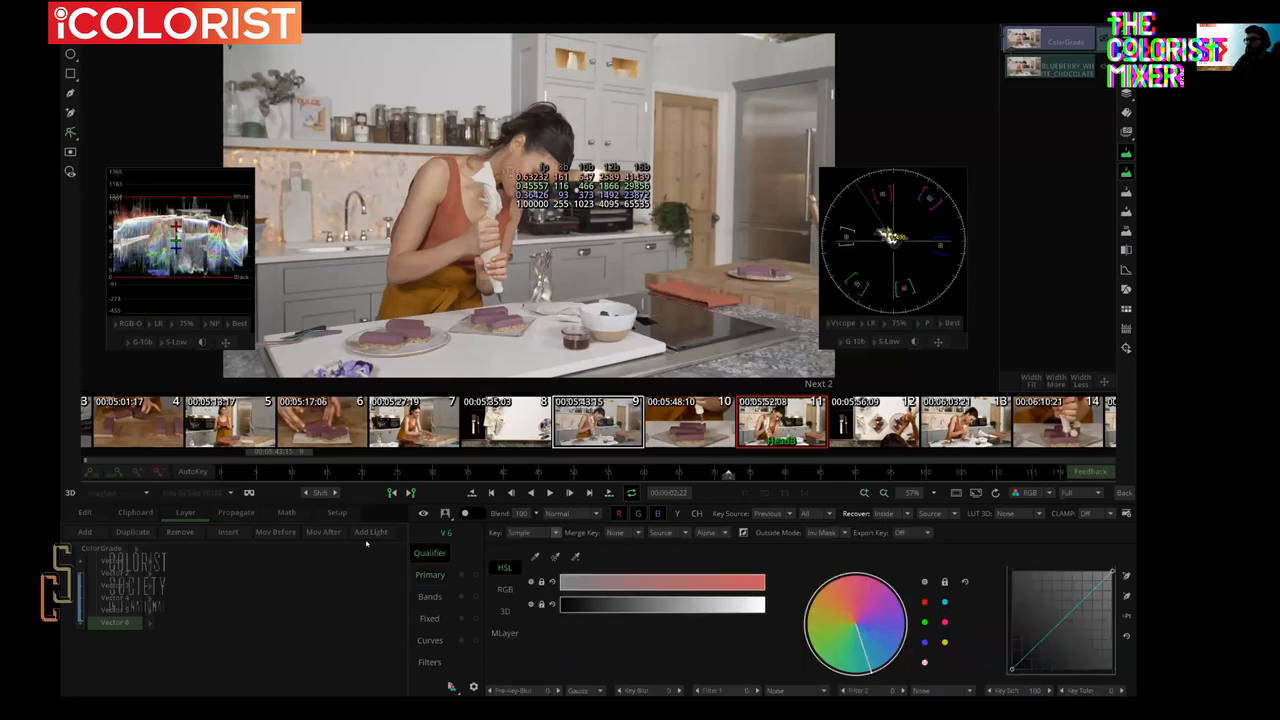
{"action": "left_click", "coordinate": [450, 513]}
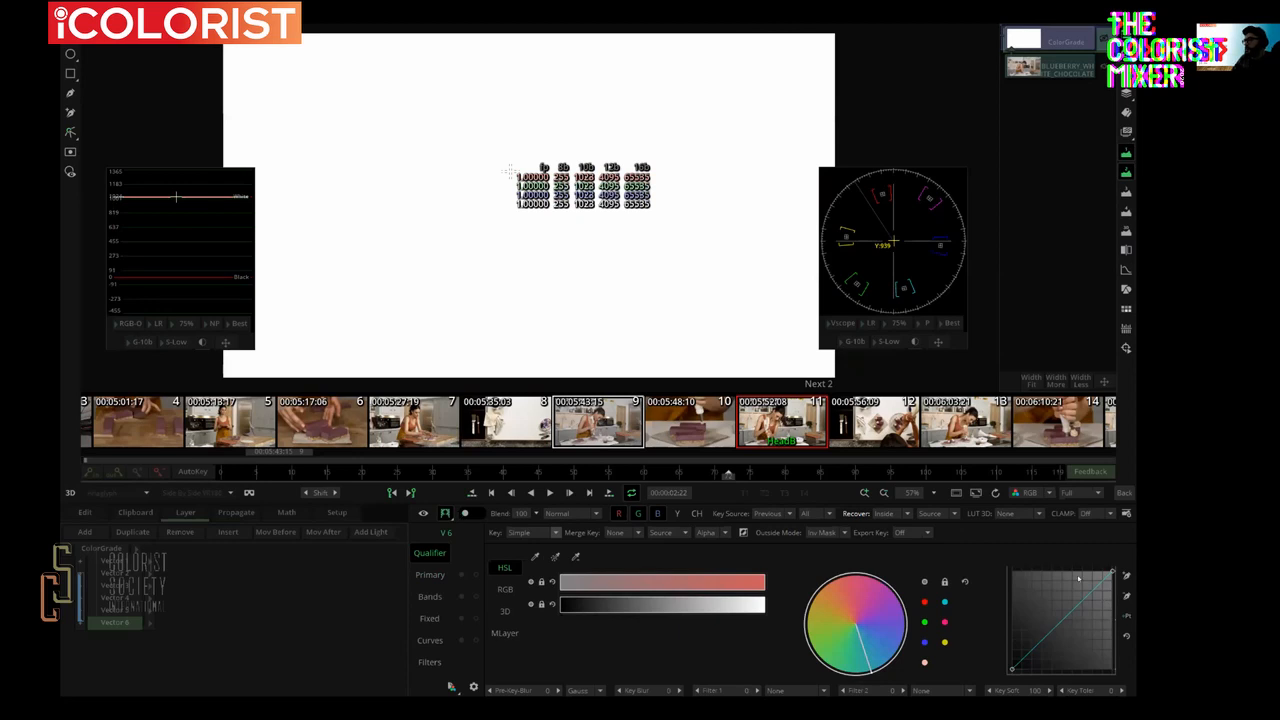
{"action": "left_click_drag", "start_coordinate": [1112, 574], "coordinate": [1133, 620]}
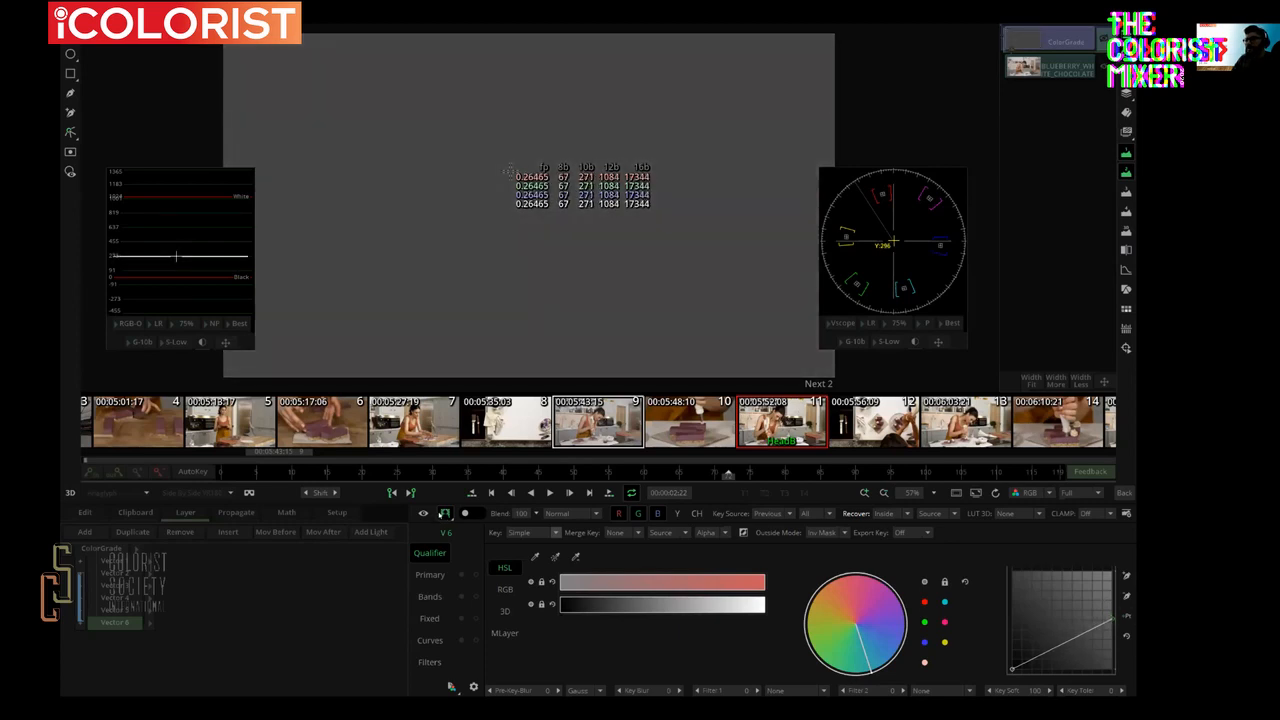
{"action": "left_click", "coordinate": [444, 513]}
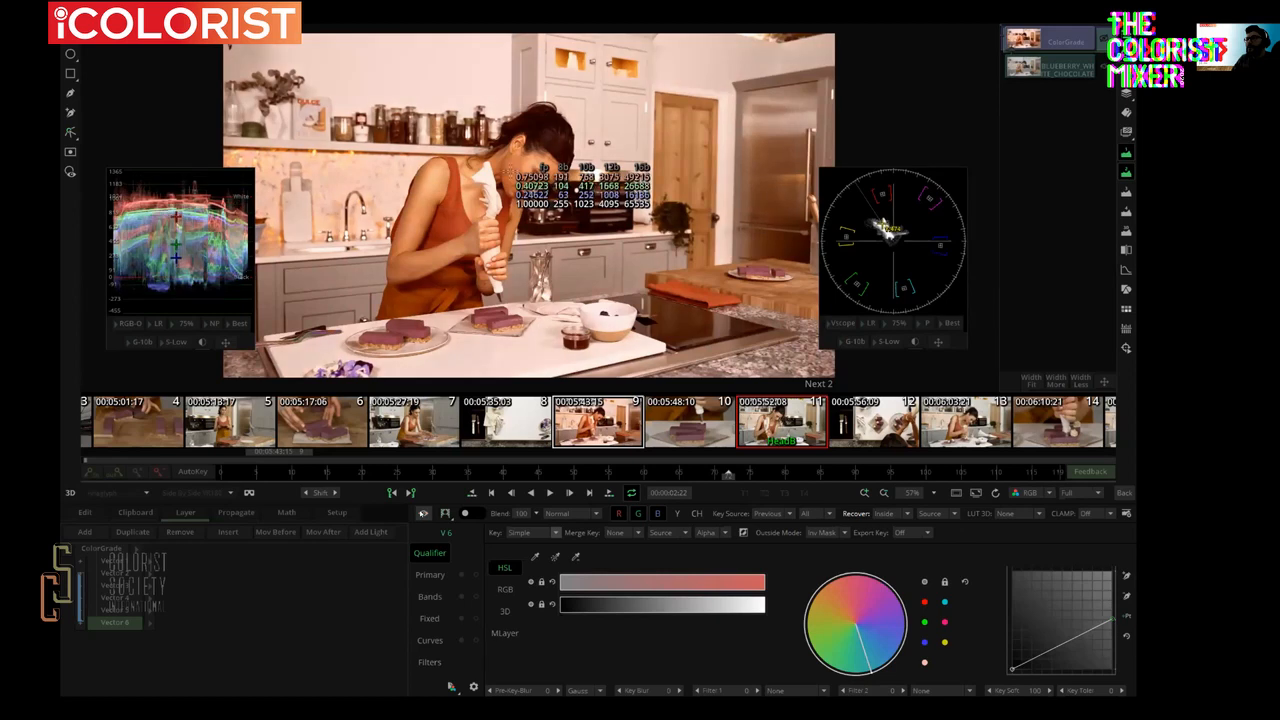
{"action": "left_click", "coordinate": [421, 513]}
{"action": "left_click", "coordinate": [421, 513]}
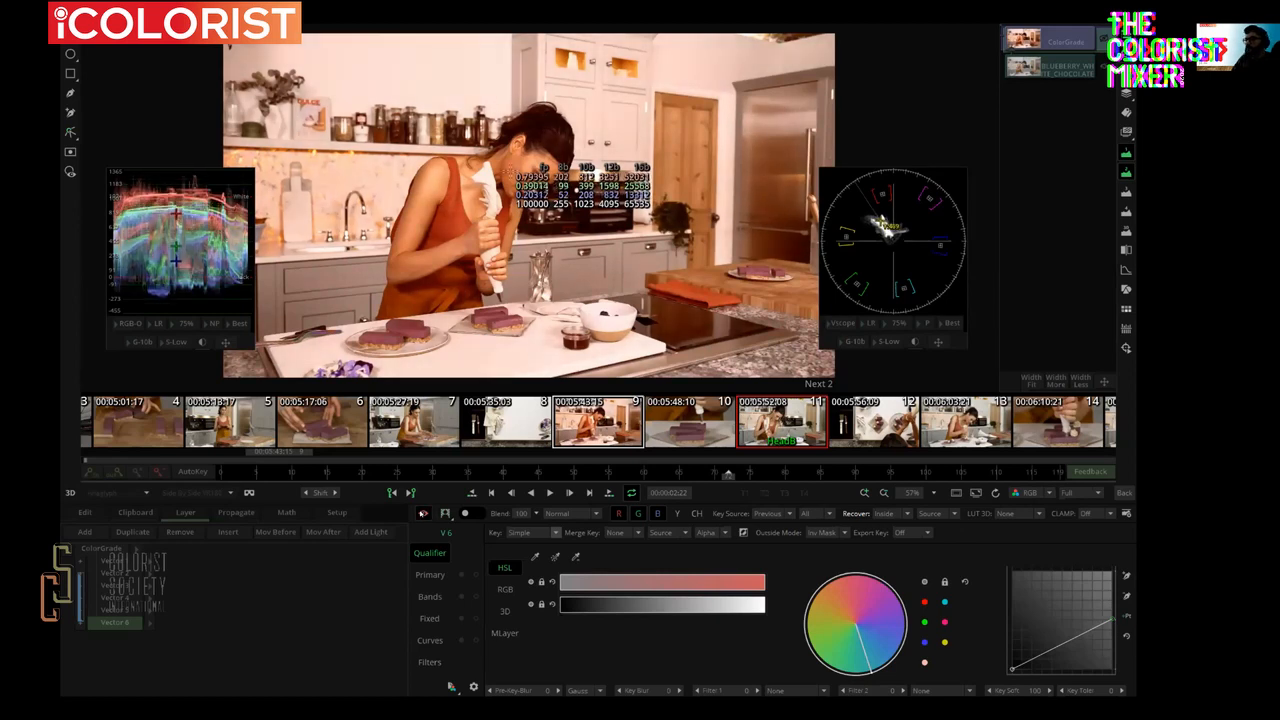
- Rework the key curve's top end so the warmth partly returns, then return to the timeline with no clip selected
{"action": "left_click_drag", "start_coordinate": [1104, 612], "coordinate": [1131, 648]}
{"action": "left_click", "coordinate": [1127, 636]}
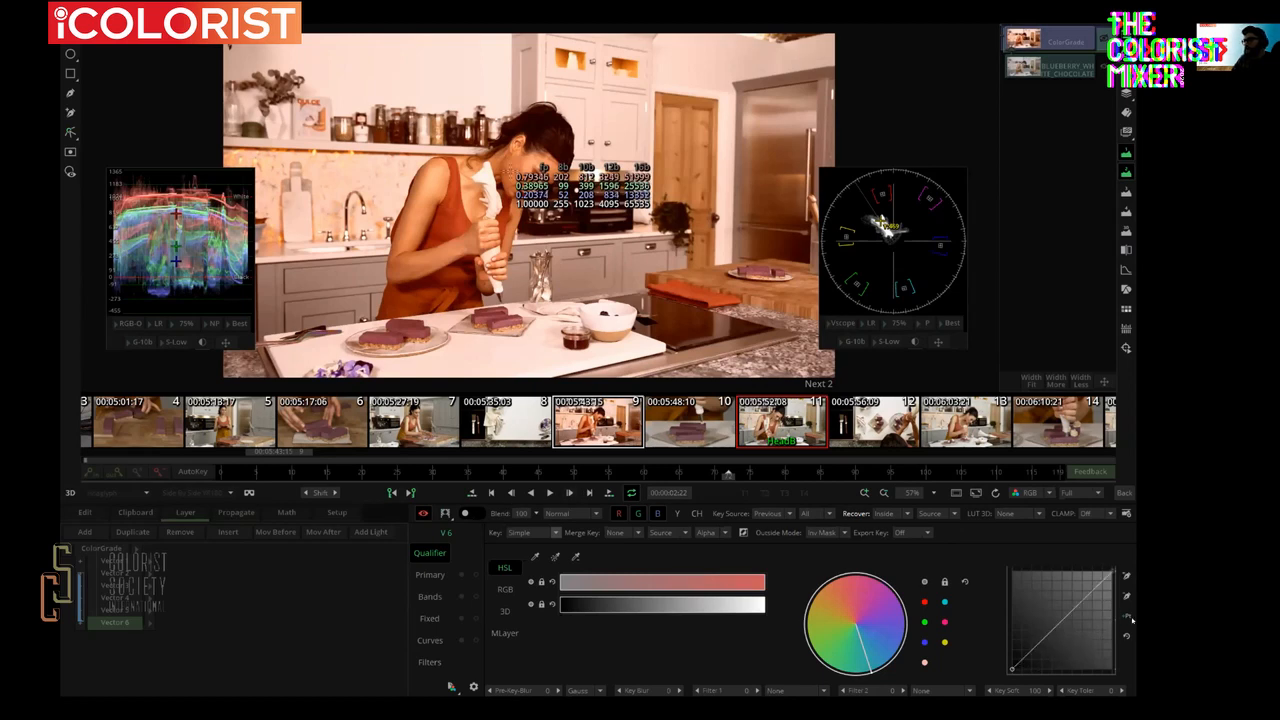
{"action": "left_click", "coordinate": [424, 513]}
{"action": "left_click_drag", "start_coordinate": [1112, 573], "coordinate": [1134, 626]}
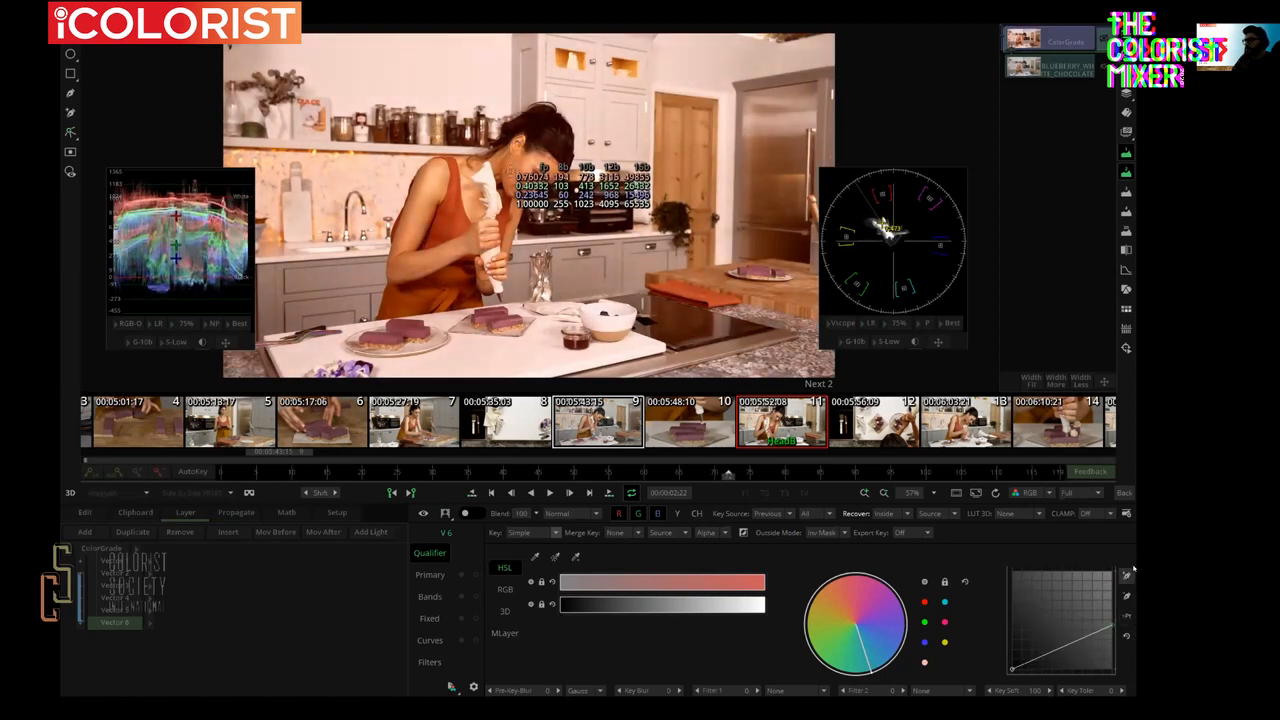
{"action": "left_click", "coordinate": [1130, 494]}
{"action": "left_click", "coordinate": [539, 123]}
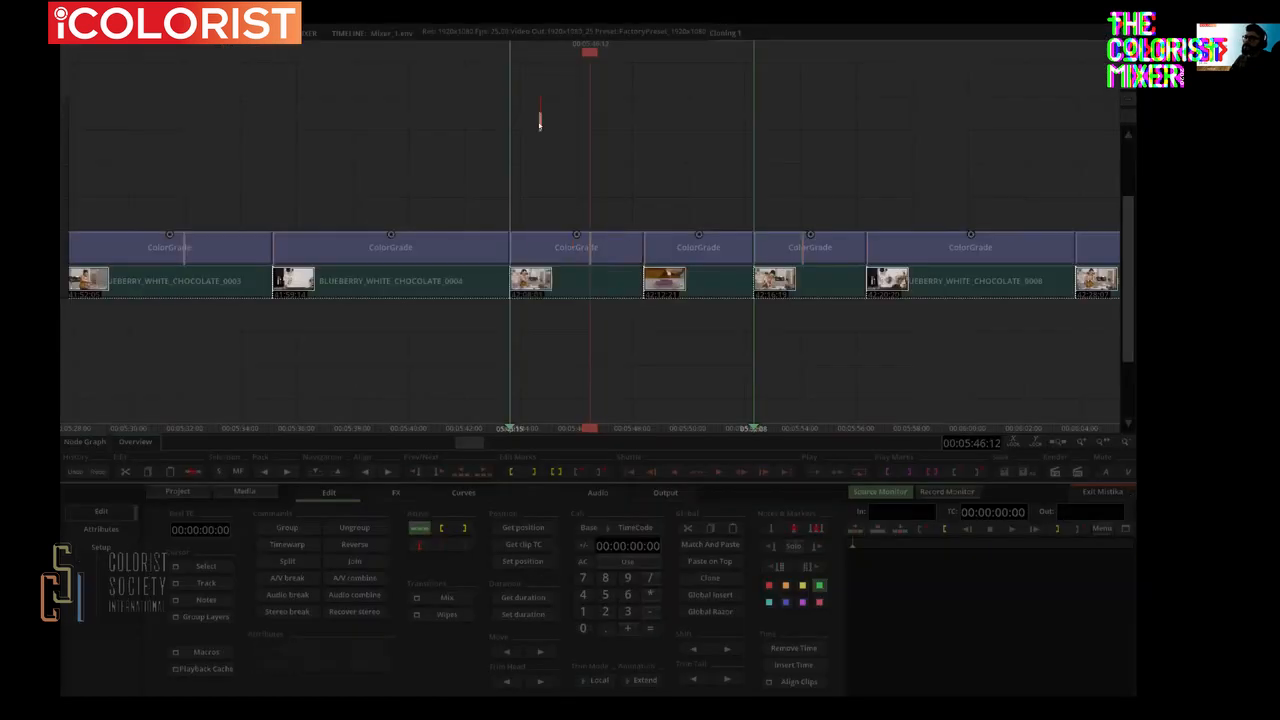
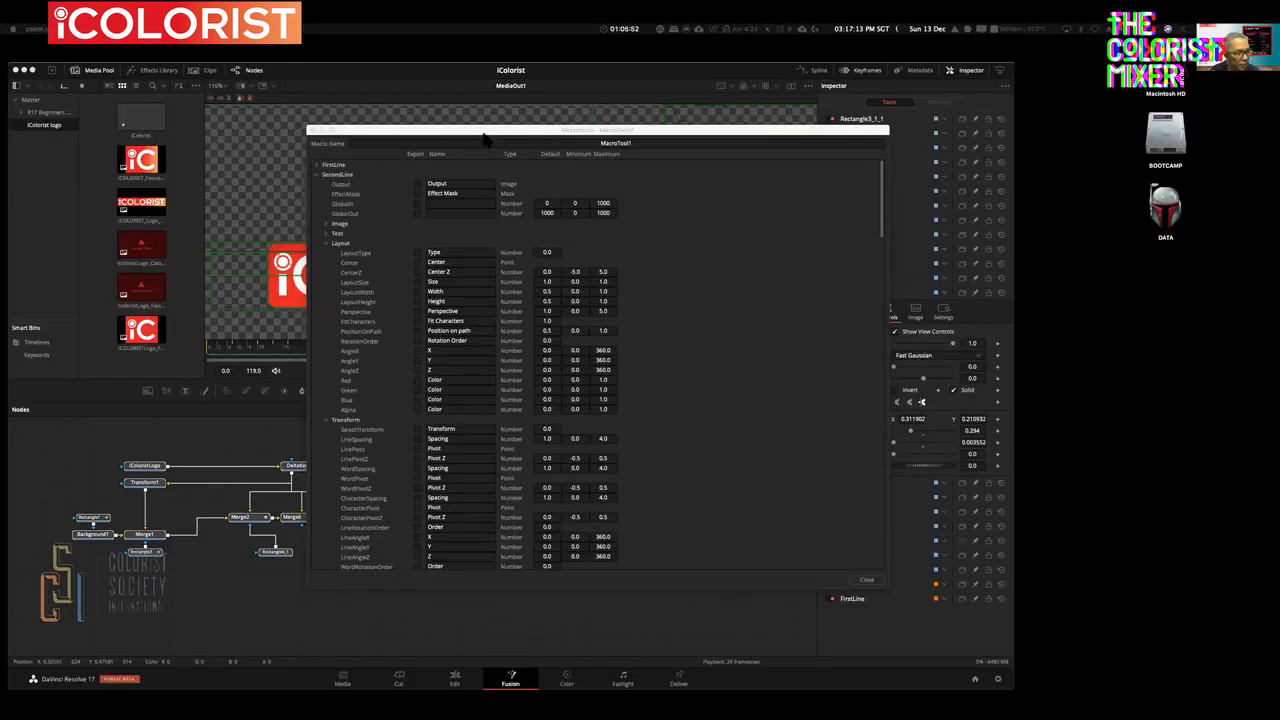
- Drag the shared MacroTool1 editor window by its title bar to reposition it
{"action": "left_click_drag", "start_coordinate": [501, 129], "coordinate": [440, 116]}
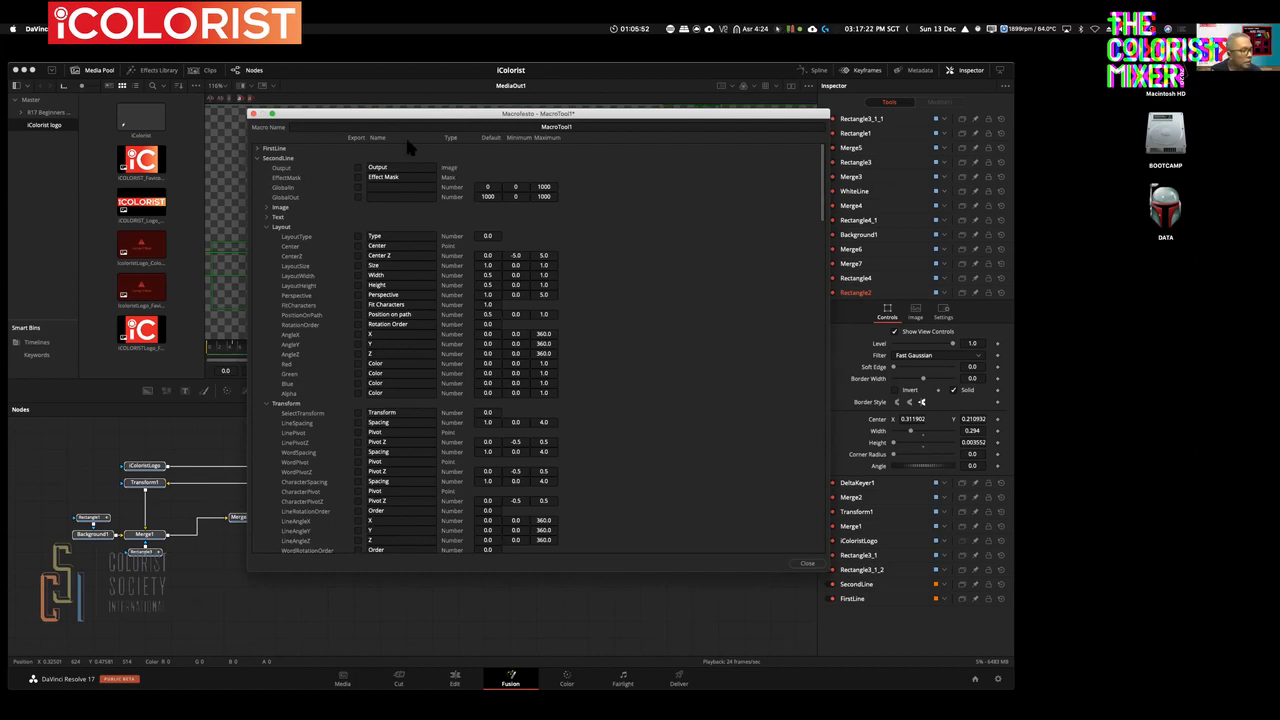
- Move the macro editor into view, collapse SecondLine, and expand FirstLine's Text parameters
{"action": "left_click_drag", "start_coordinate": [420, 116], "coordinate": [552, 128]}
{"action": "left_click", "coordinate": [389, 170]}
{"action": "left_click", "coordinate": [389, 160]}
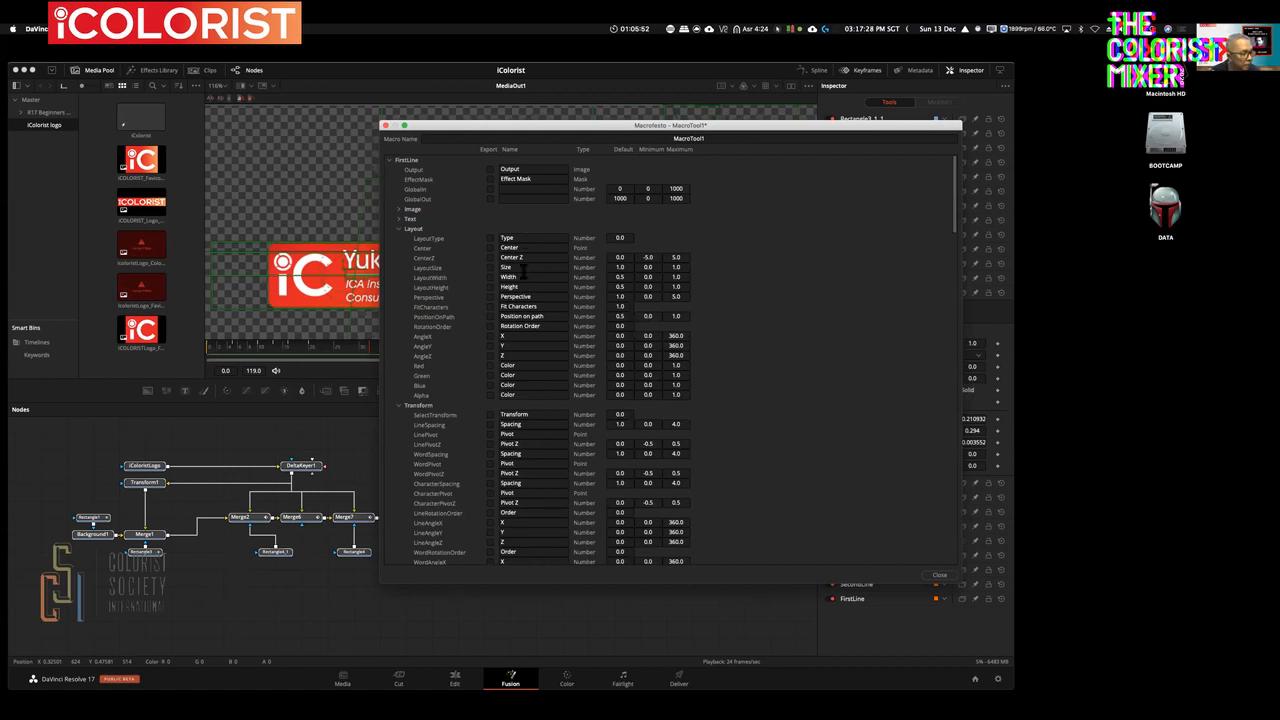
{"action": "left_click", "coordinate": [399, 219]}
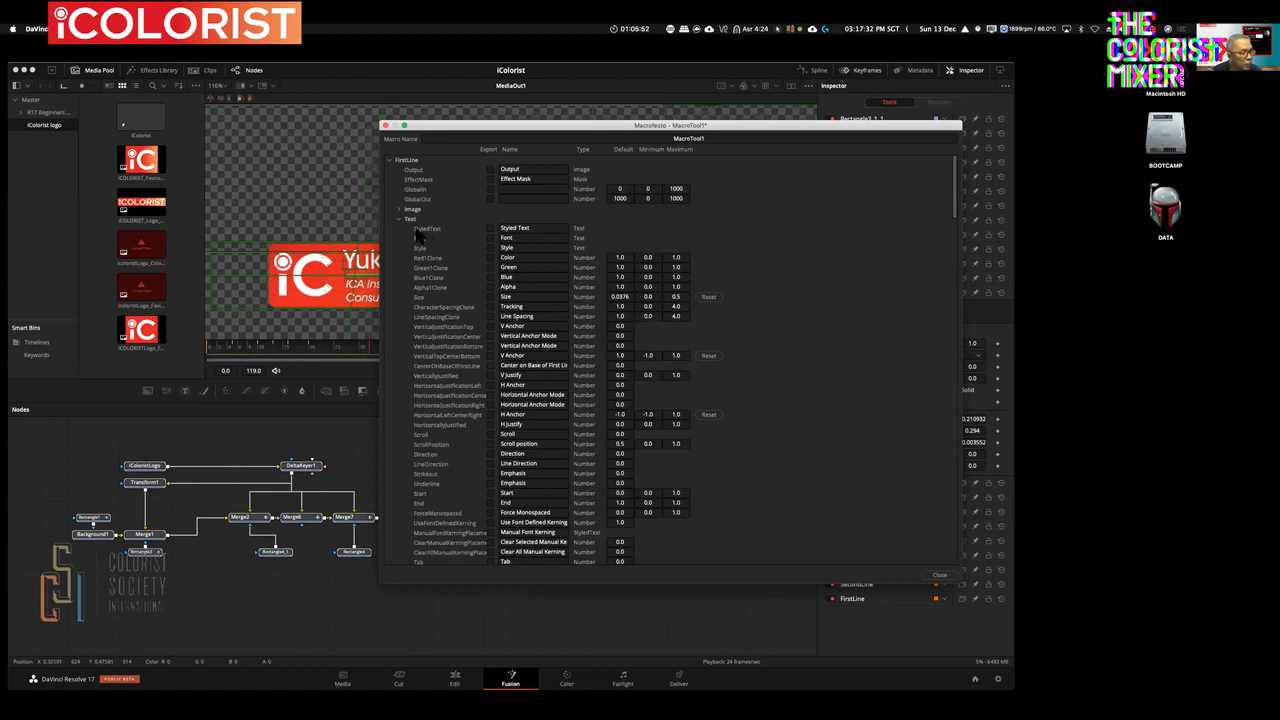
- Tick Export for FirstLine's Styled Text, Style and Size, then collapse the FirstLine group
{"action": "left_click", "coordinate": [491, 229]}
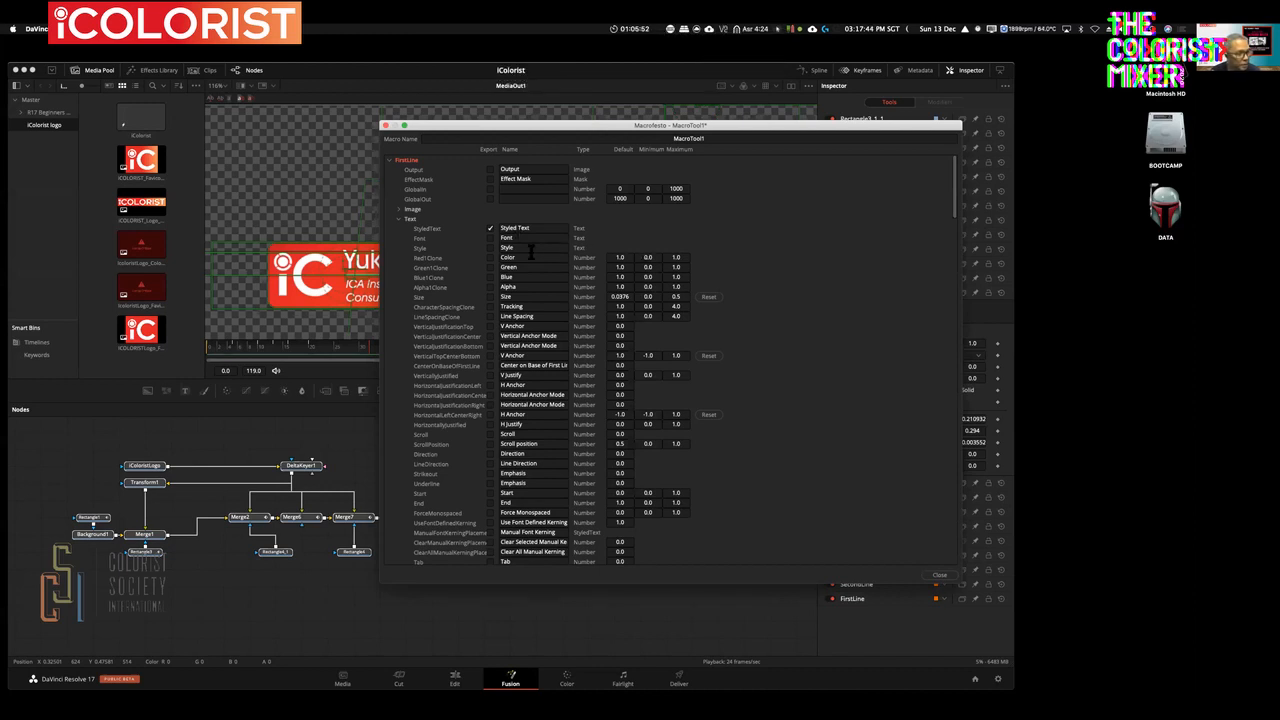
{"action": "left_click", "coordinate": [490, 247]}
{"action": "left_click", "coordinate": [490, 297]}
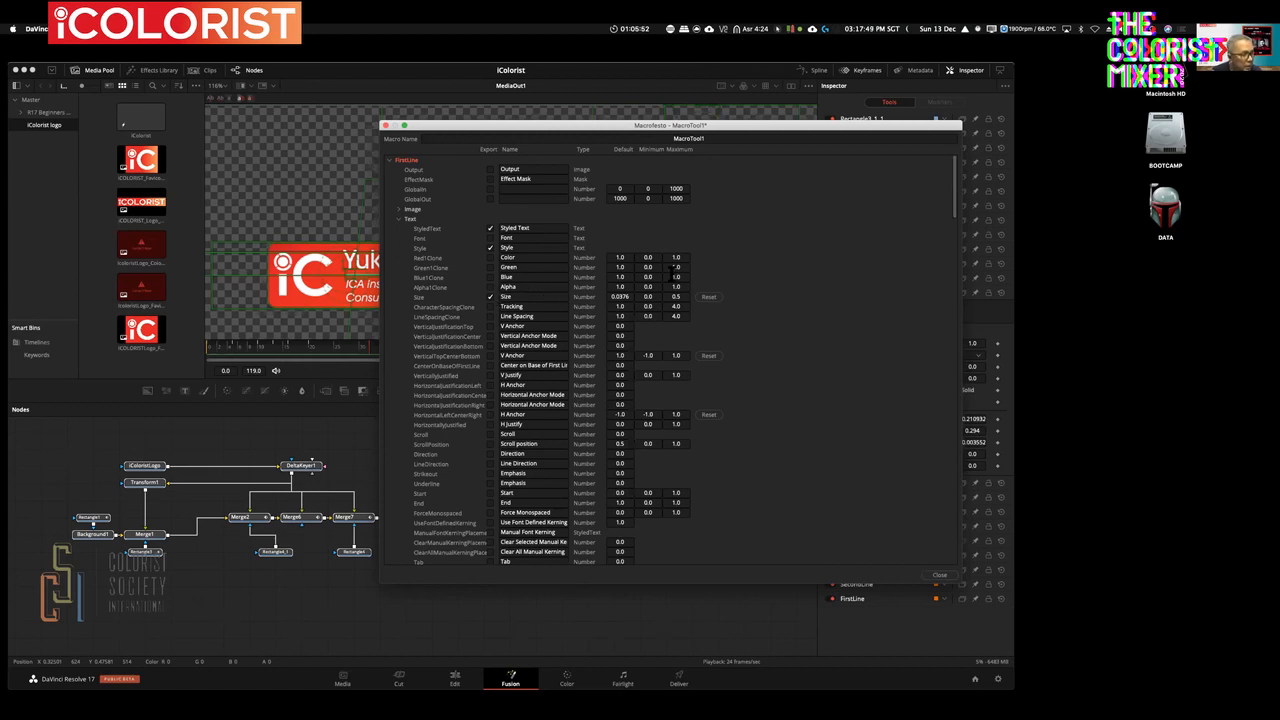
{"action": "left_click", "coordinate": [399, 218]}
{"action": "scroll", "coordinate": [451, 368], "scroll_direction": "down", "scroll_amount": 8}
{"action": "scroll", "coordinate": [451, 368], "scroll_direction": "down", "scroll_amount": 12}
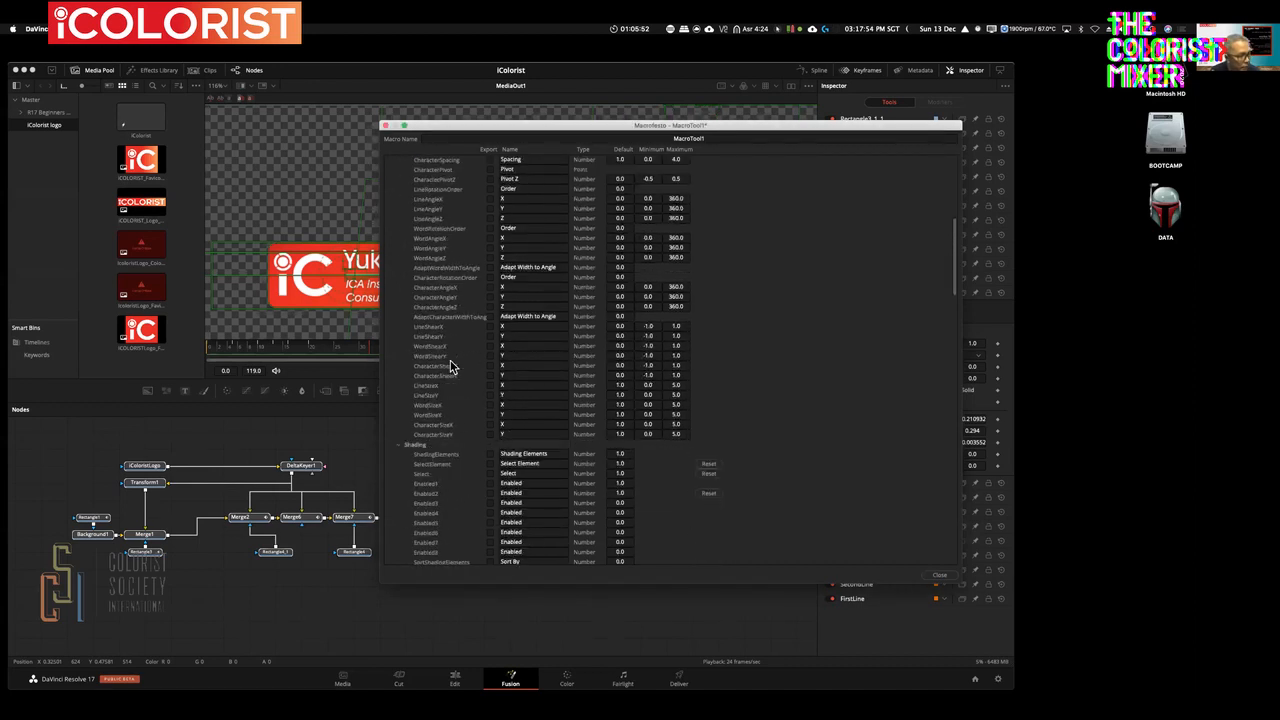
{"action": "scroll", "coordinate": [451, 366], "scroll_direction": "up", "scroll_amount": 20}
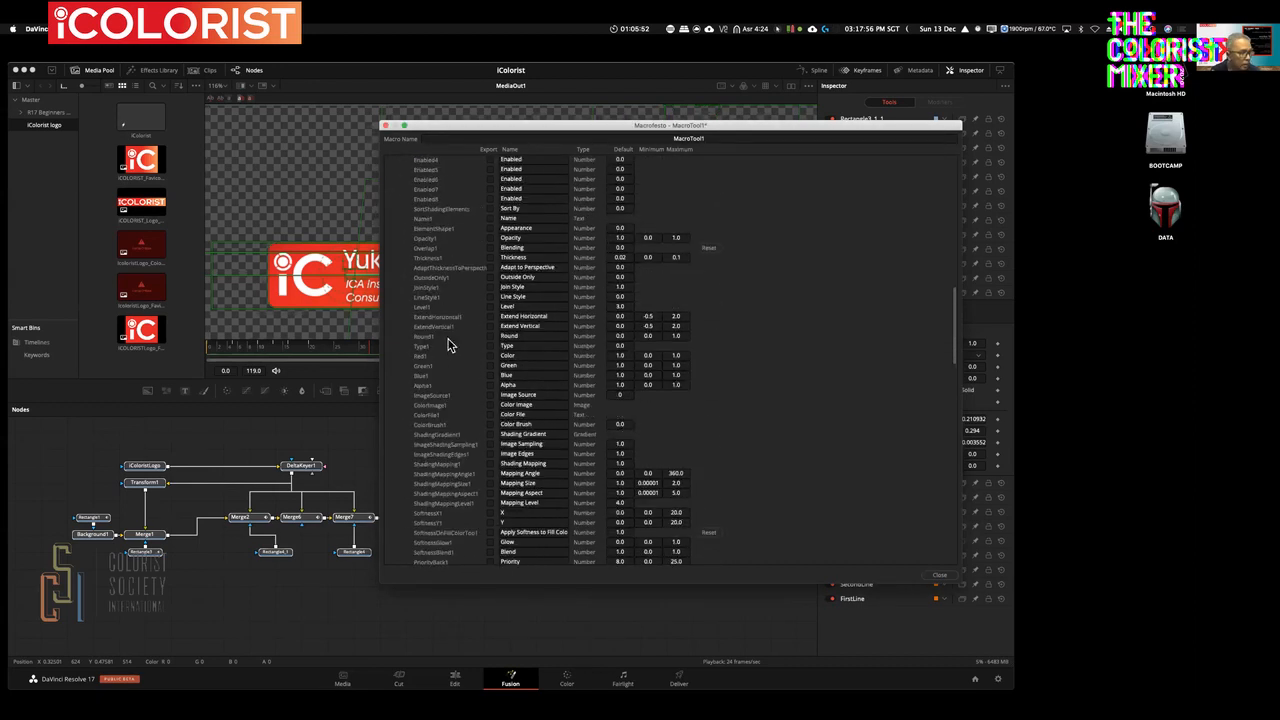
{"action": "scroll", "coordinate": [443, 328], "scroll_direction": "up", "scroll_amount": 3}
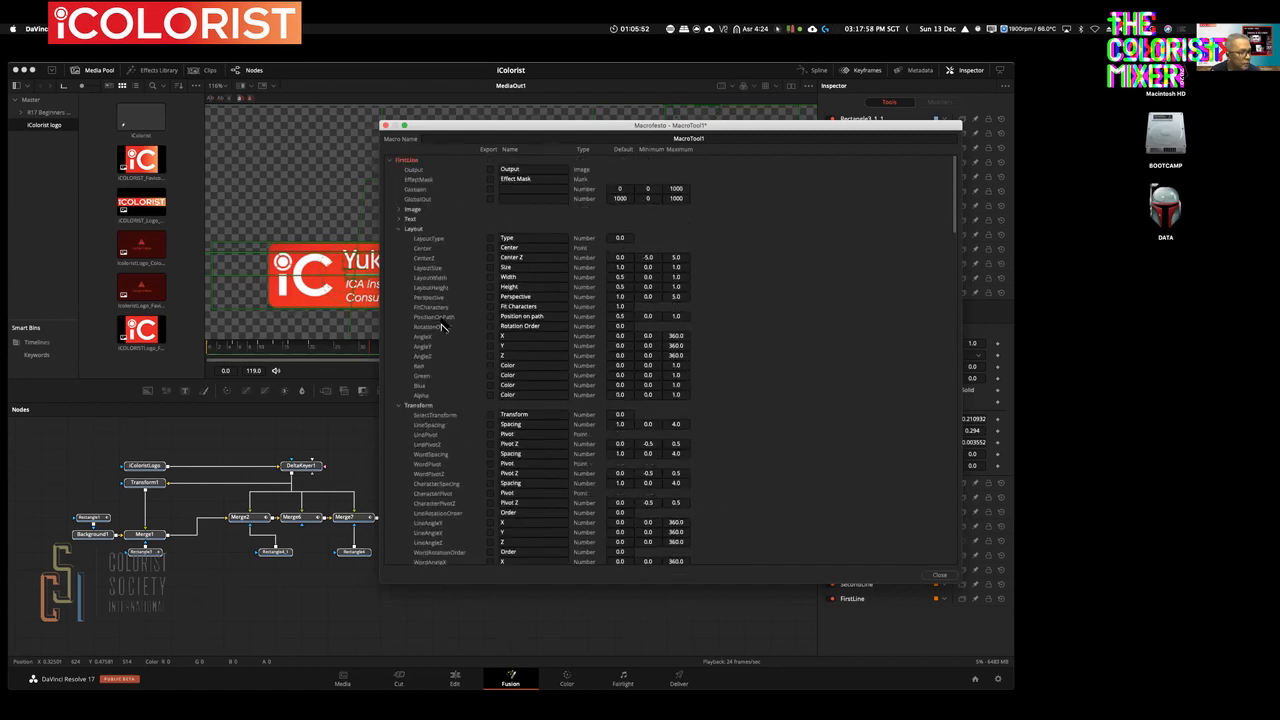
{"action": "left_click", "coordinate": [391, 162]}
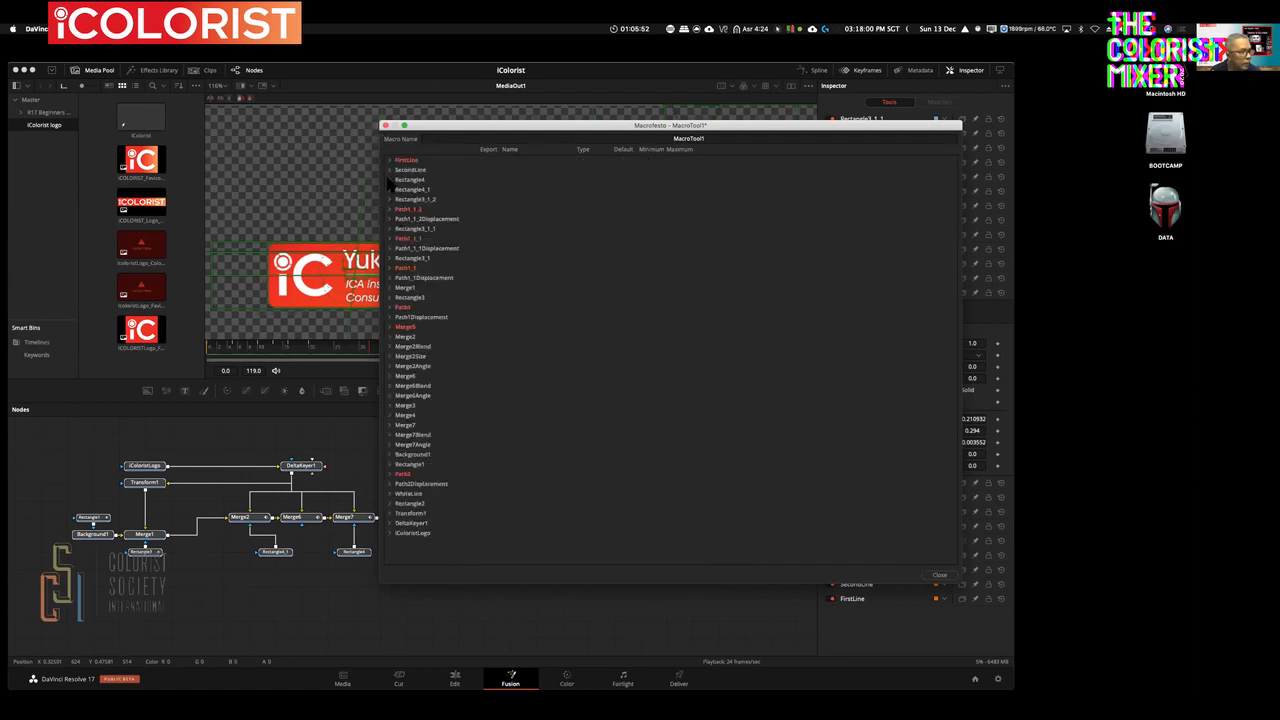
- Export SecondLine's Styled Text, Style and Size, and name the macro iColorist.com
{"action": "left_click", "coordinate": [390, 170]}
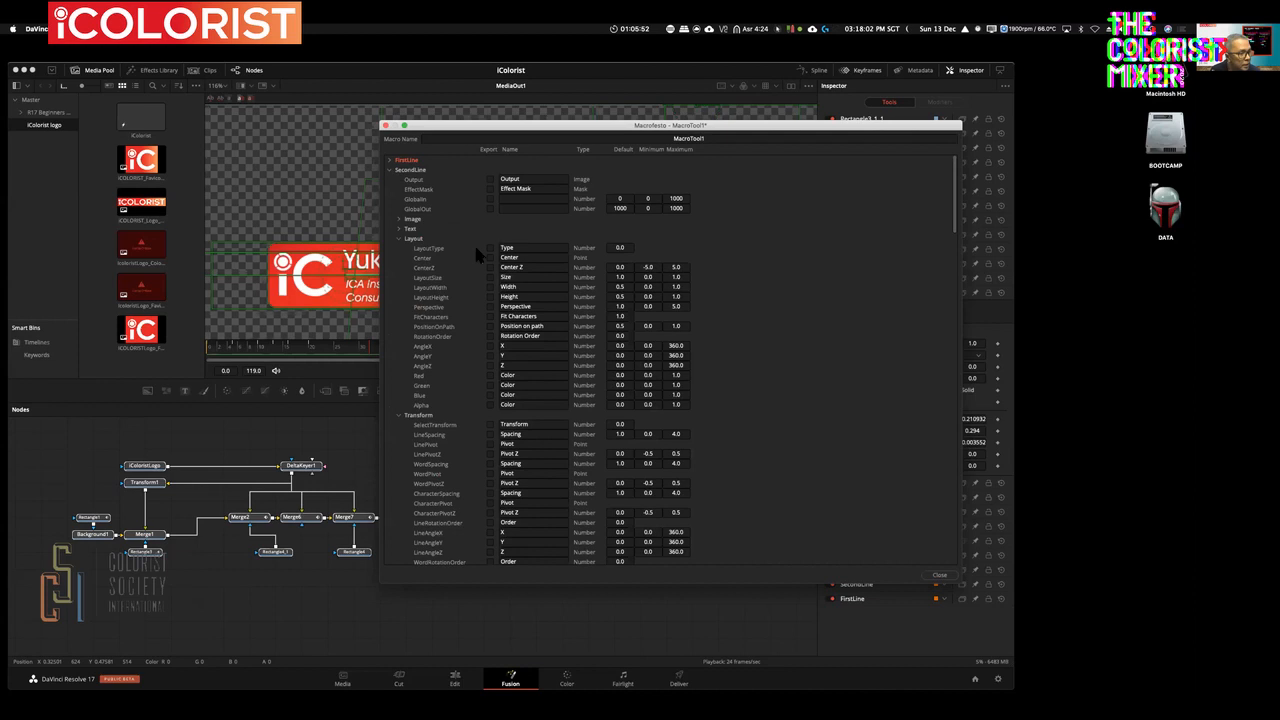
{"action": "left_click", "coordinate": [400, 229]}
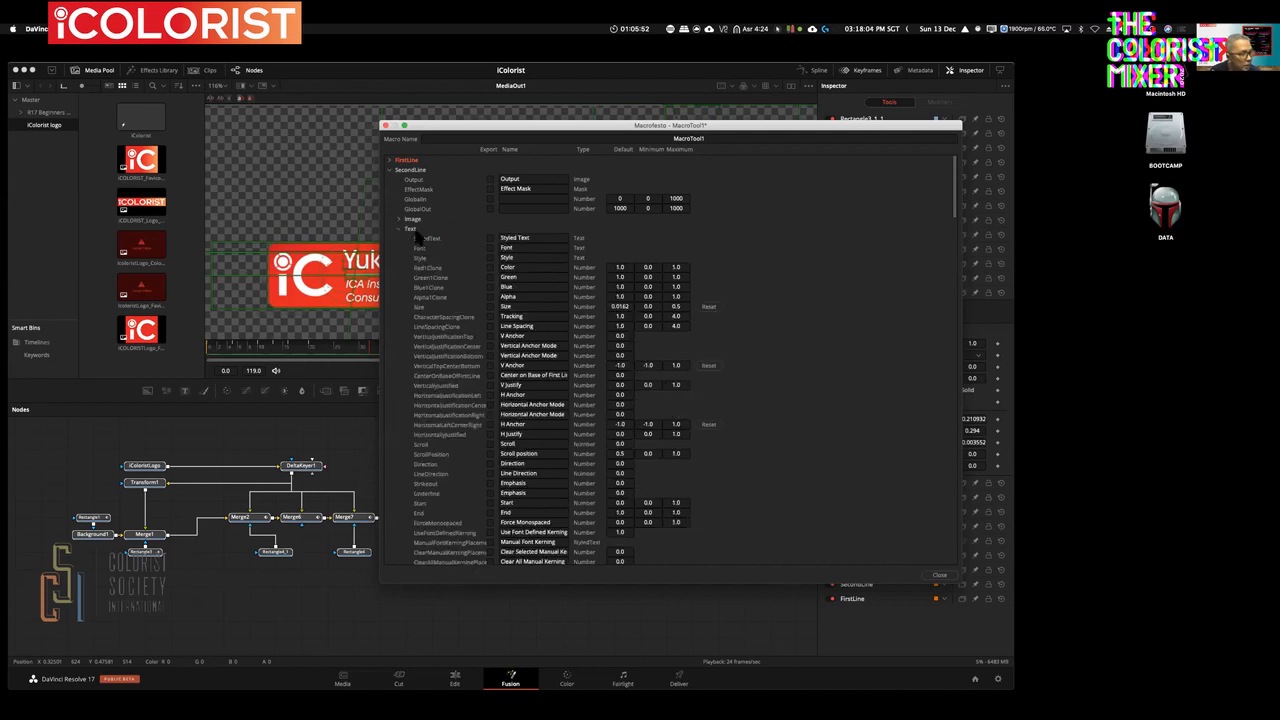
{"action": "left_click", "coordinate": [490, 238]}
{"action": "left_click", "coordinate": [490, 258]}
{"action": "left_click", "coordinate": [490, 306]}
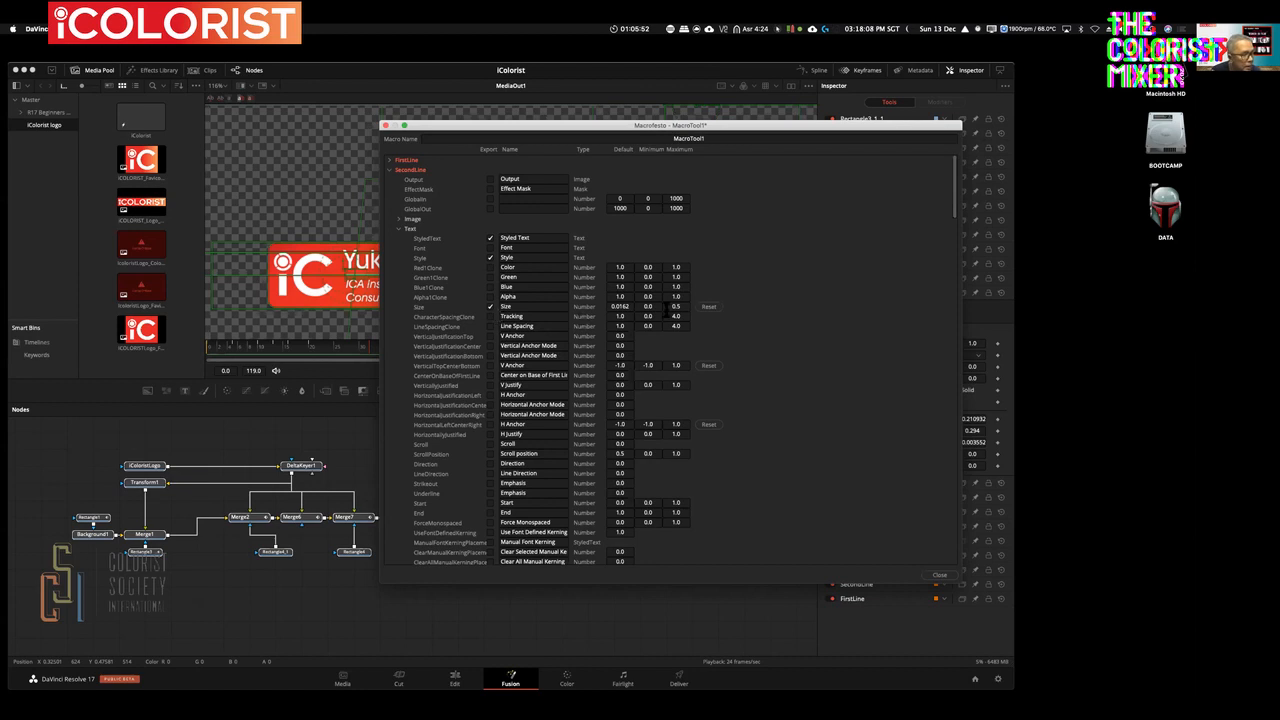
{"action": "left_click", "coordinate": [722, 139]}
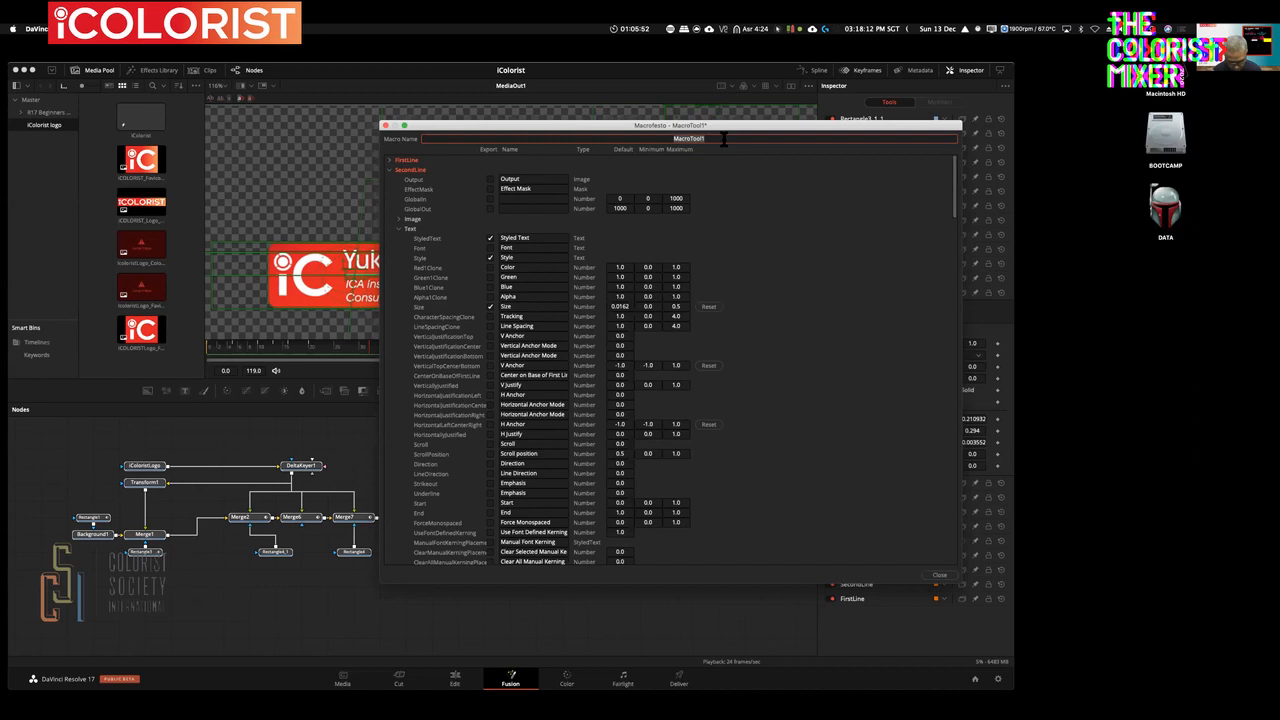
{"action": "type", "text": "i"}
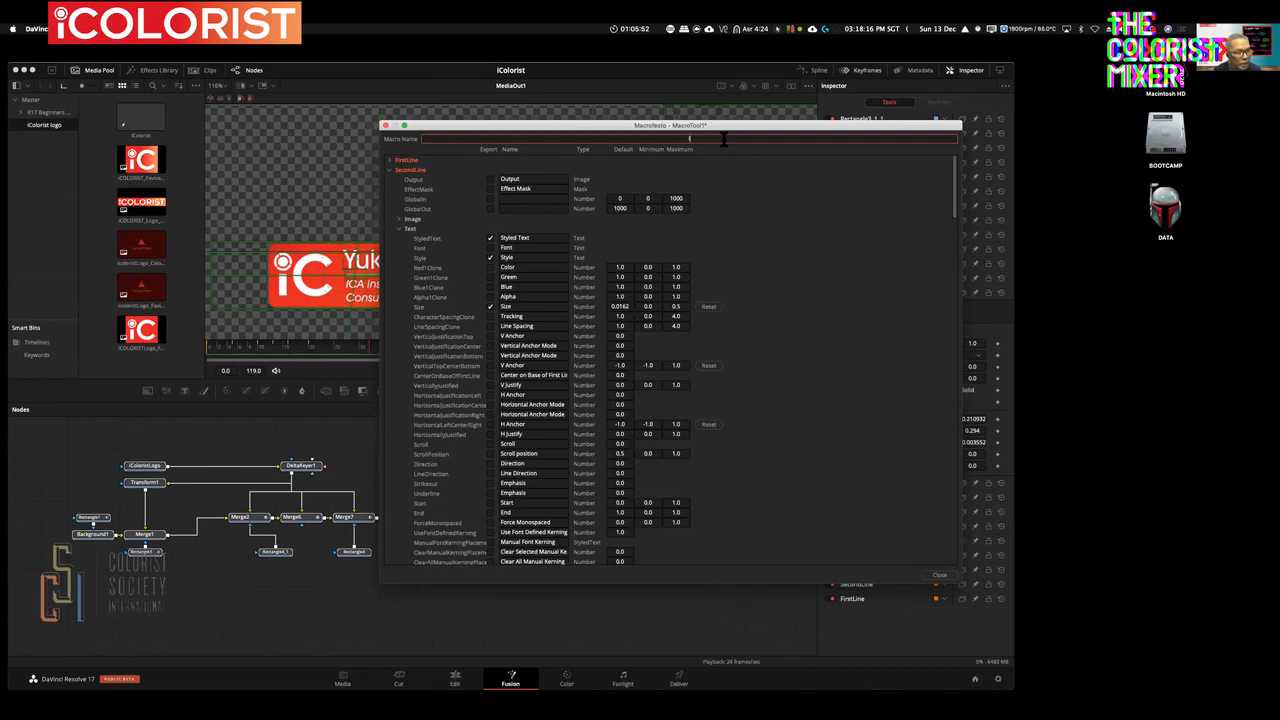
{"action": "type", "text": "Colorist.com"}
- Close the macro editor keeping changes, browse to Fusion > Templates > Edit > Titles, then dismiss the dialog
{"action": "left_click", "coordinate": [939, 577]}
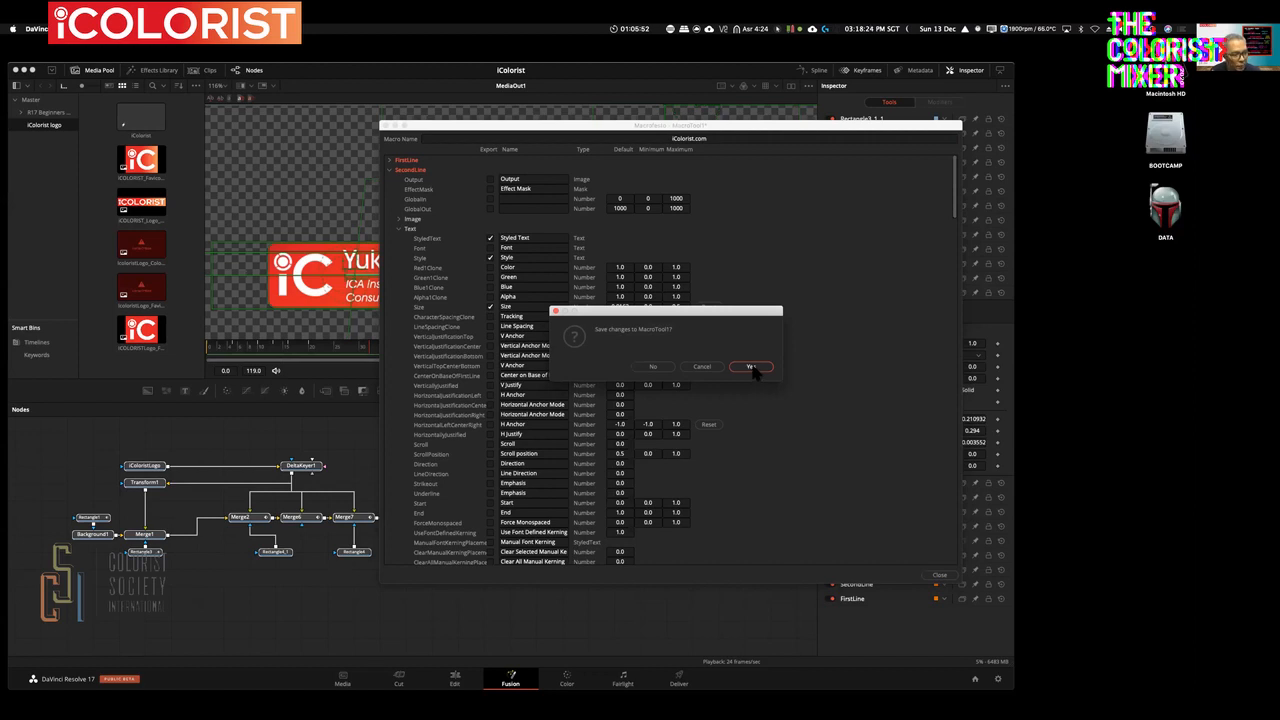
{"action": "left_click", "coordinate": [752, 368]}
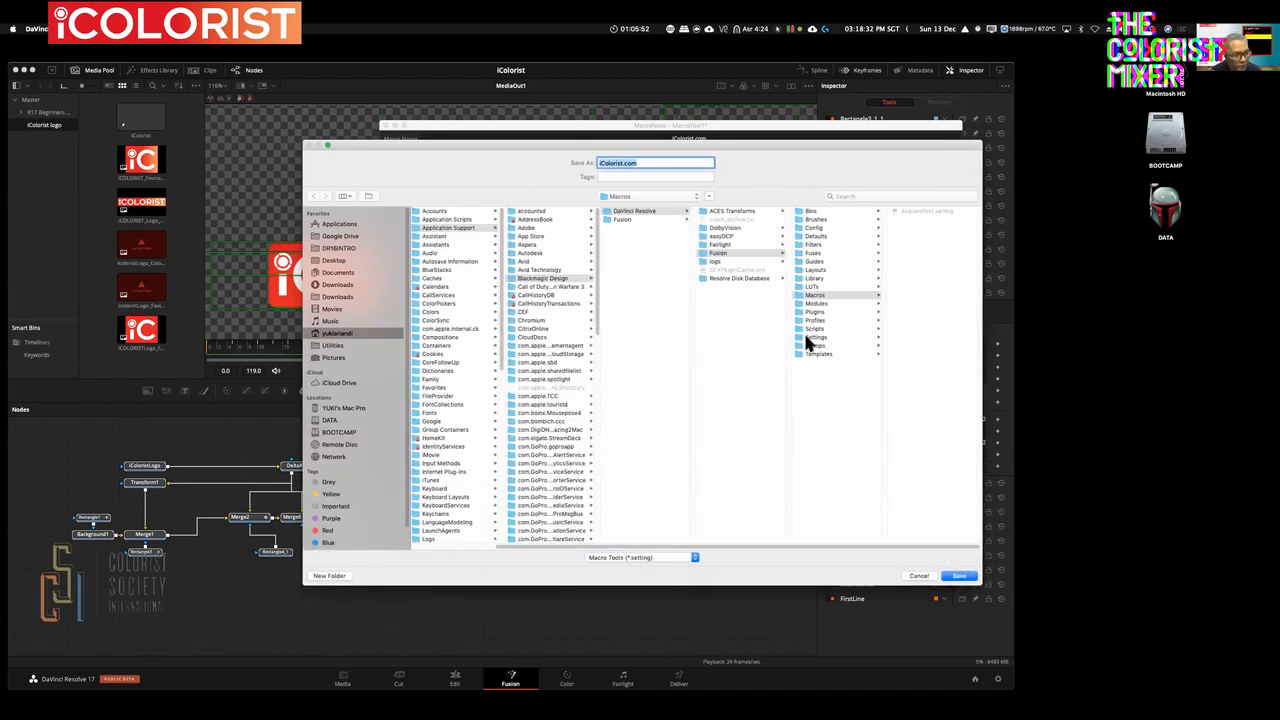
{"action": "left_click", "coordinate": [733, 254]}
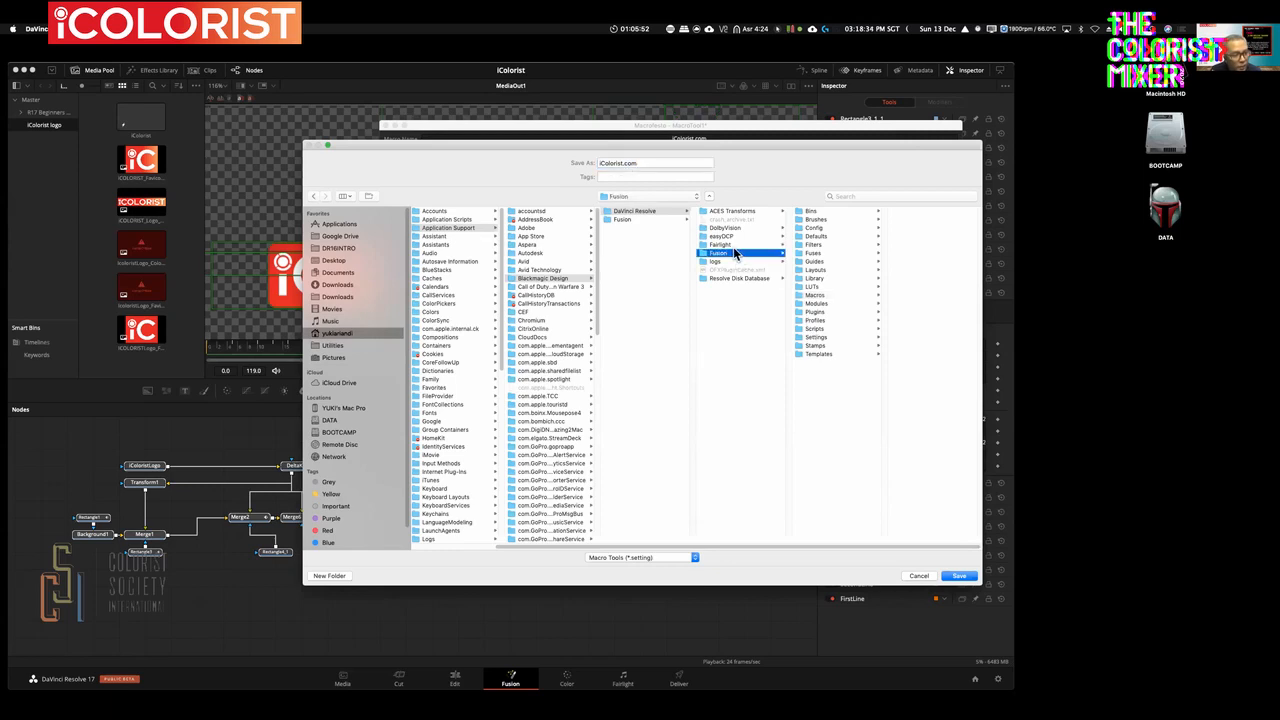
{"action": "left_click", "coordinate": [830, 355]}
{"action": "left_click", "coordinate": [911, 212]}
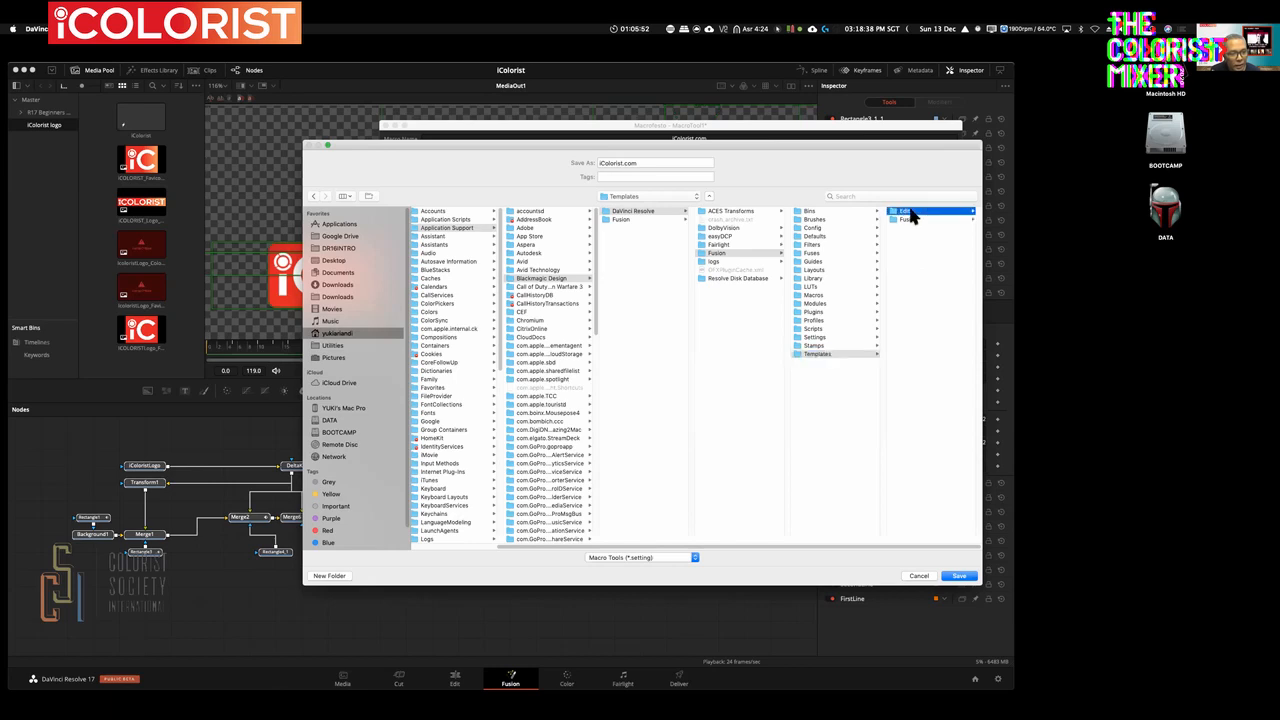
{"action": "left_click", "coordinate": [918, 228]}
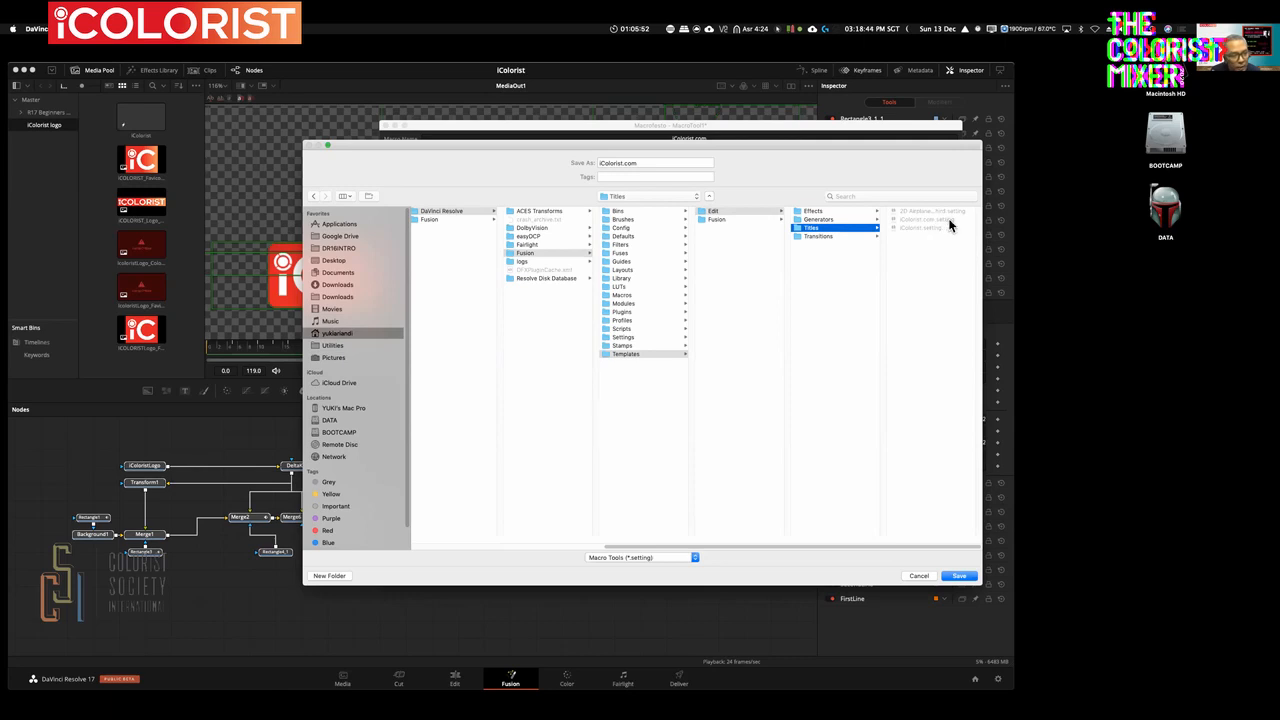
{"action": "left_click", "coordinate": [918, 578]}
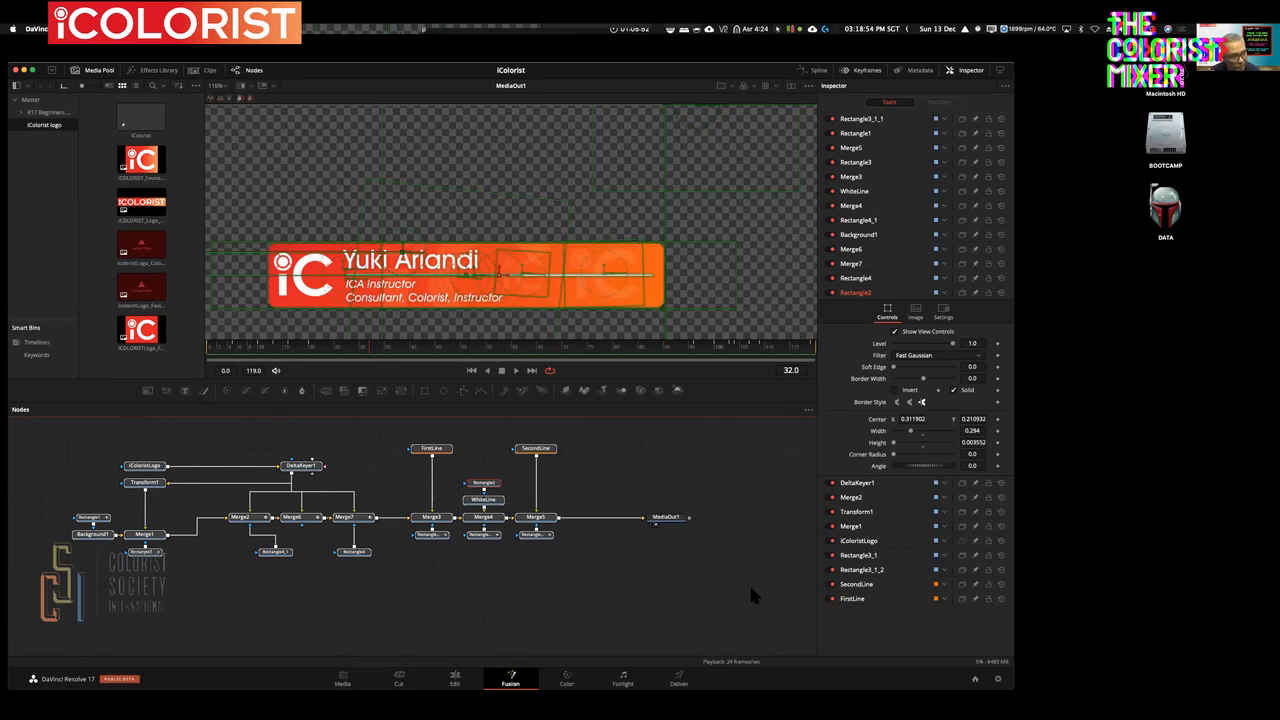
- On the Edit page, find the iColorist.com title in the Effects Library's Titles list
{"action": "left_click", "coordinate": [457, 677]}
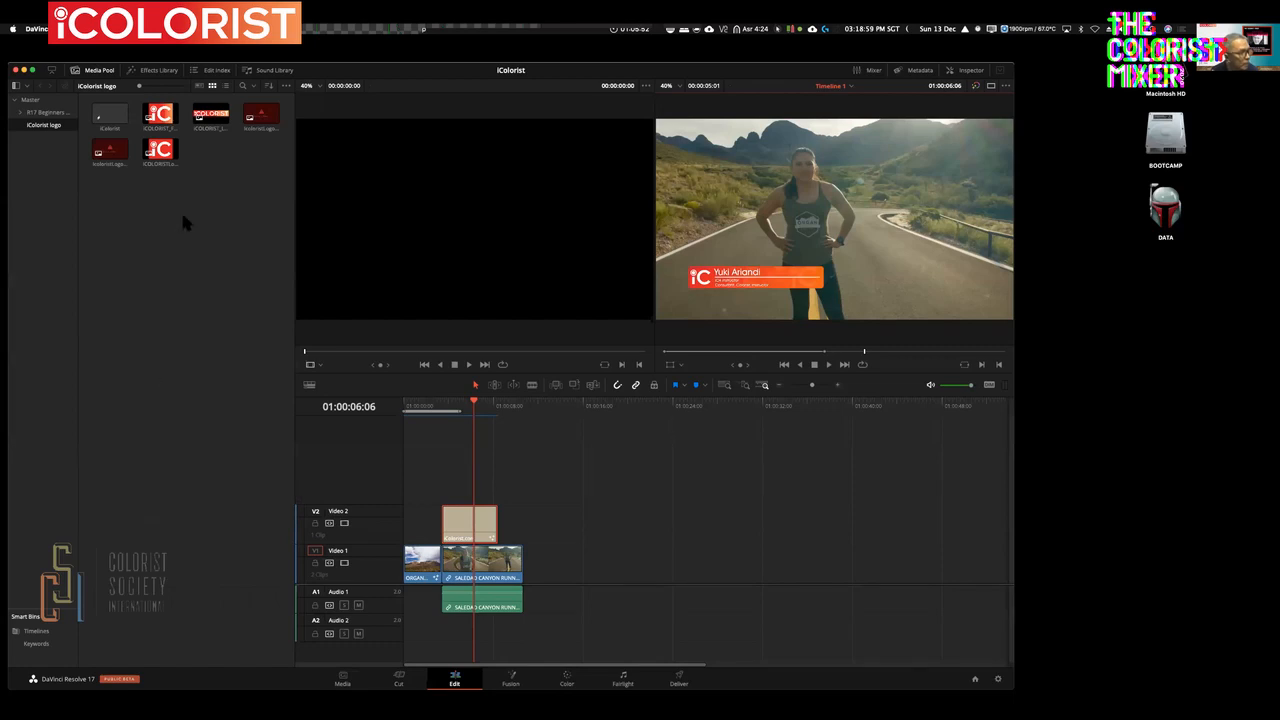
{"action": "left_click", "coordinate": [158, 70]}
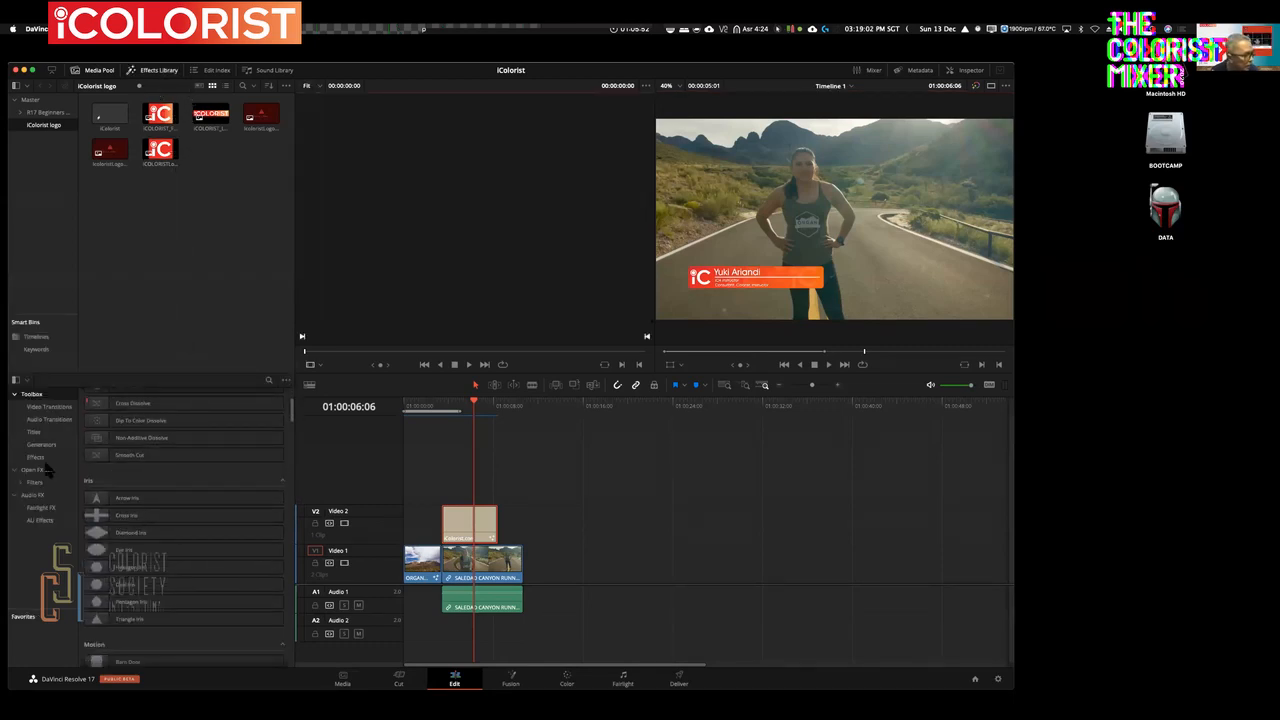
{"action": "left_click", "coordinate": [34, 432]}
{"action": "scroll", "coordinate": [190, 530], "scroll_direction": "down", "scroll_amount": 5}
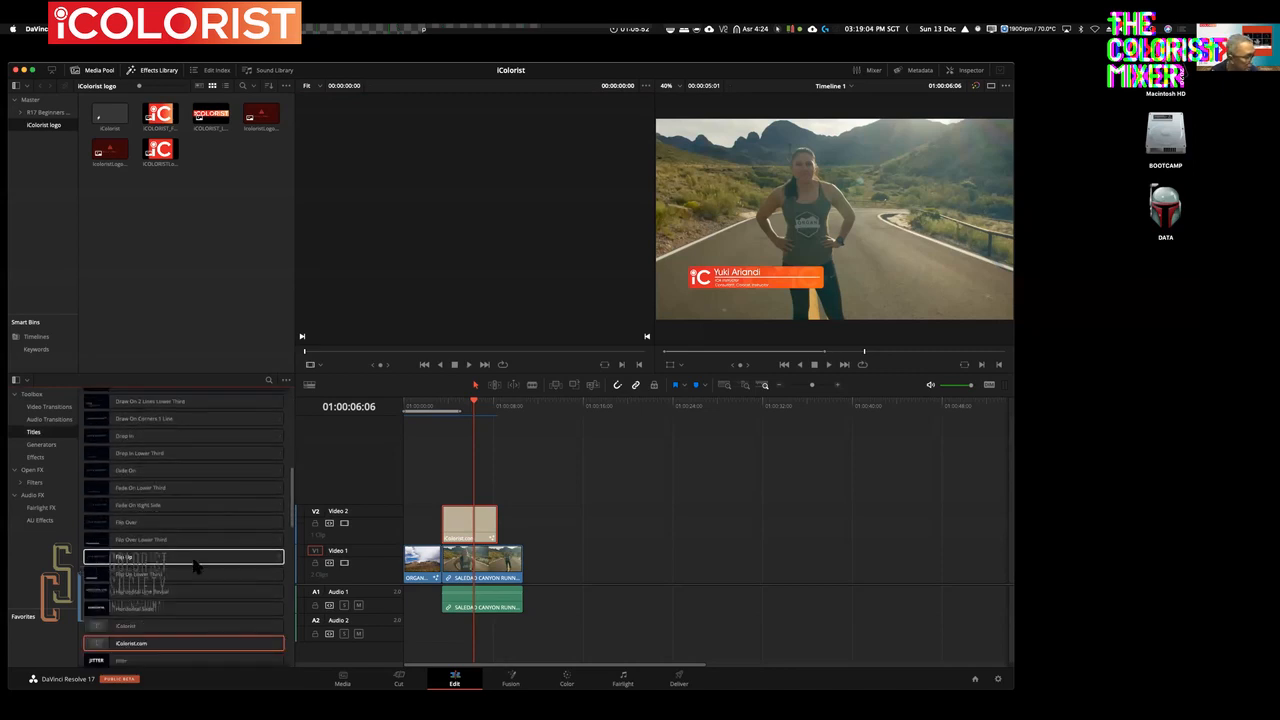
{"action": "mouse_move", "coordinate": [165, 605]}
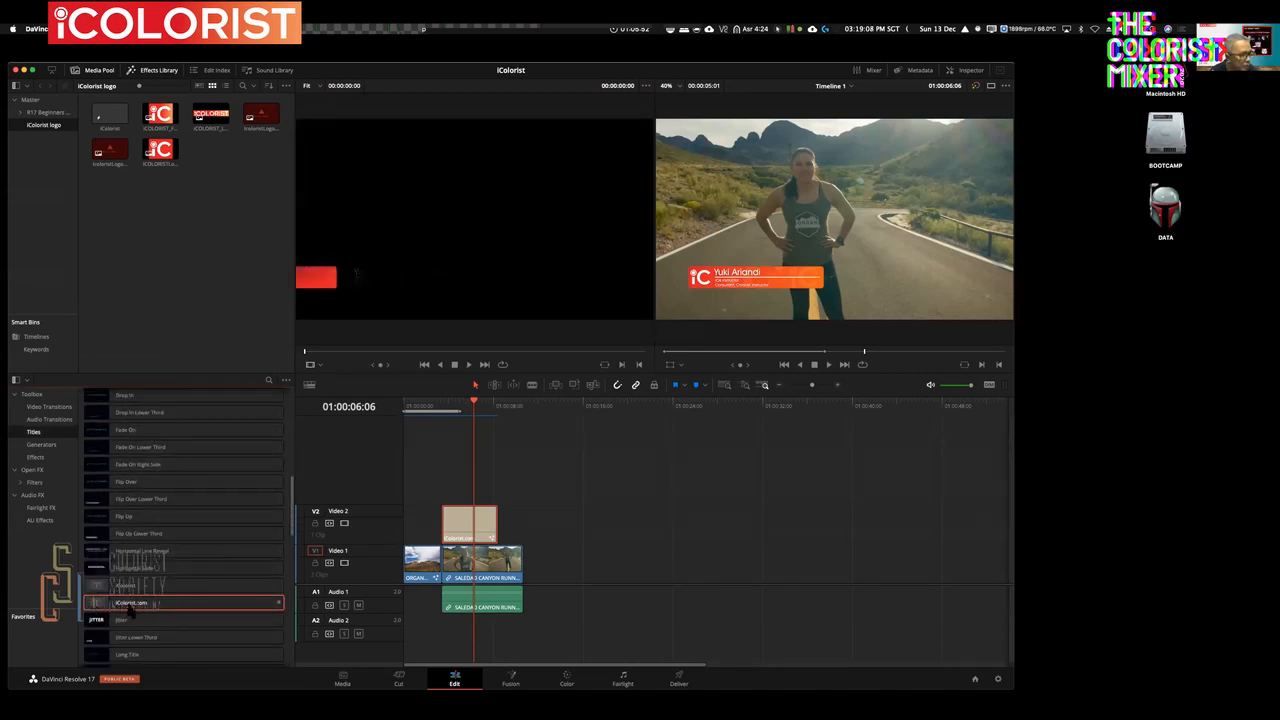
- Play the timeline from before the title to watch the lower third animate in
{"action": "left_click", "coordinate": [445, 404]}
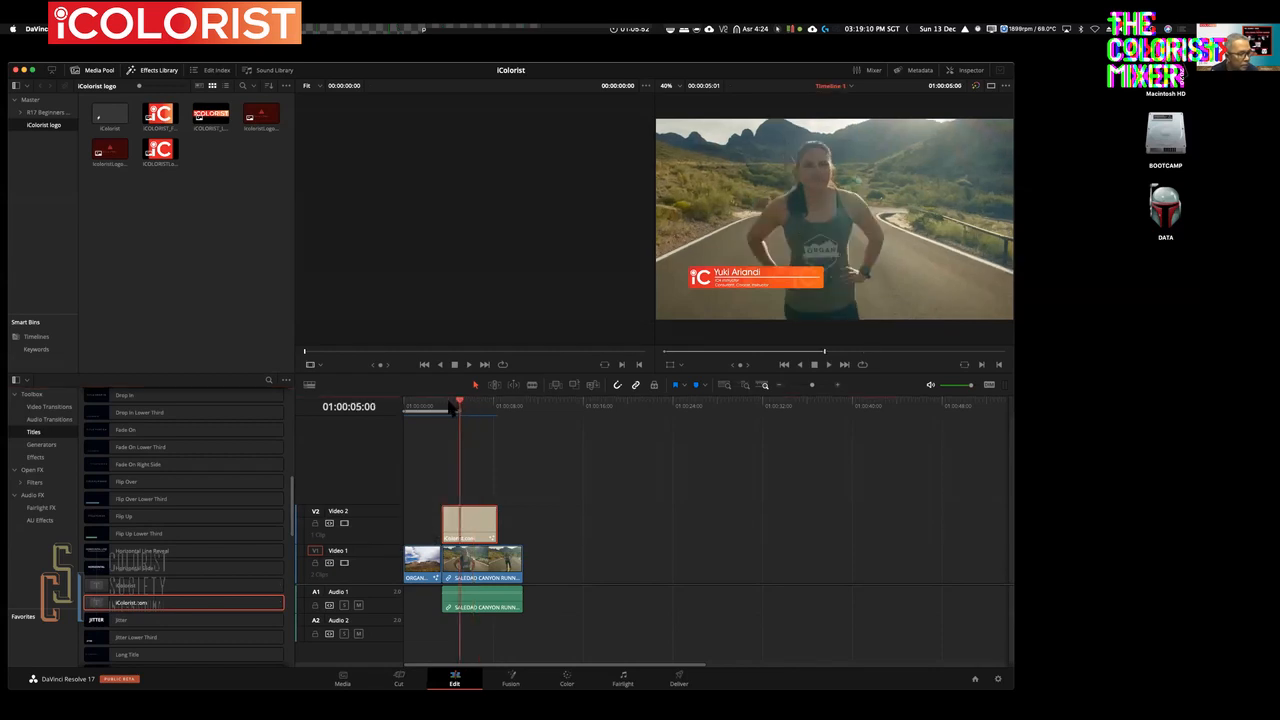
{"action": "key", "text": "space"}
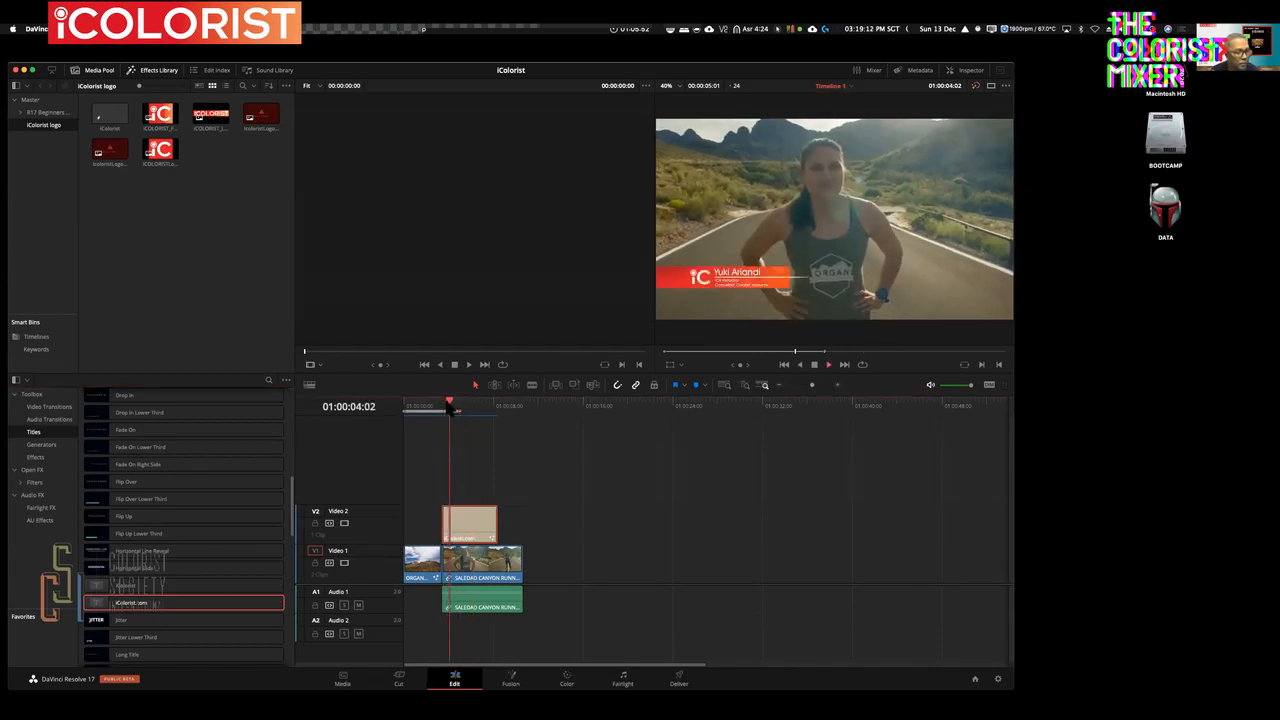
{"action": "key", "text": "space"}
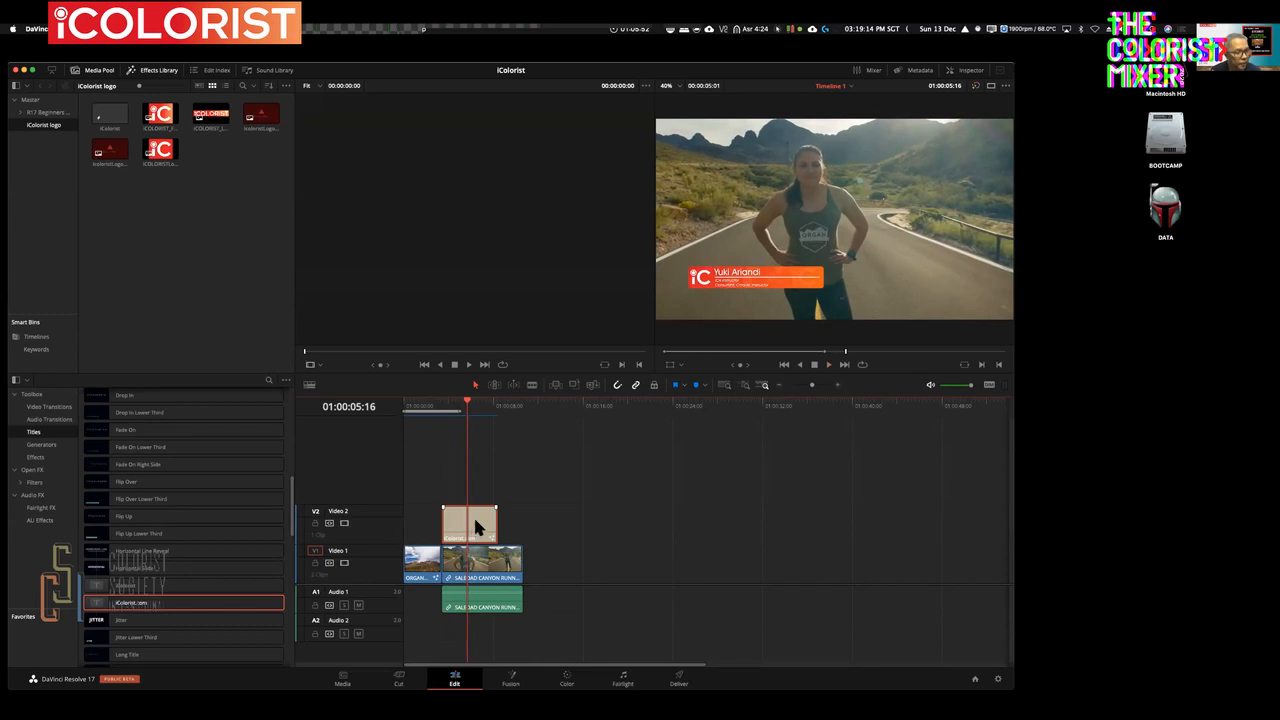
- In the Inspector, replace the title's name line with a new person's full name
{"action": "left_click", "coordinate": [968, 70]}
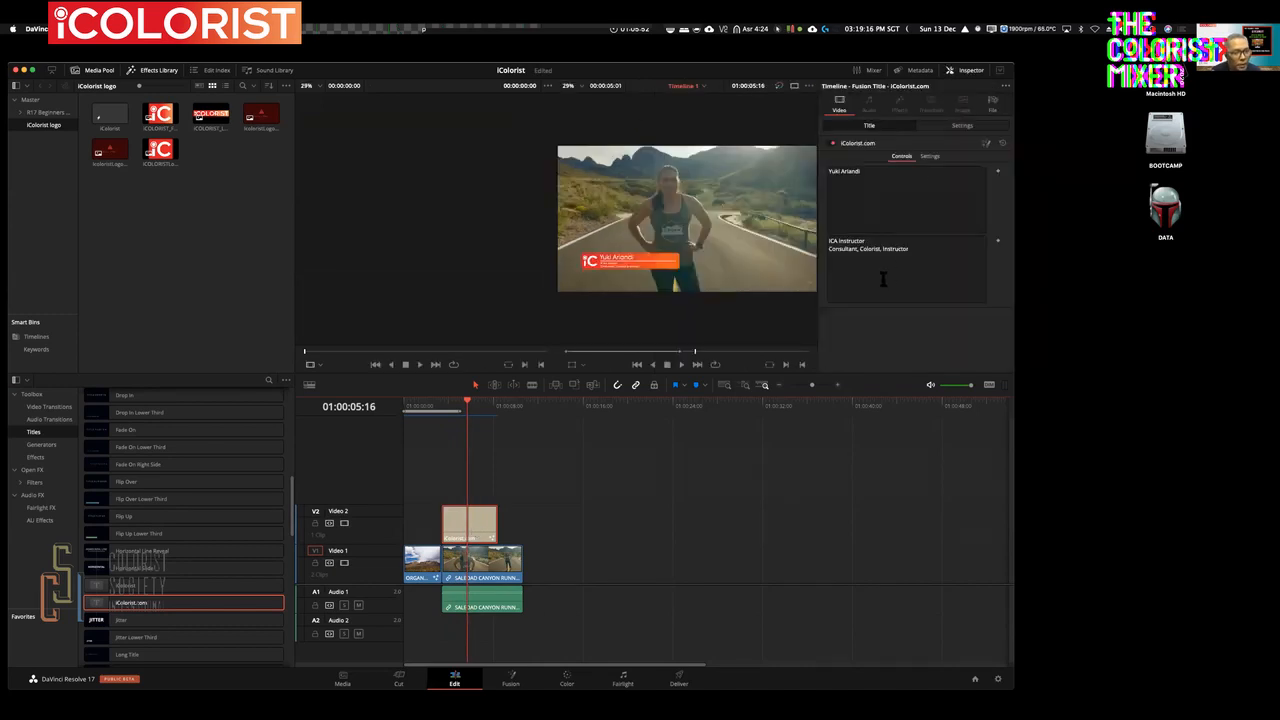
{"action": "left_click", "coordinate": [901, 171]}
{"action": "triple_click", "coordinate": [888, 176]}
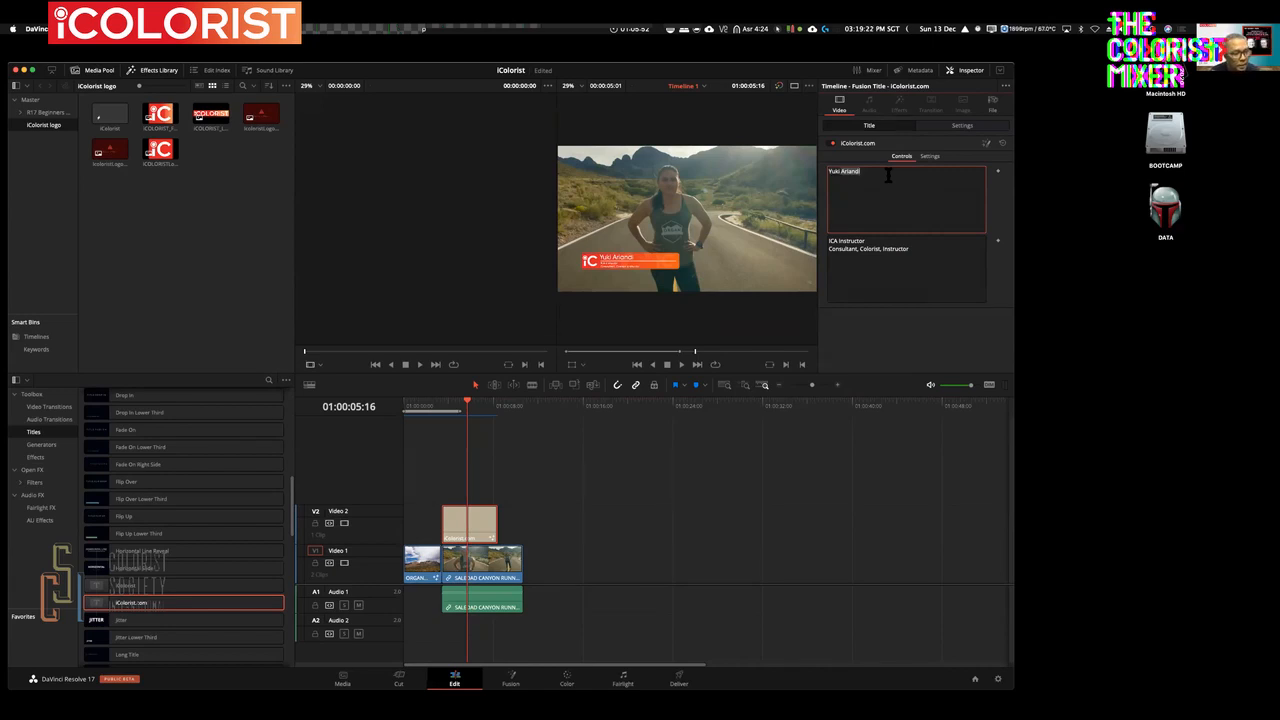
{"action": "type", "text": "Bia"}
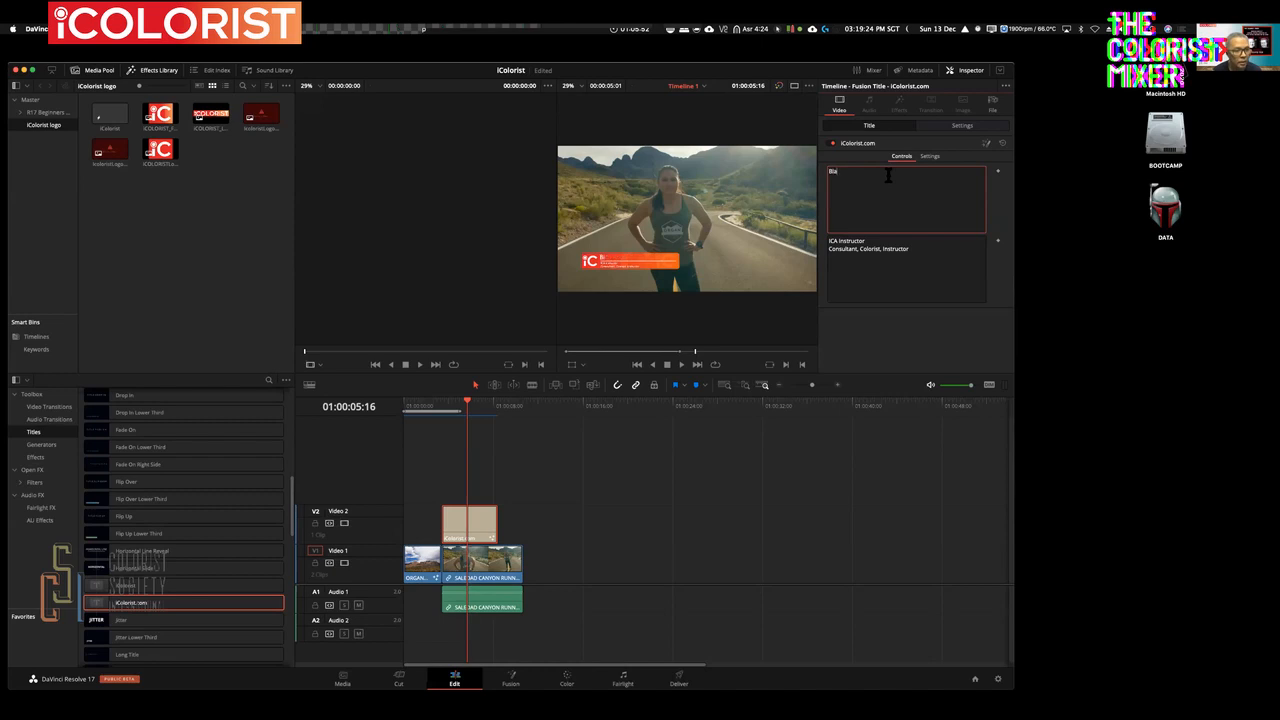
{"action": "type", "text": "ke Jones"}
{"action": "left_click", "coordinate": [897, 249]}
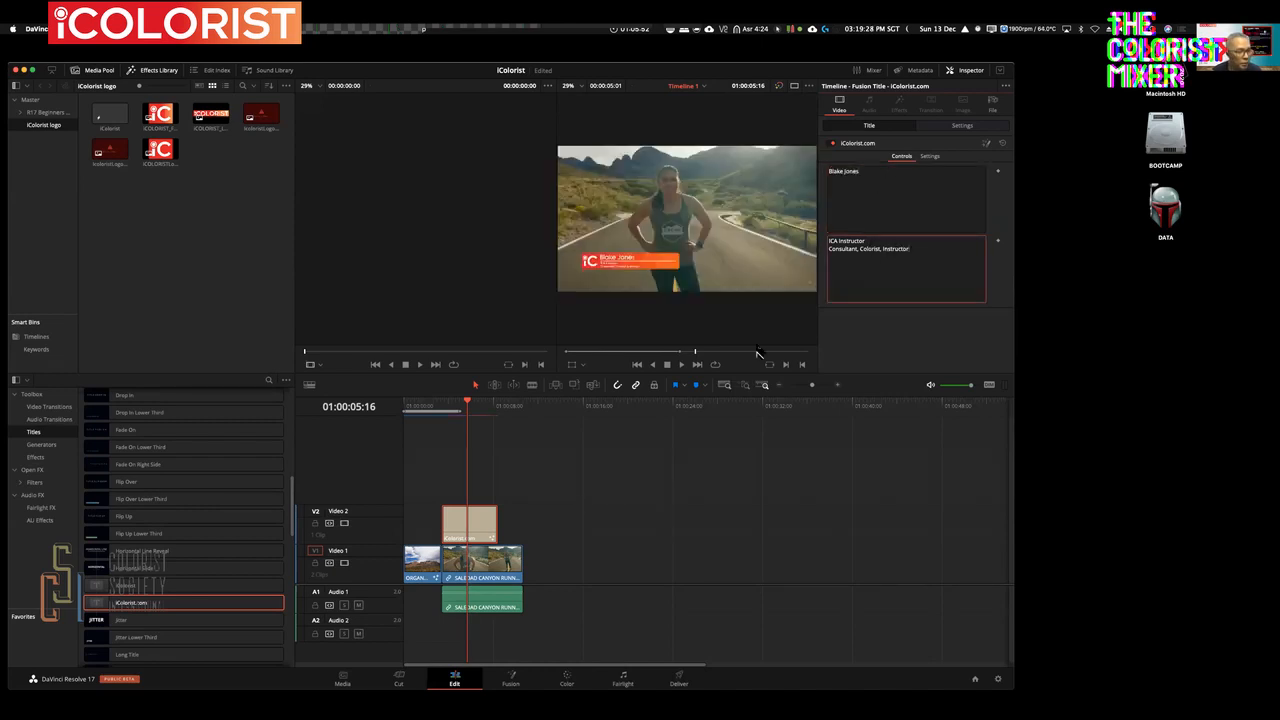
- Play back the timeline from just before the title to preview the new name
{"action": "left_click", "coordinate": [590, 497]}
{"action": "left_click", "coordinate": [435, 406]}
{"action": "key", "text": "space"}
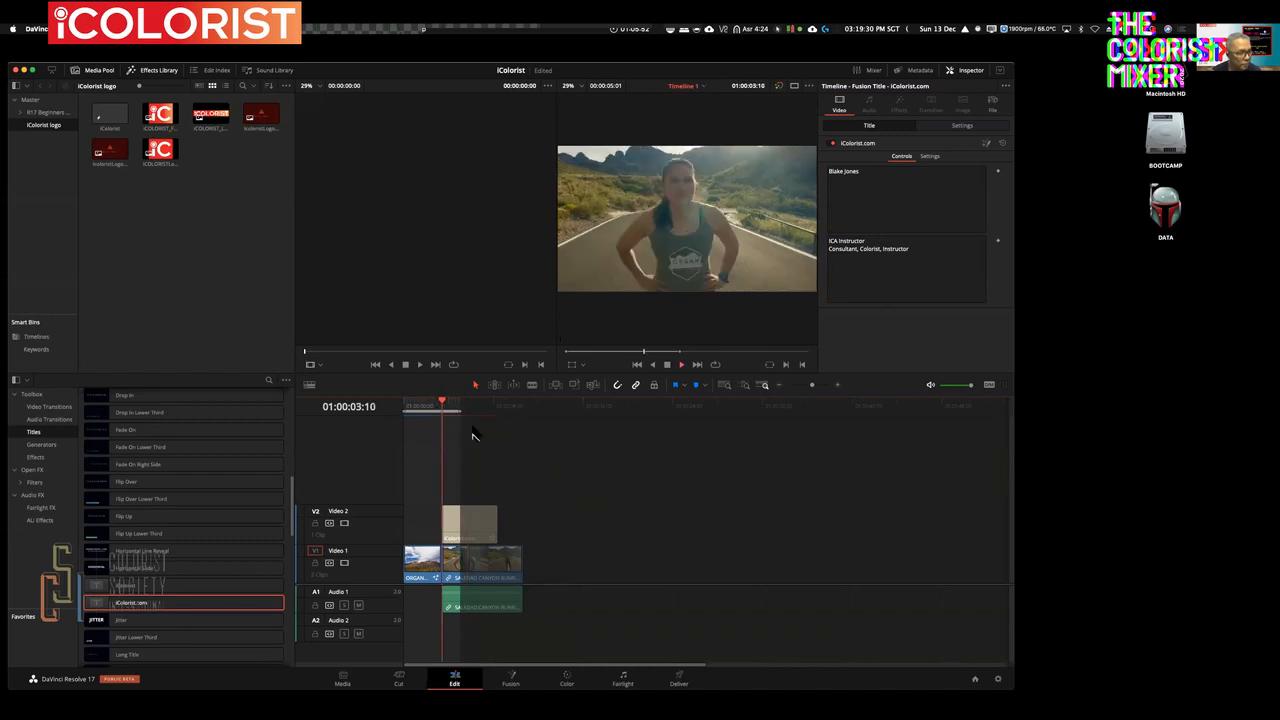
{"action": "left_click_drag", "start_coordinate": [464, 410], "coordinate": [450, 410]}
{"action": "key", "text": "space"}
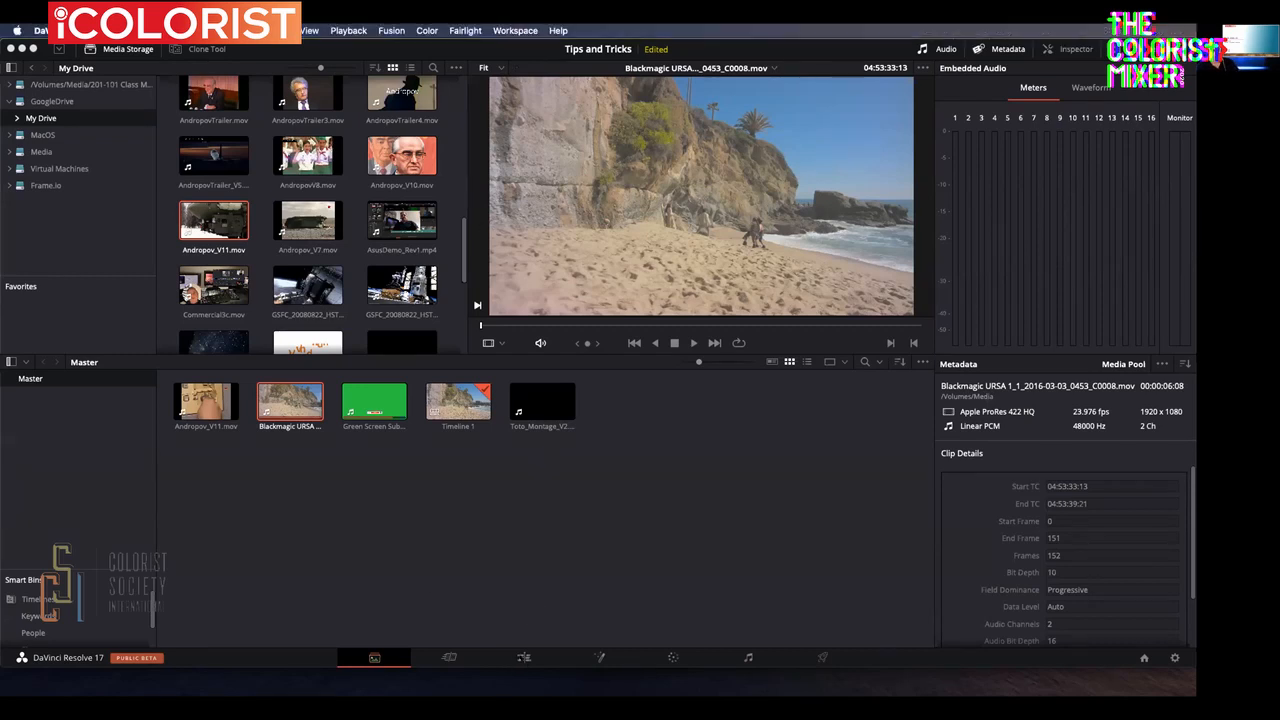
- On the Edit page, play the beach clip and preview the Green Screen clip
{"action": "left_click", "coordinate": [524, 657]}
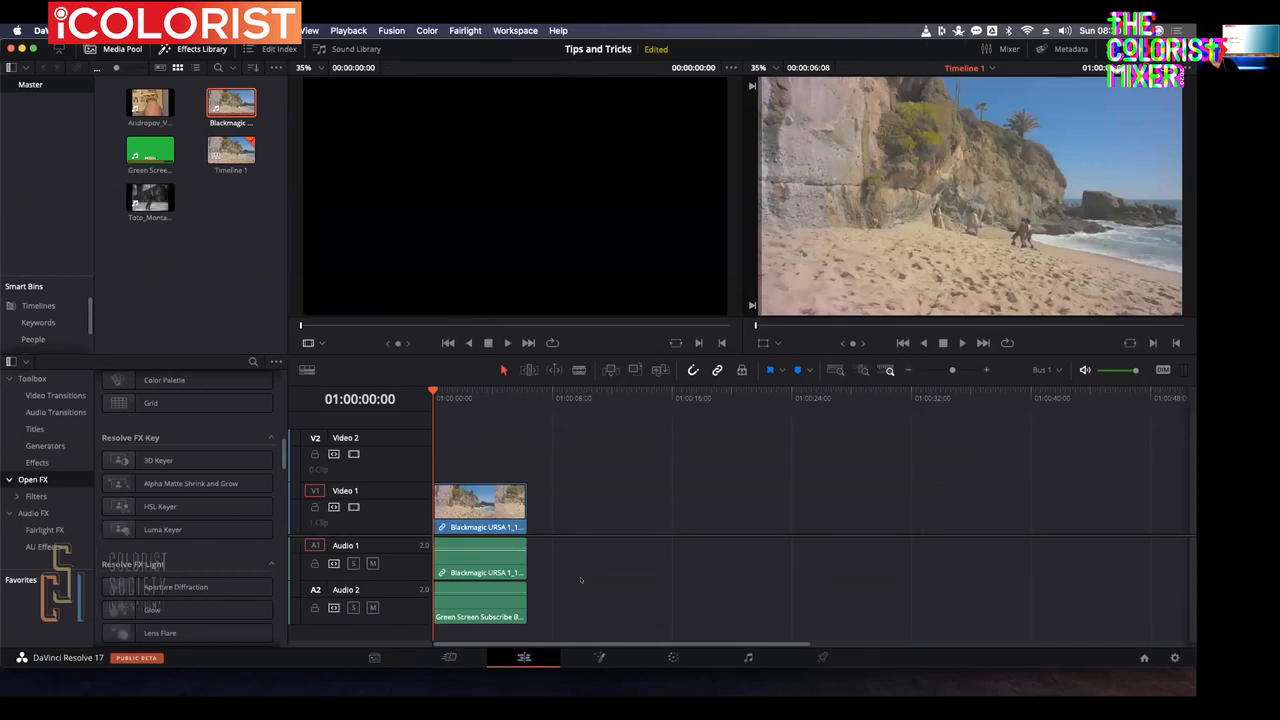
{"action": "key", "text": "space"}
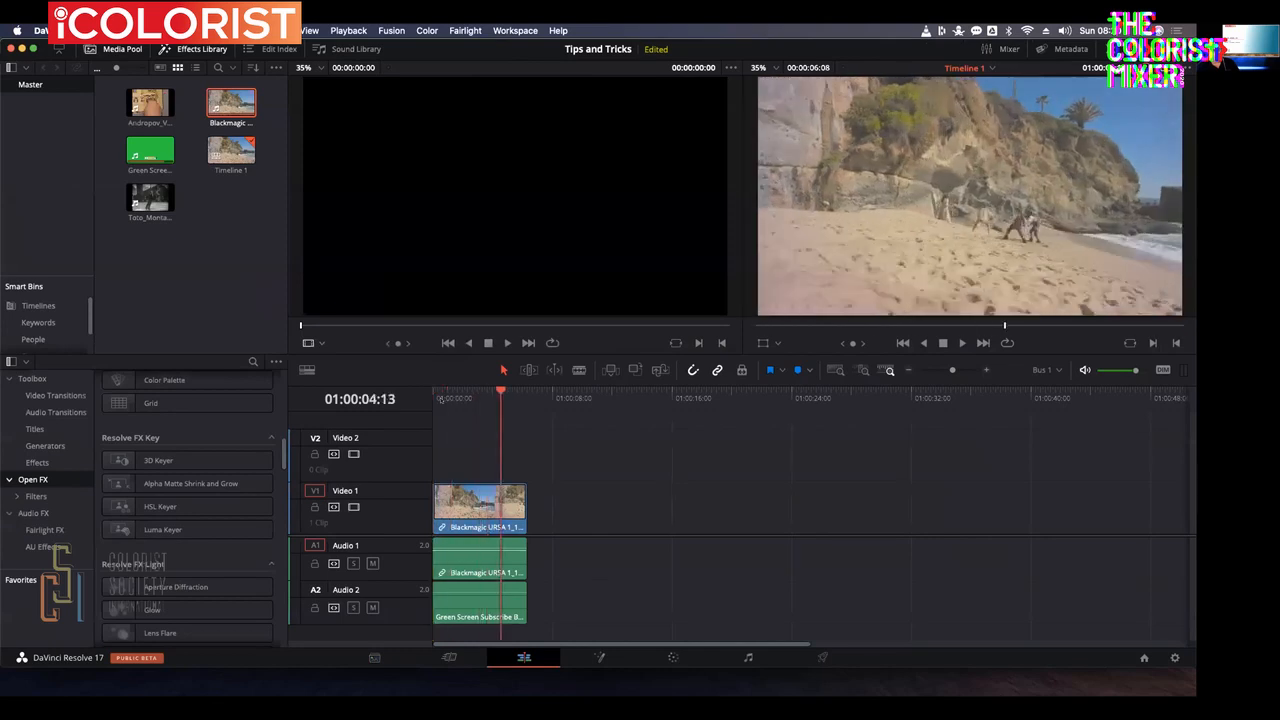
{"action": "left_click_drag", "start_coordinate": [456, 399], "coordinate": [458, 399]}
{"action": "double_click", "coordinate": [150, 157]}
{"action": "key", "text": "space"}
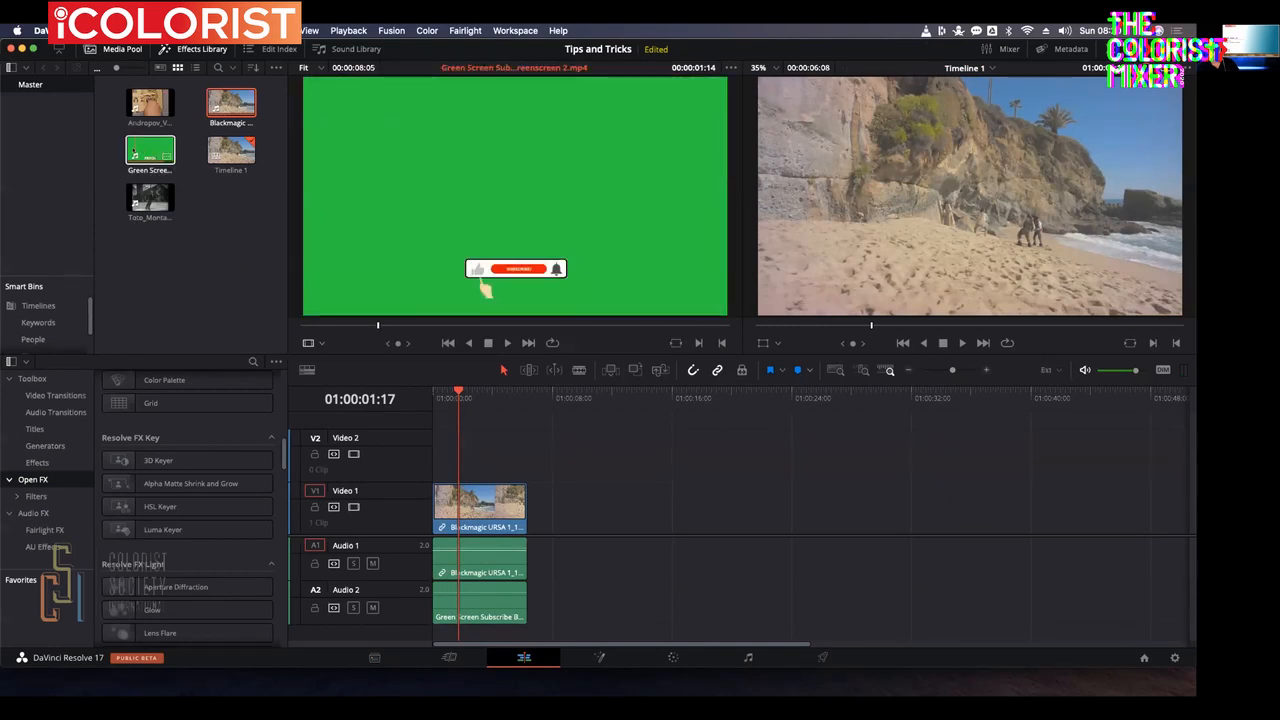
- Place the Green Screen clip on Video 2 at the start, trimmed to the beach clip's length
{"action": "left_click", "coordinate": [136, 148]}
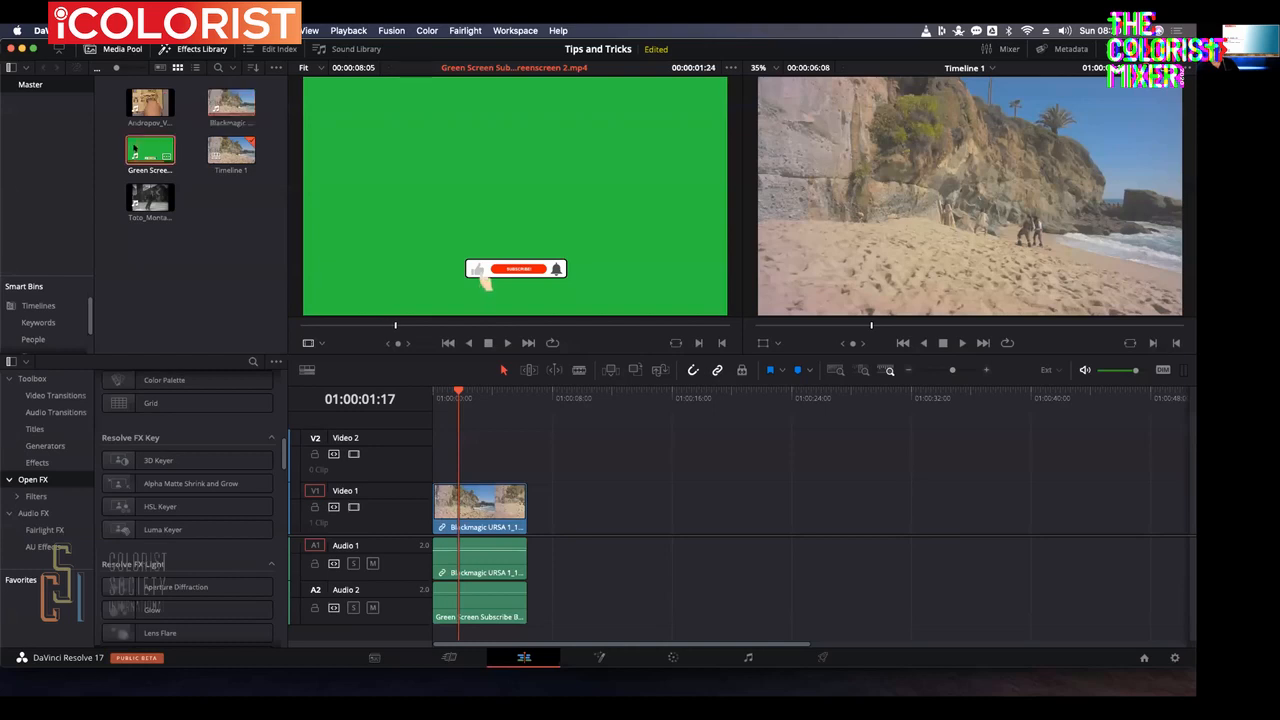
{"action": "left_click_drag", "start_coordinate": [136, 150], "coordinate": [437, 470]}
{"action": "left_click_drag", "start_coordinate": [546, 441], "coordinate": [527, 441]}
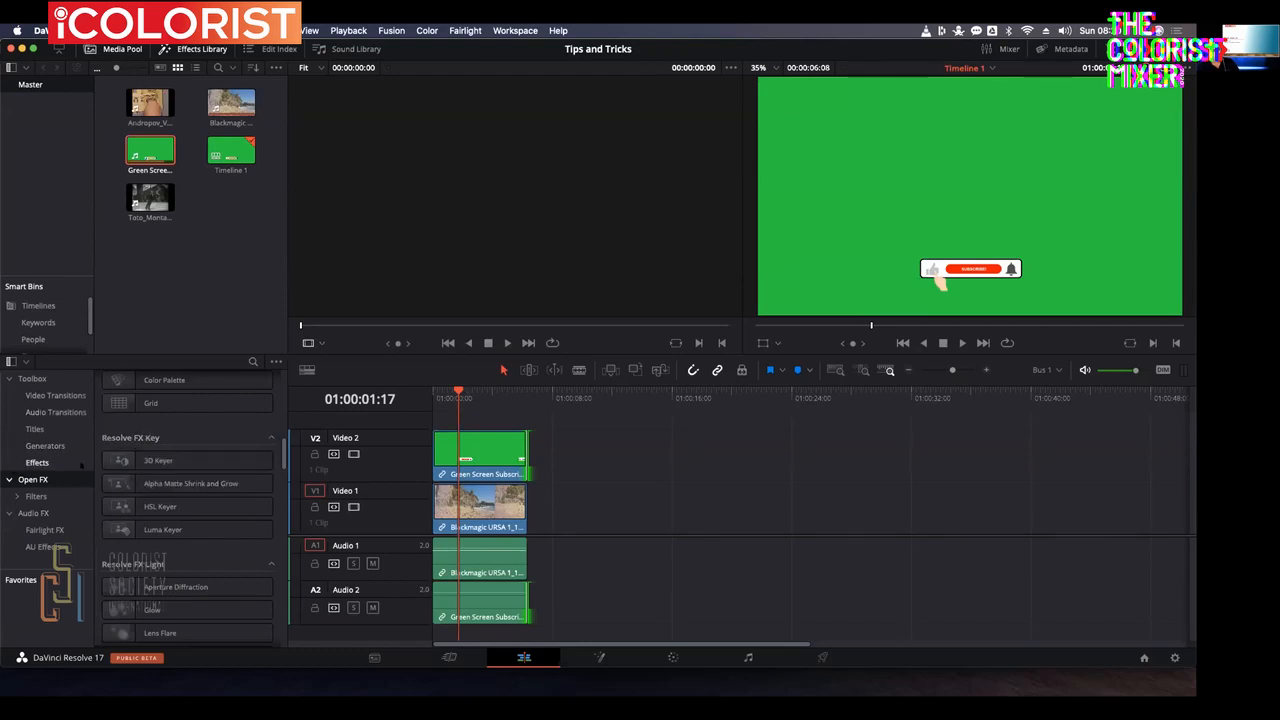
- Apply the 3D Keyer Open FX effect to the green screen clip on V2
{"action": "left_click", "coordinate": [150, 460]}
{"action": "left_click_drag", "start_coordinate": [150, 460], "coordinate": [462, 457]}
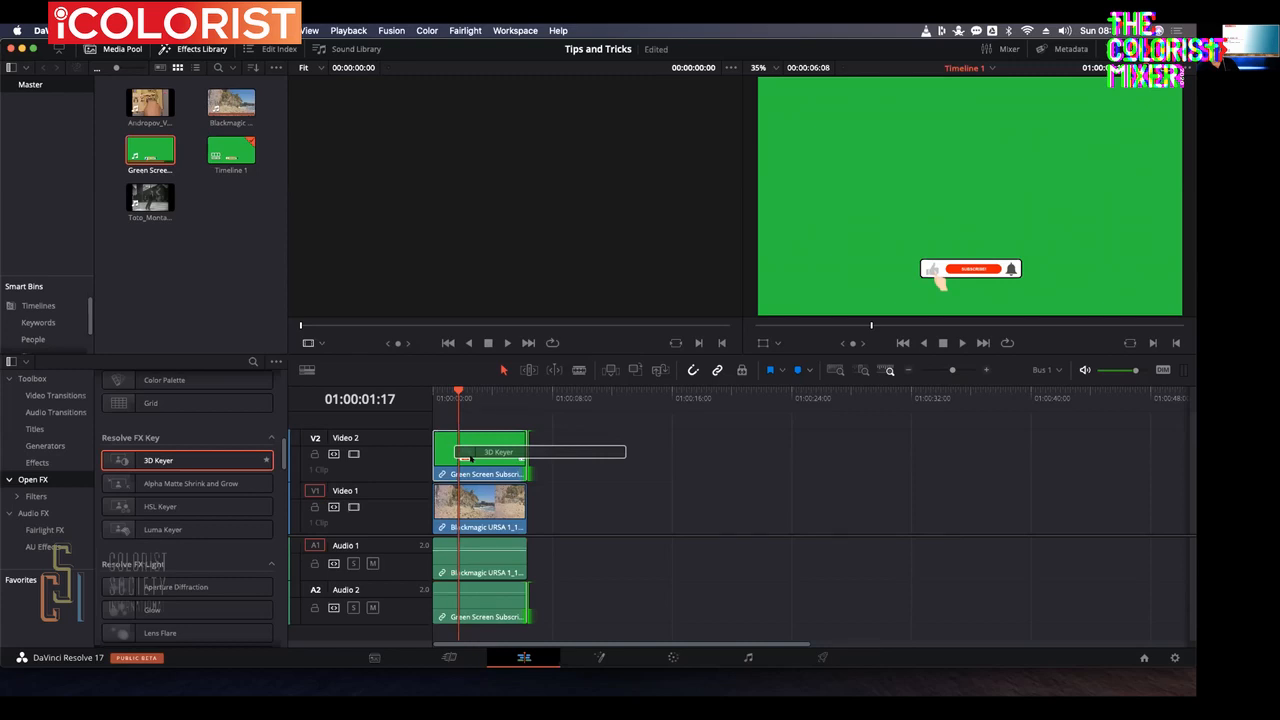
{"action": "left_click_drag", "start_coordinate": [470, 457], "coordinate": [470, 458]}
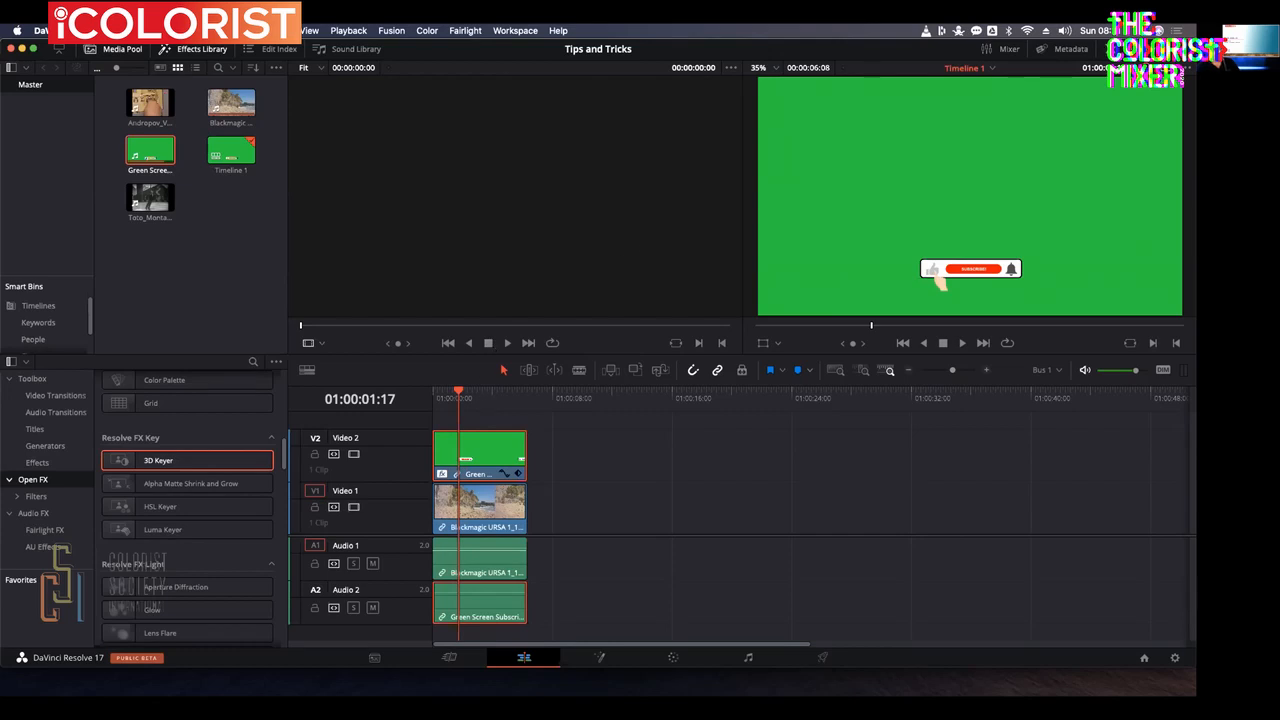
- Show the 3D Keyer settings, set the viewer to Open FX Overlay, and sample the green
{"action": "left_click", "coordinate": [1140, 49]}
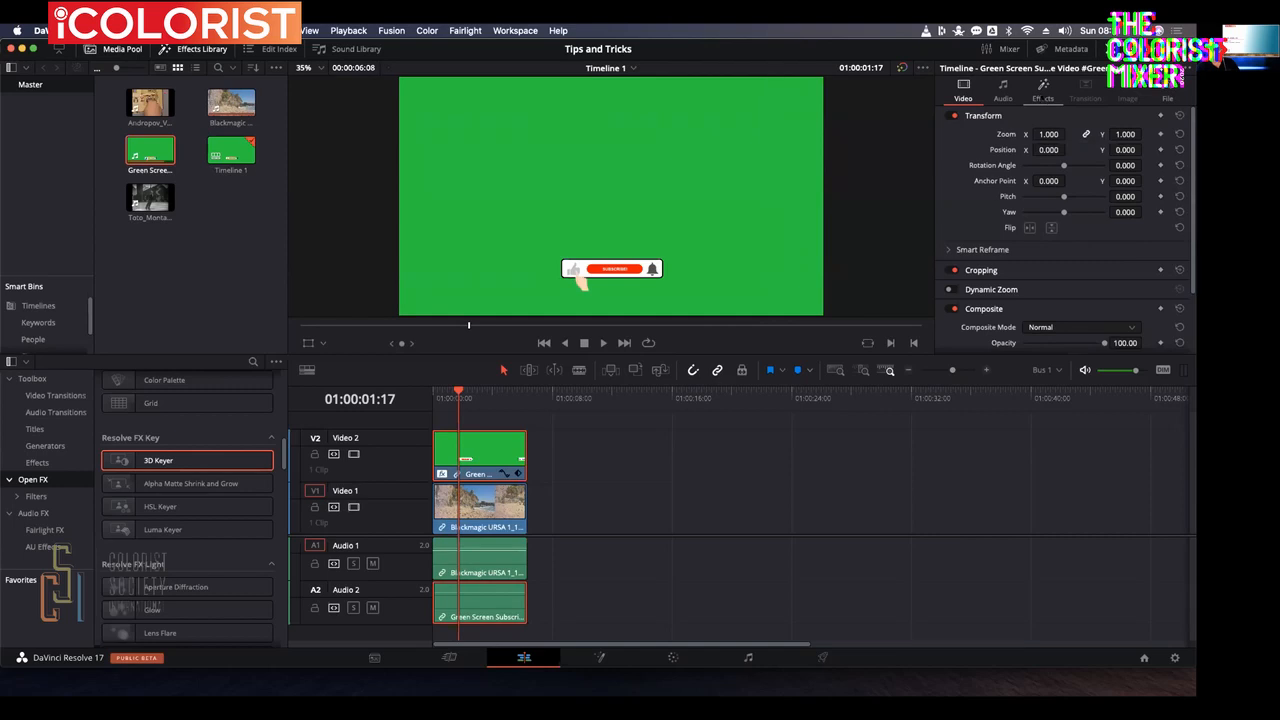
{"action": "left_click", "coordinate": [1042, 90]}
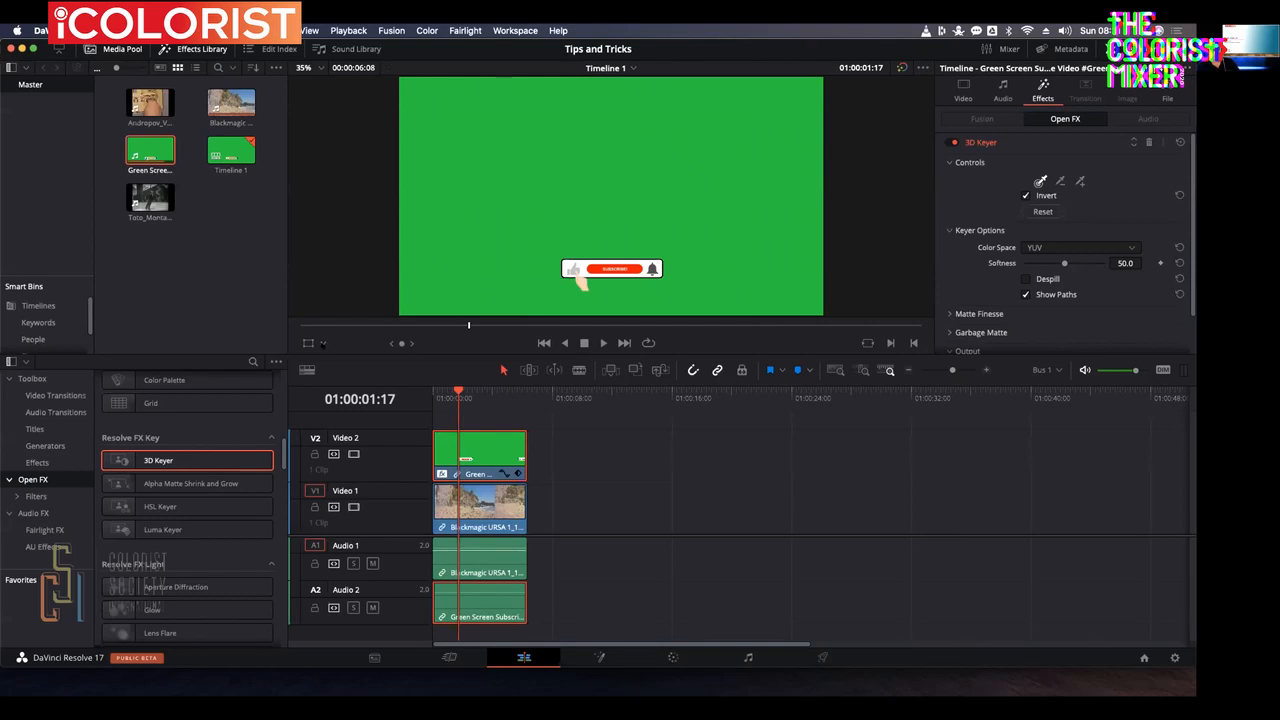
{"action": "left_click", "coordinate": [308, 343]}
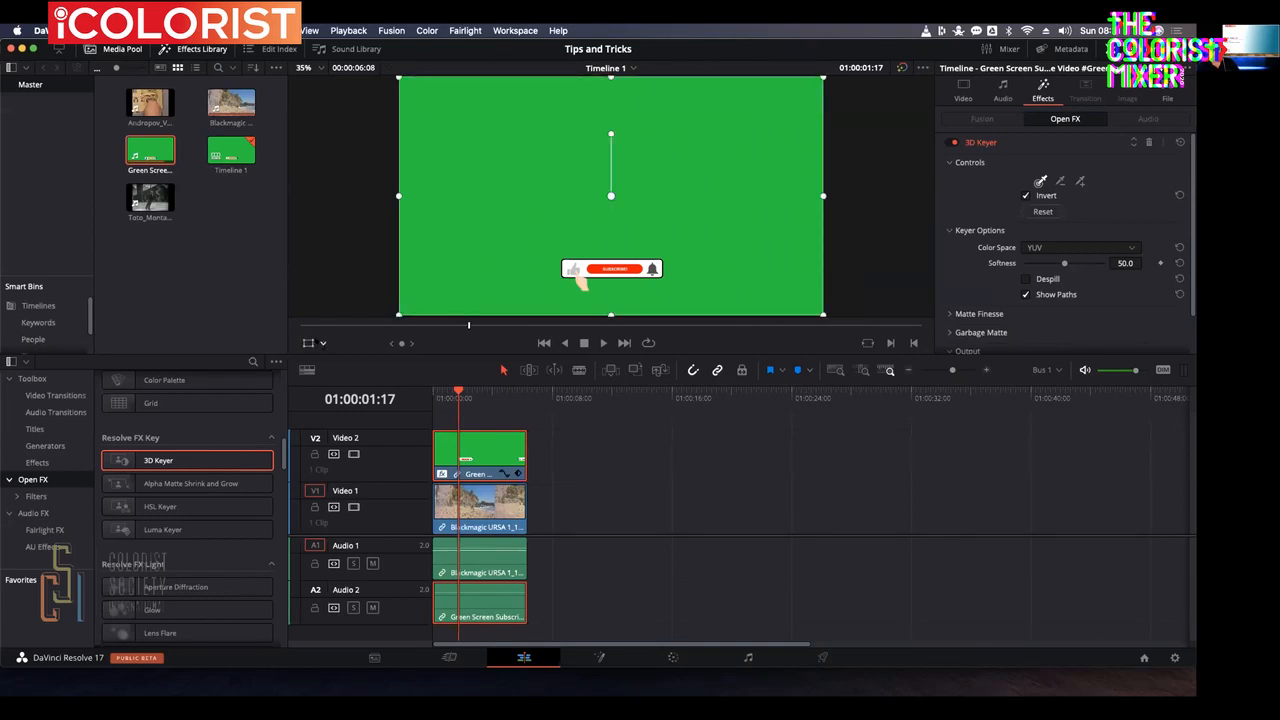
{"action": "left_click", "coordinate": [322, 343]}
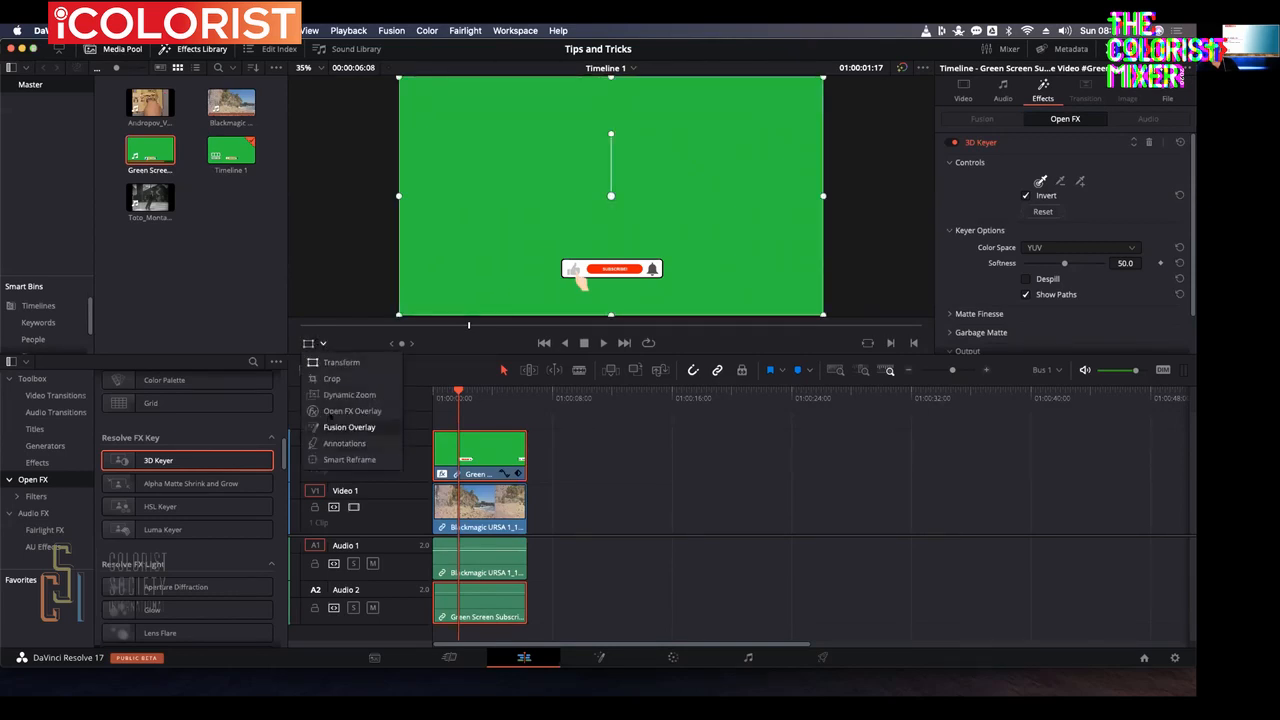
{"action": "left_click", "coordinate": [340, 411]}
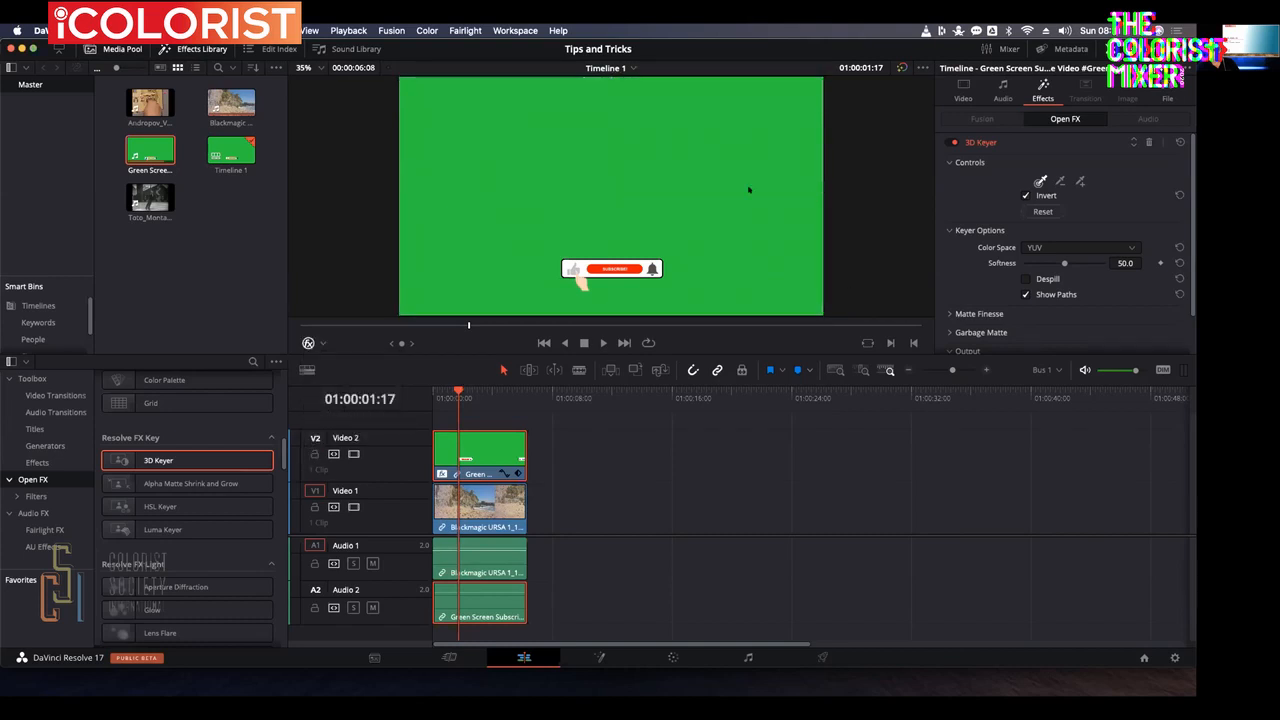
{"action": "left_click", "coordinate": [662, 176]}
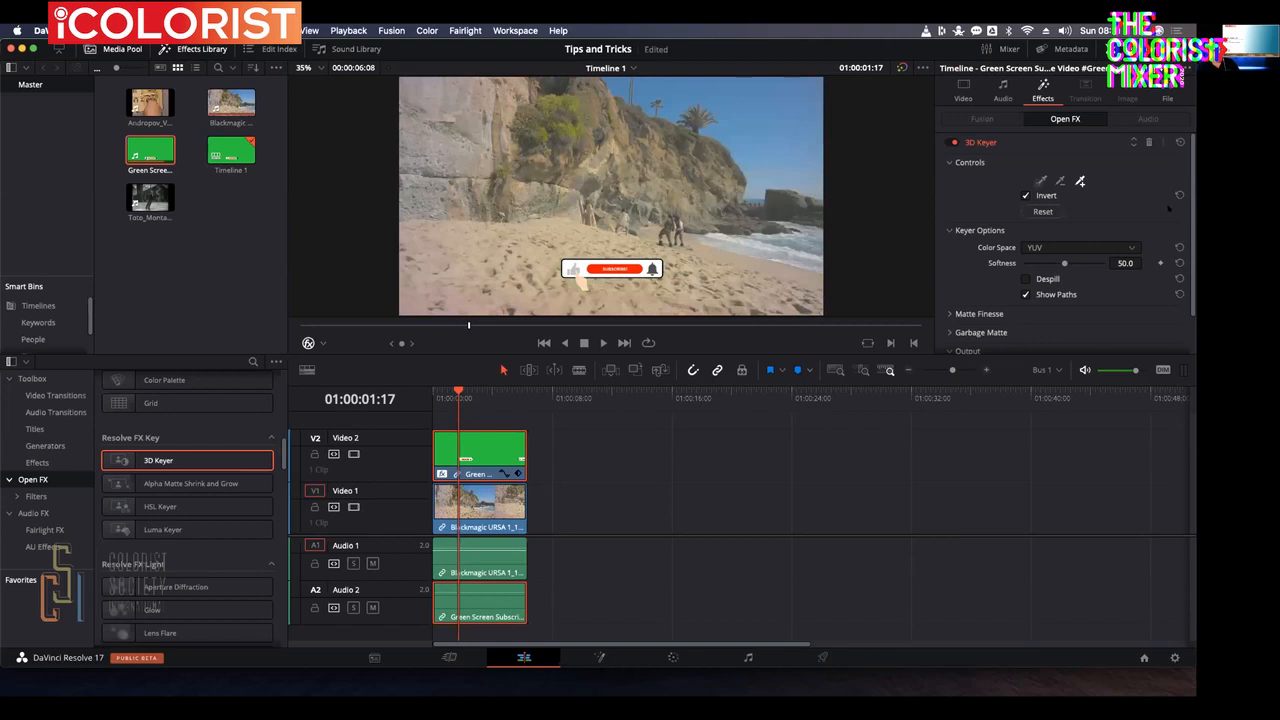
{"action": "scroll", "coordinate": [1041, 229], "scroll_direction": "down", "scroll_amount": 2}
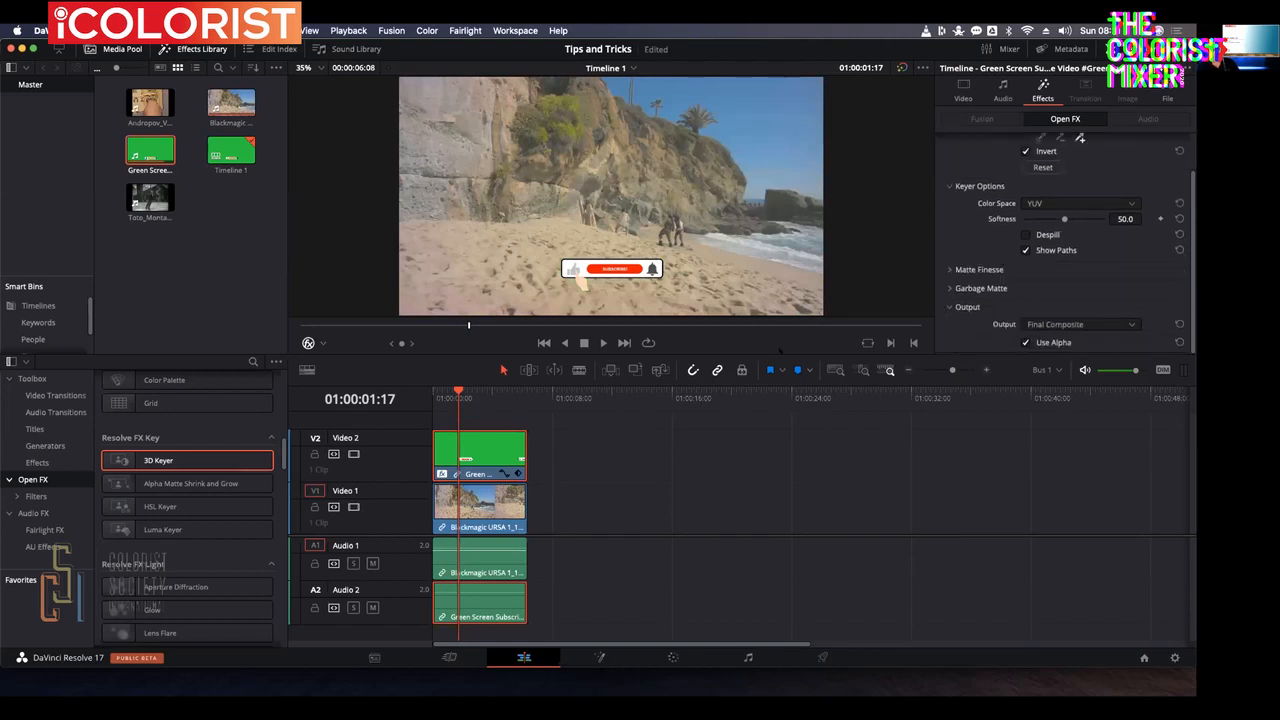
{"action": "key", "text": "Home"}
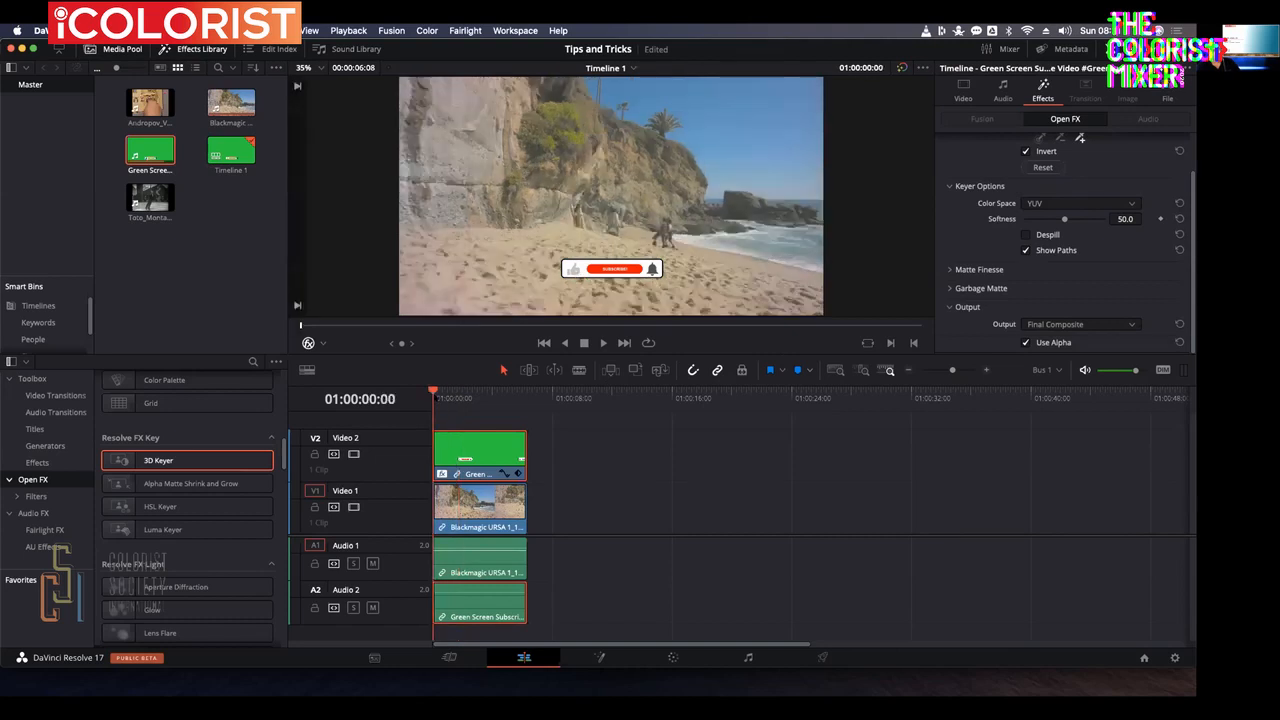
{"action": "key", "text": "space"}
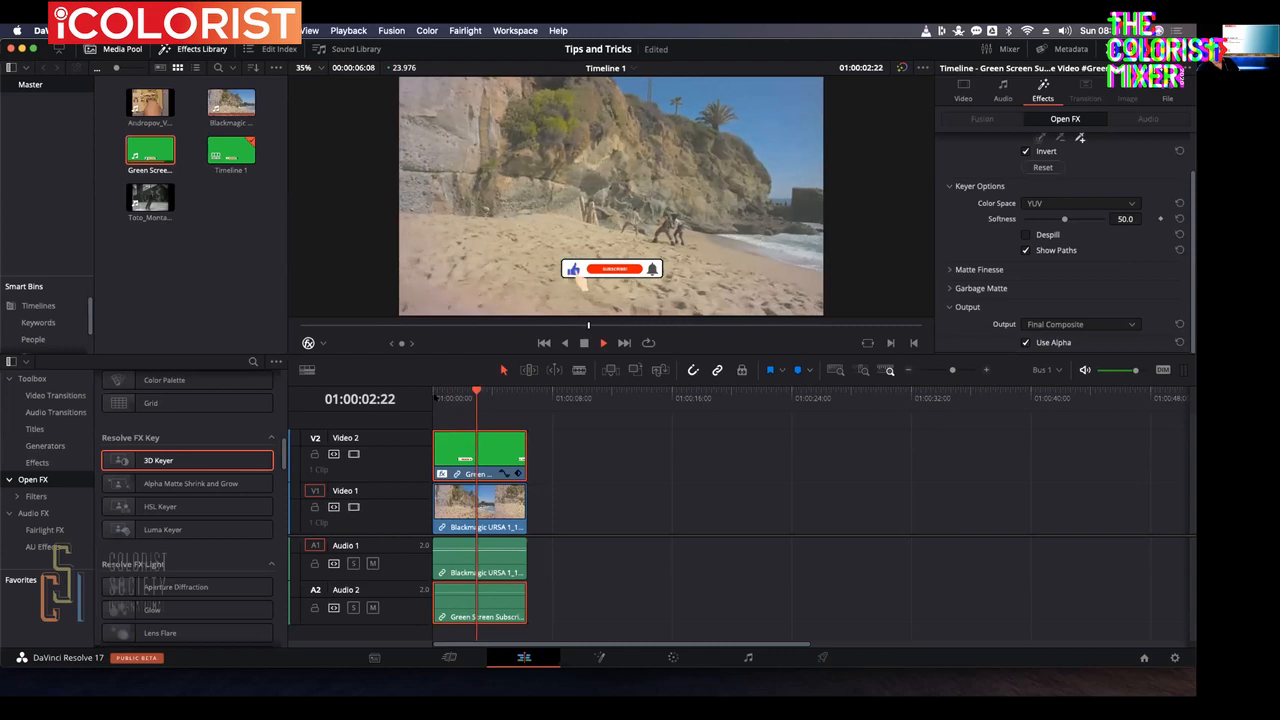
{"action": "key", "text": "space"}
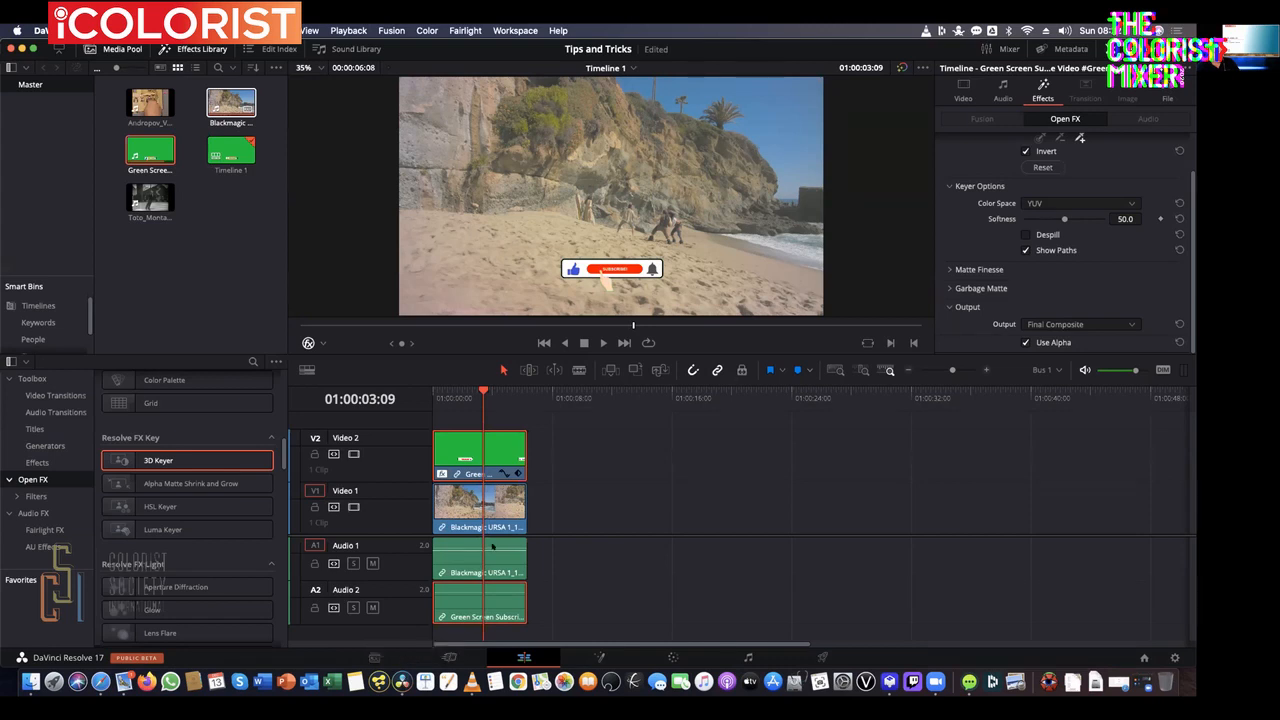
- Force Quit the frozen DaVinci Resolve from its dock icon
{"action": "right_click", "coordinate": [402, 681]}
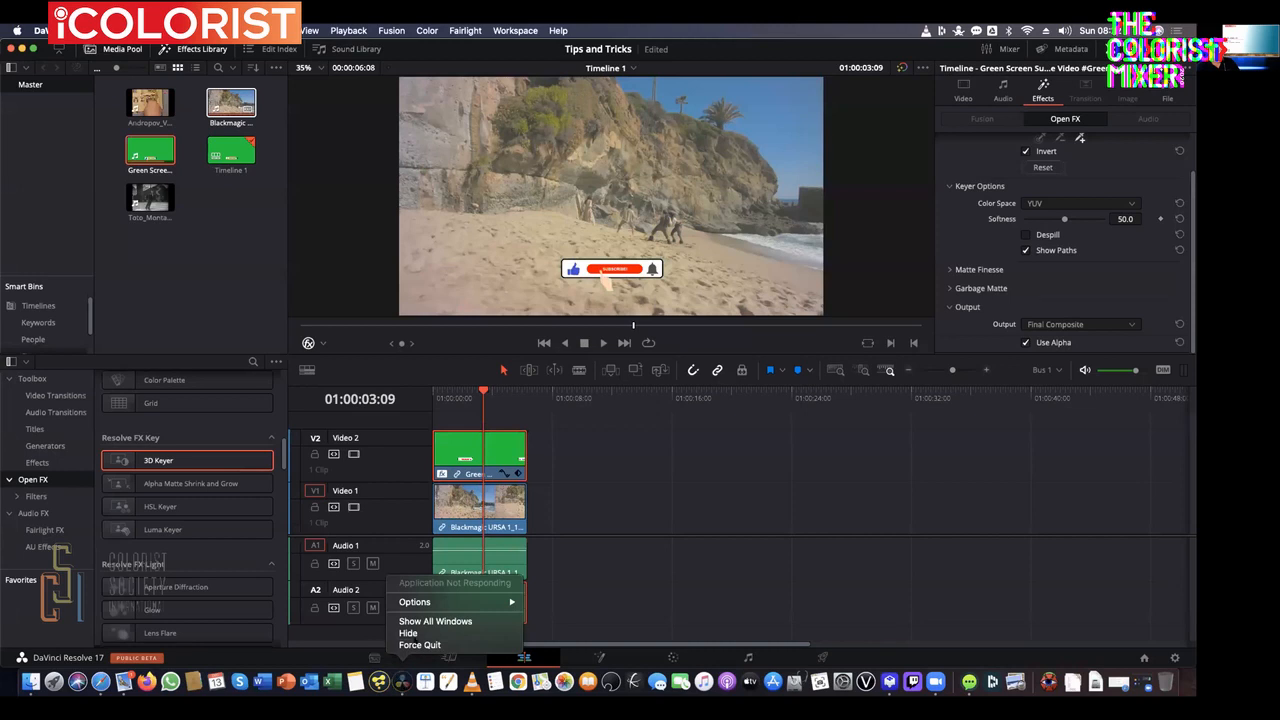
{"action": "left_click", "coordinate": [416, 643]}
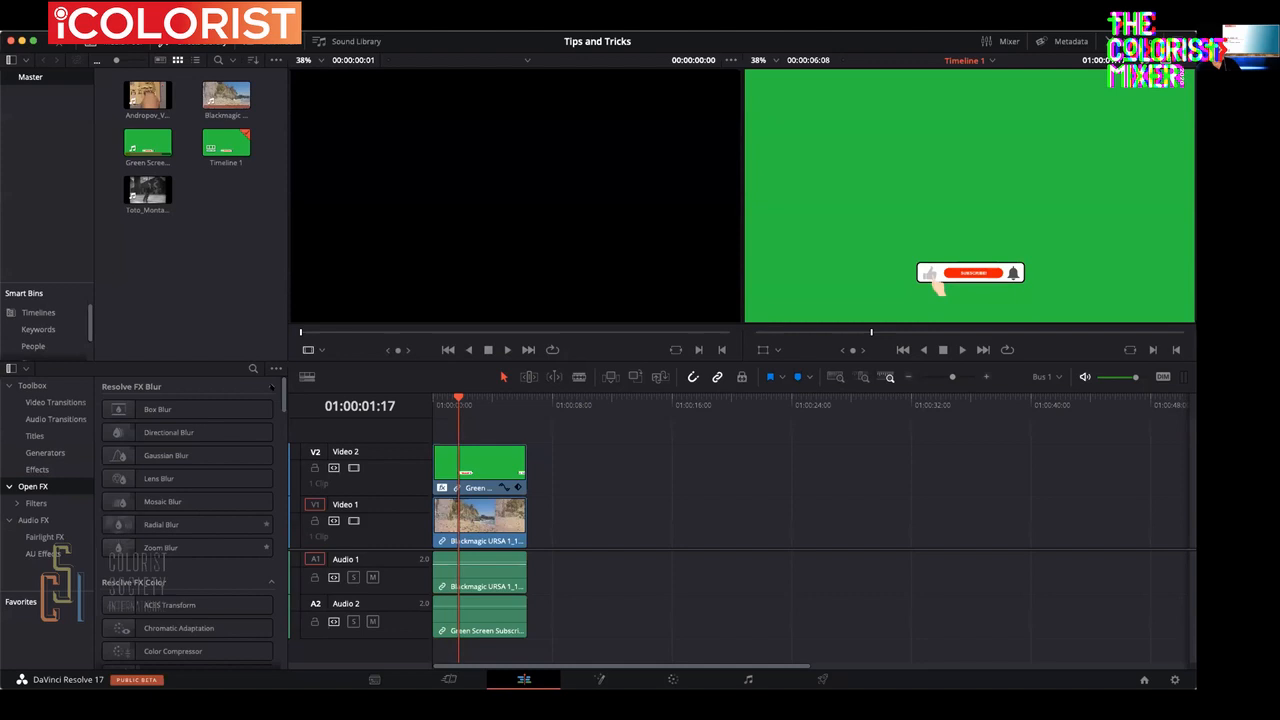
- Add Andropov_V11.mov to Video 1 after the beach clip and scrub it to 01:00:21:00
{"action": "left_click_drag", "start_coordinate": [147, 95], "coordinate": [530, 524]}
{"action": "left_click_drag", "start_coordinate": [564, 404], "coordinate": [800, 404]}
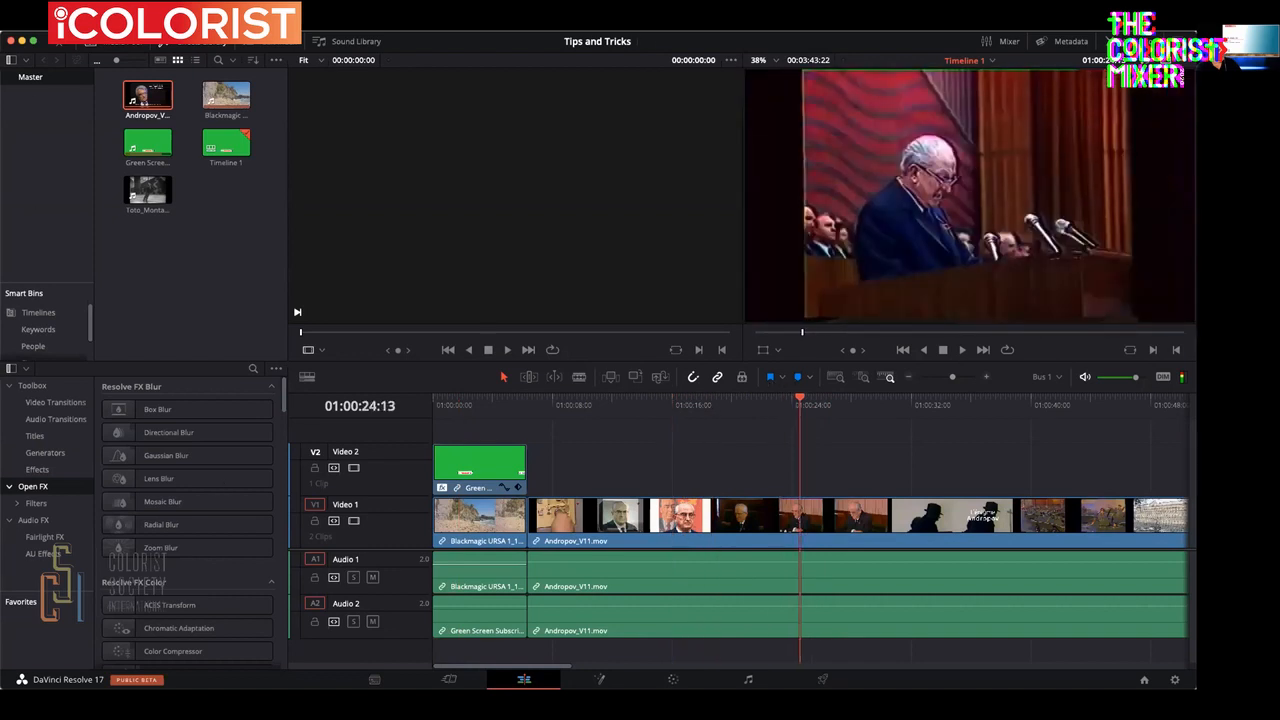
{"action": "left_click", "coordinate": [210, 25]}
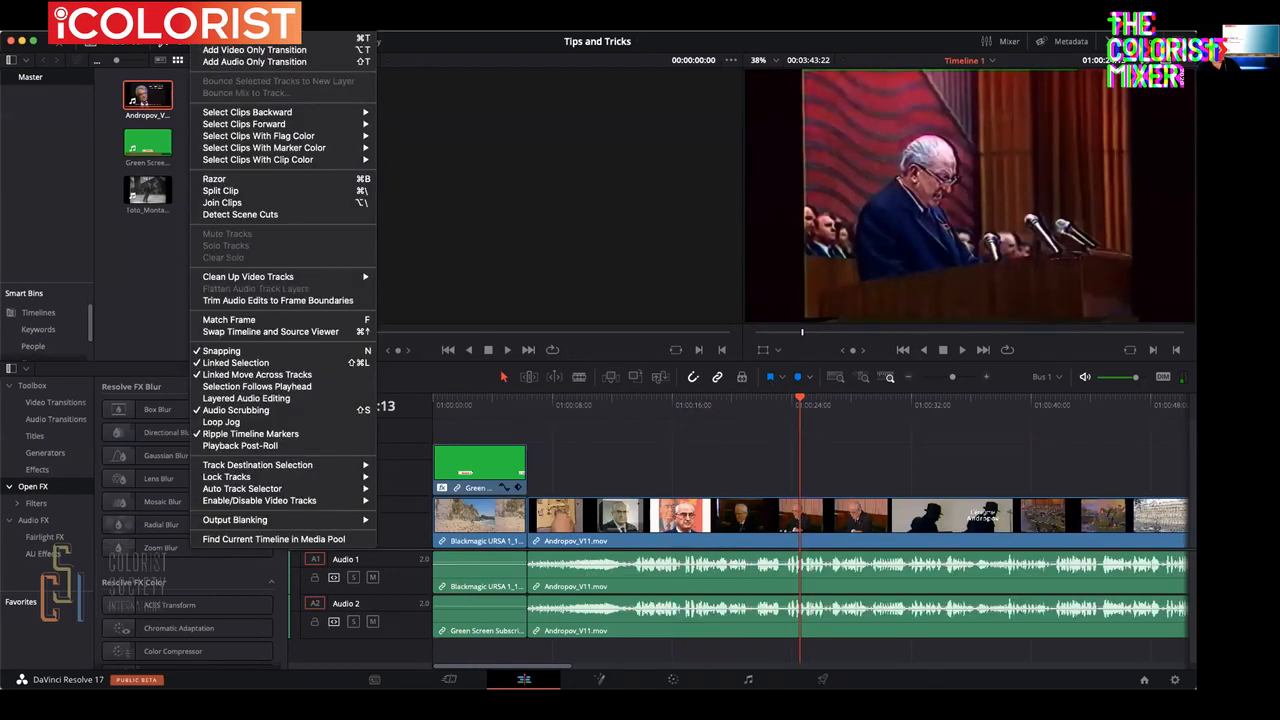
- Run Detect Scene Cuts on the Andropov footage, then scrub through the newly split clips
{"action": "left_click", "coordinate": [232, 214]}
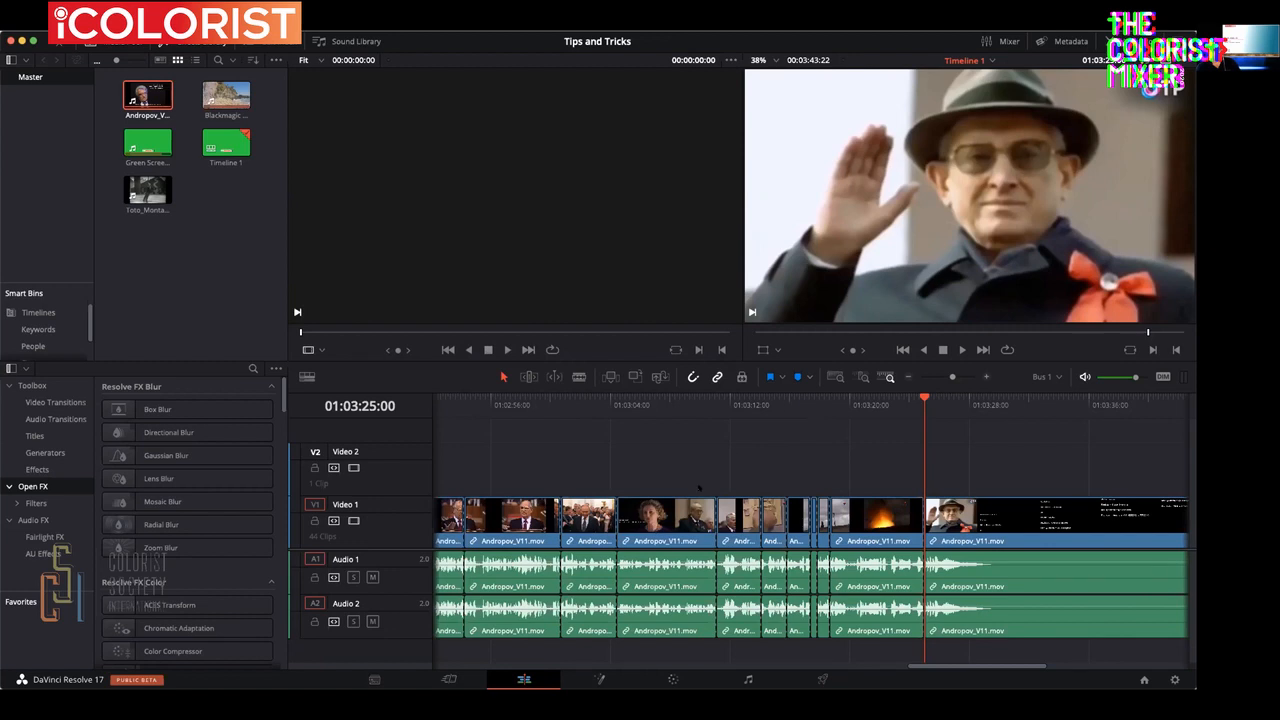
{"action": "left_click_drag", "start_coordinate": [540, 405], "coordinate": [514, 400]}
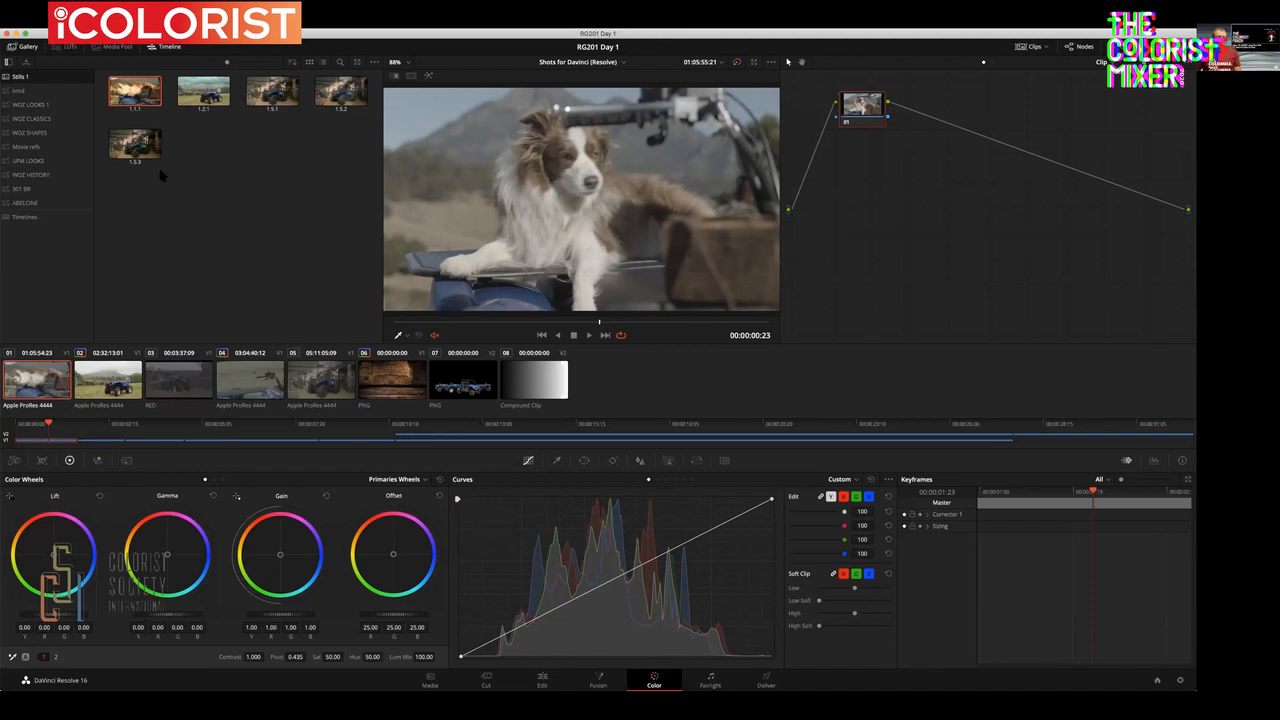
- Open the WOZ LOOKS 1 album in the Gallery and select all eleven stills
{"action": "left_click", "coordinate": [30, 104]}
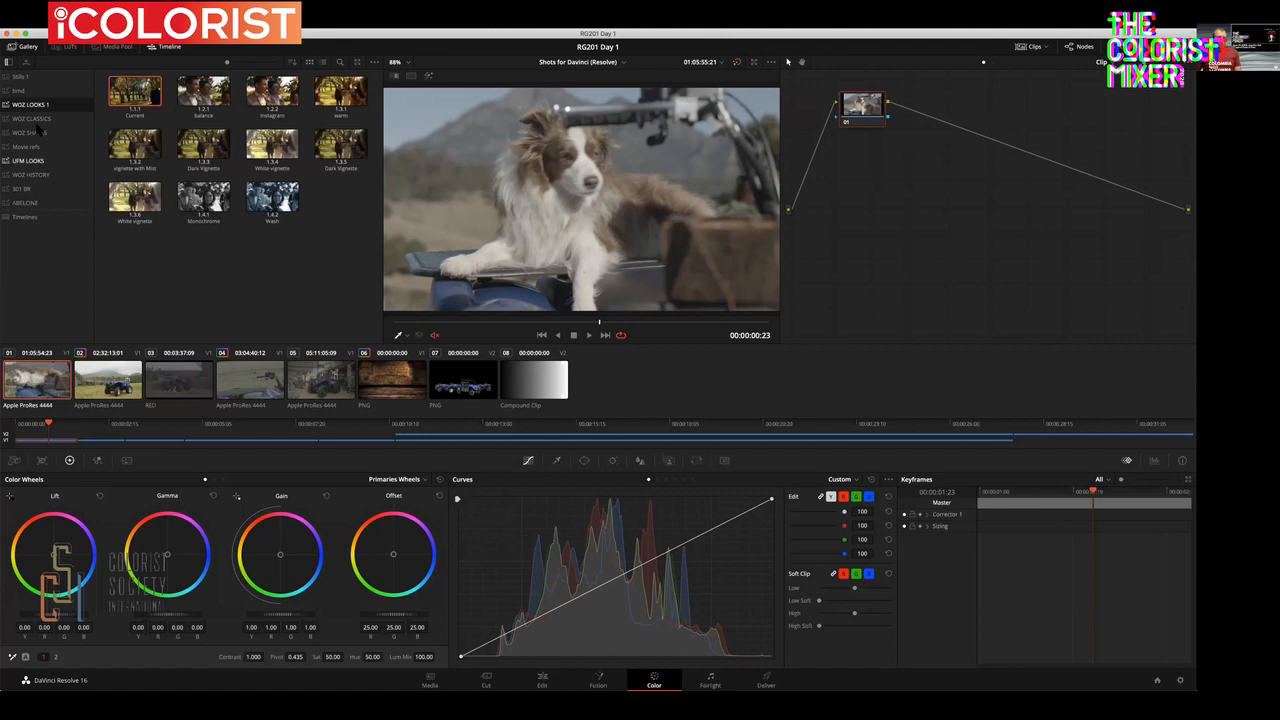
{"action": "mouse_move", "coordinate": [278, 205]}
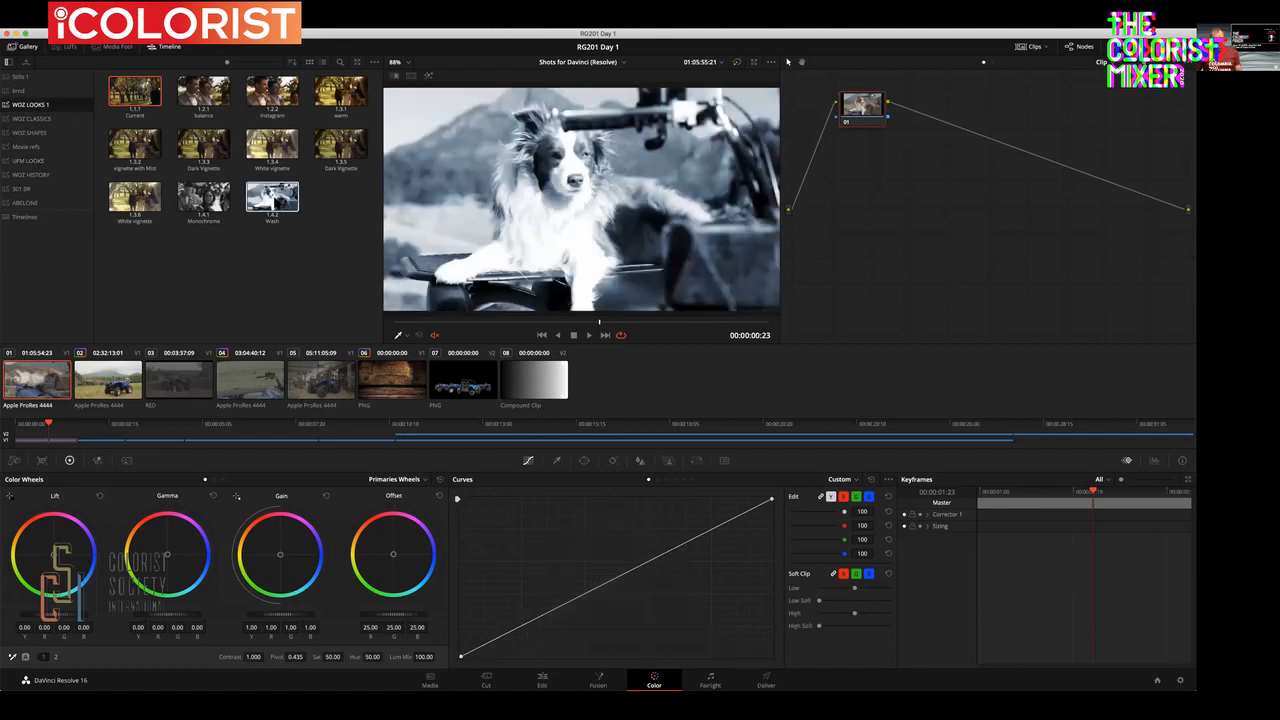
{"action": "left_click", "coordinate": [276, 200], "text": "shift"}
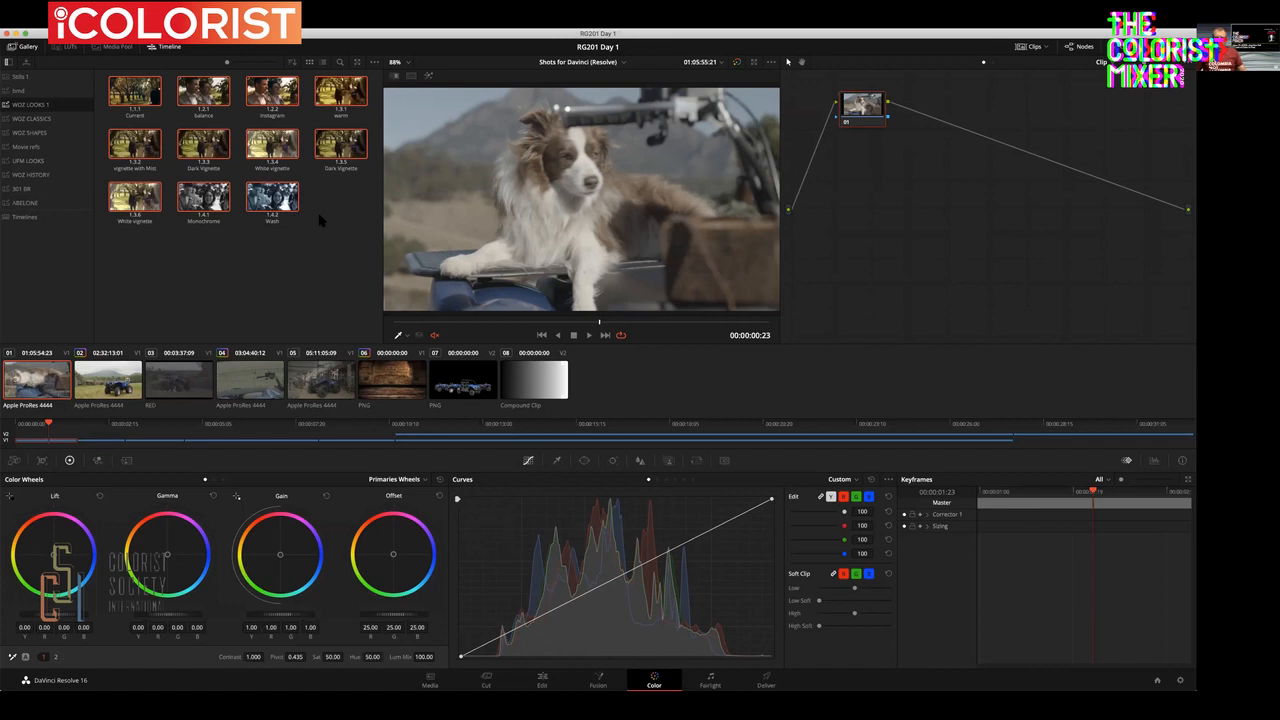
- Show the Selected Still Grades split-screen grid in the enlarged viewer and play the dog shot
{"action": "left_click", "coordinate": [752, 80]}
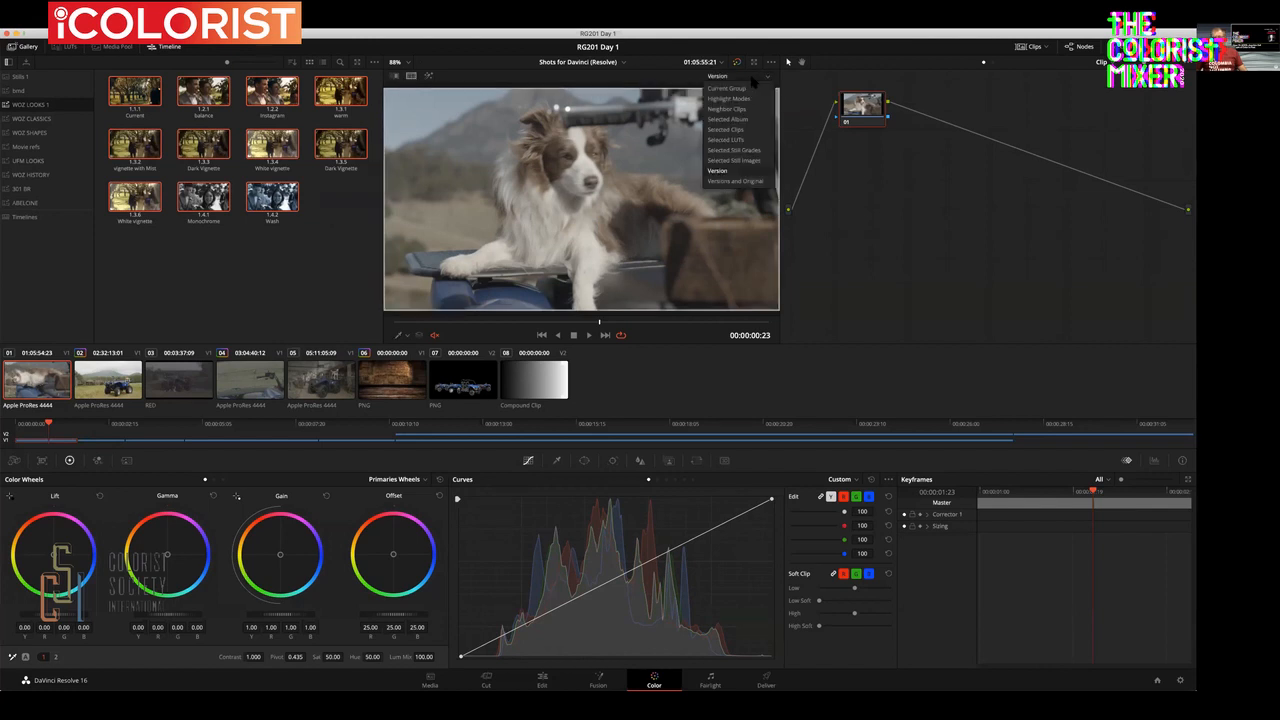
{"action": "left_click", "coordinate": [755, 150]}
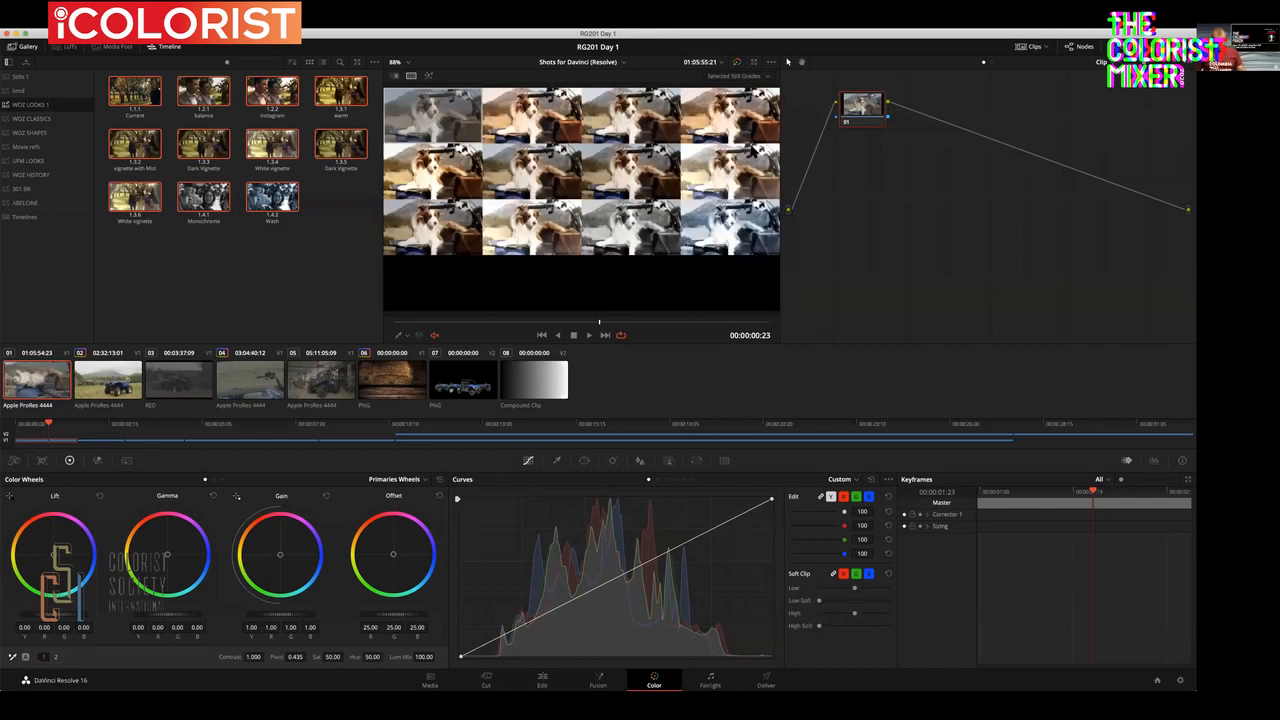
{"action": "key", "text": "alt+f"}
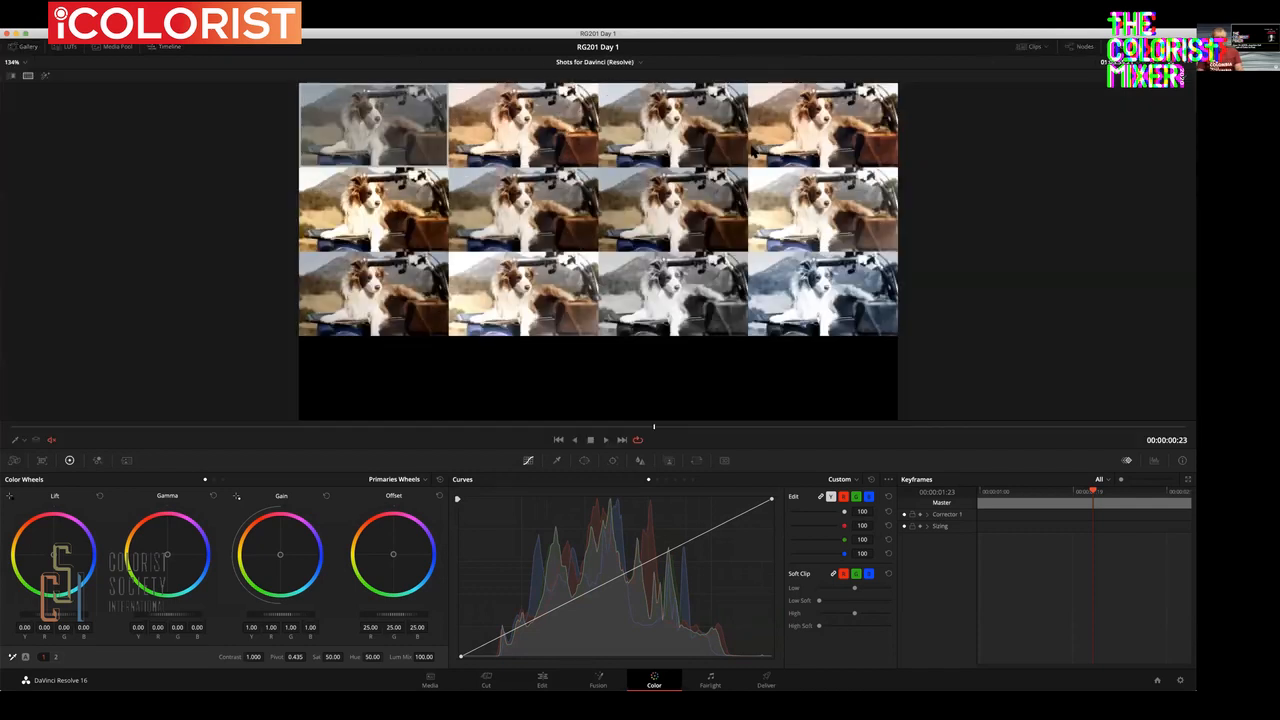
{"action": "scroll", "coordinate": [675, 228], "scroll_direction": "up", "scroll_amount": 3}
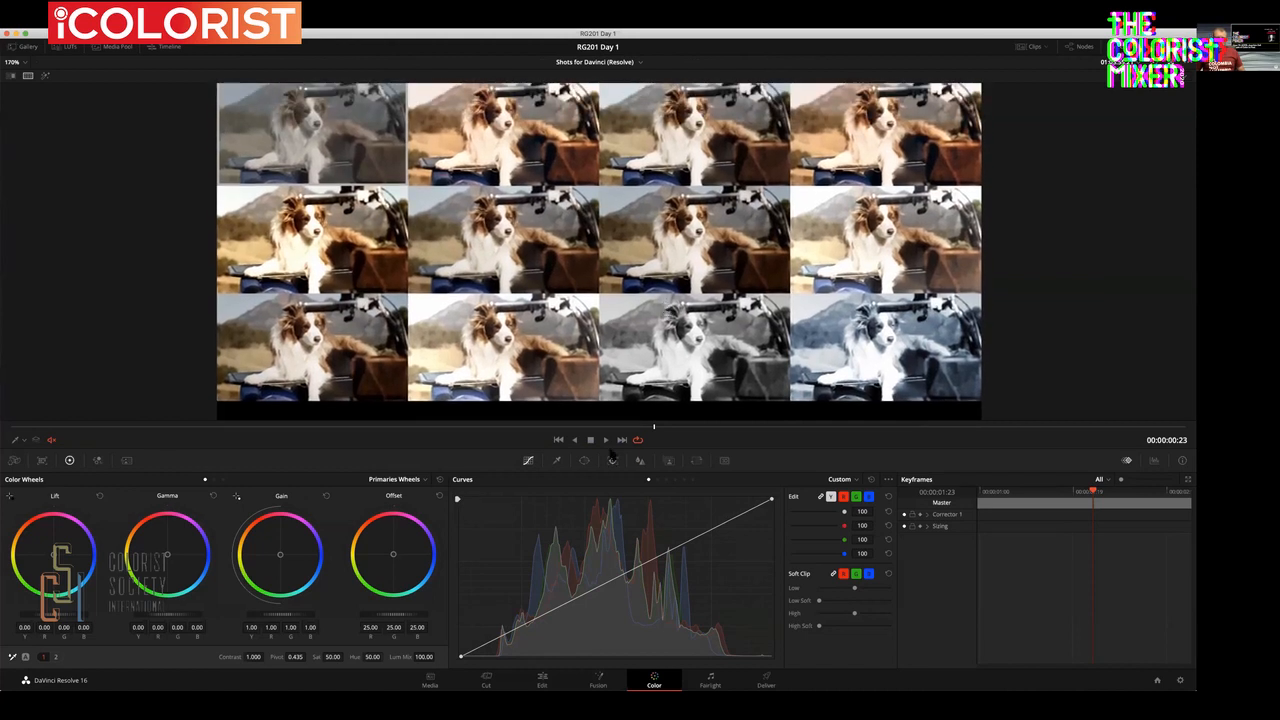
{"action": "left_click", "coordinate": [605, 440]}
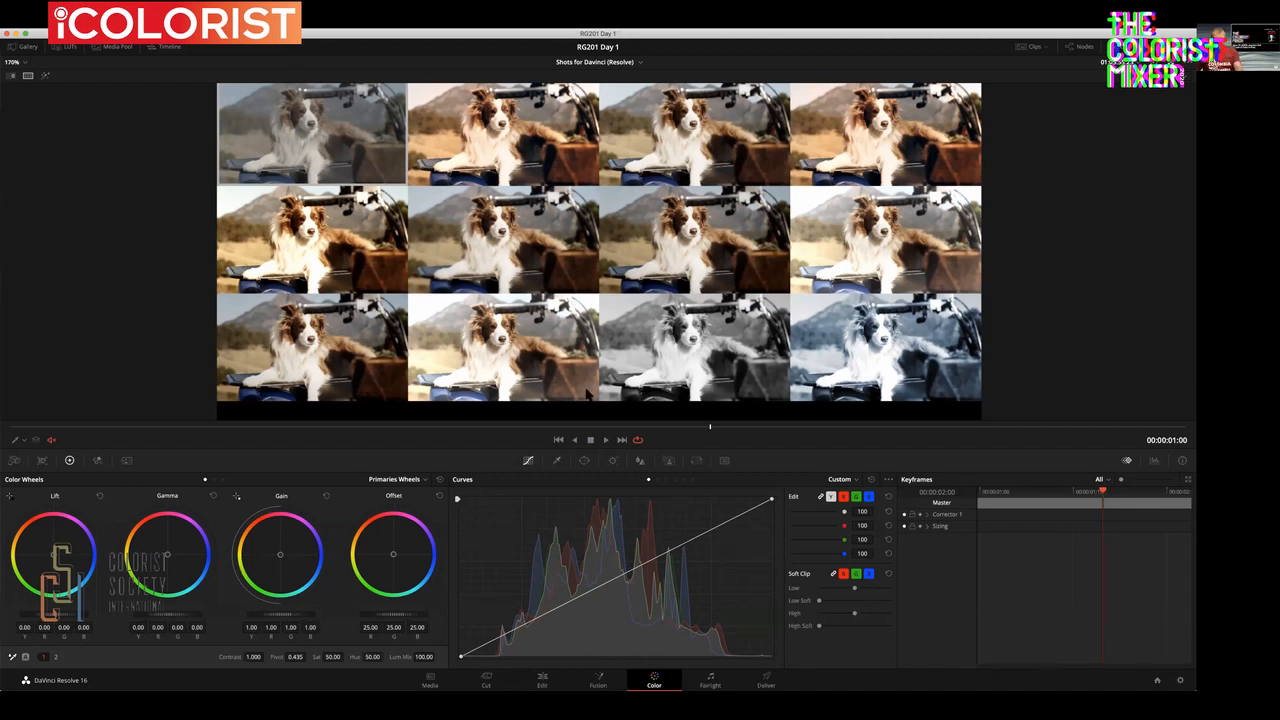
- Rewind to the clip start, turn off split screen, and restore the normal Color page layout
{"action": "key", "text": "Home"}
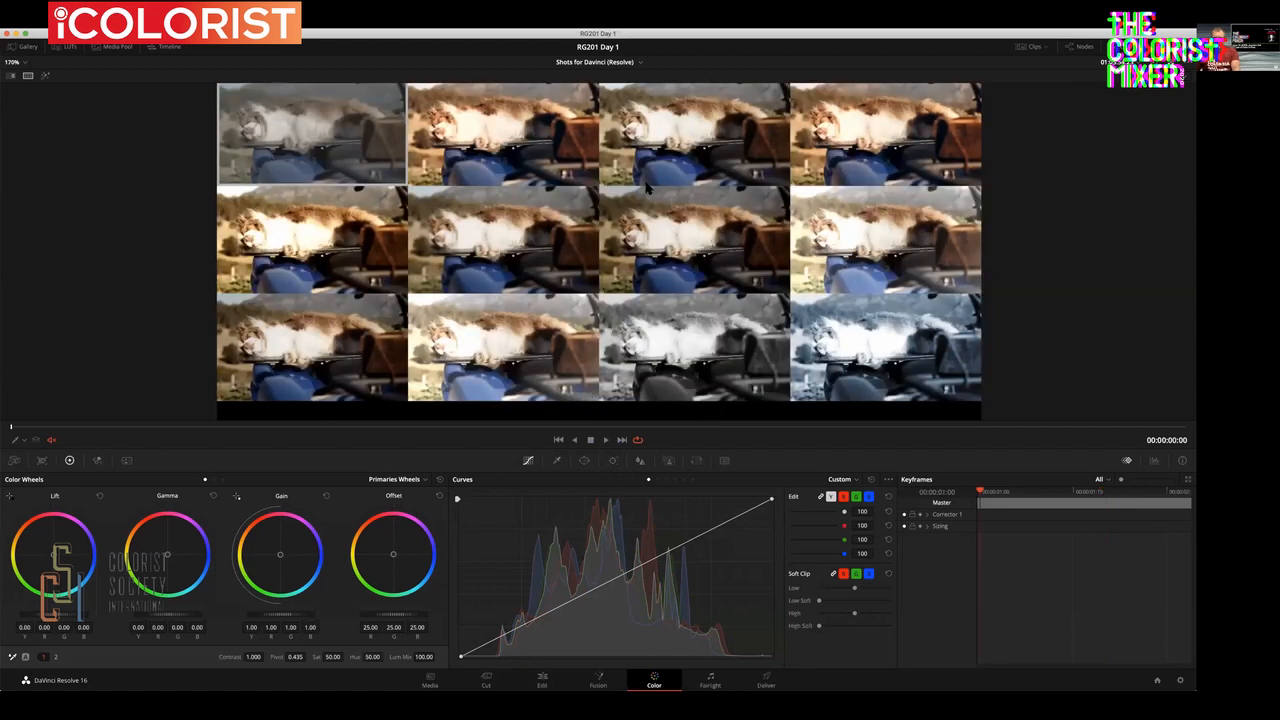
{"action": "left_click", "coordinate": [29, 75]}
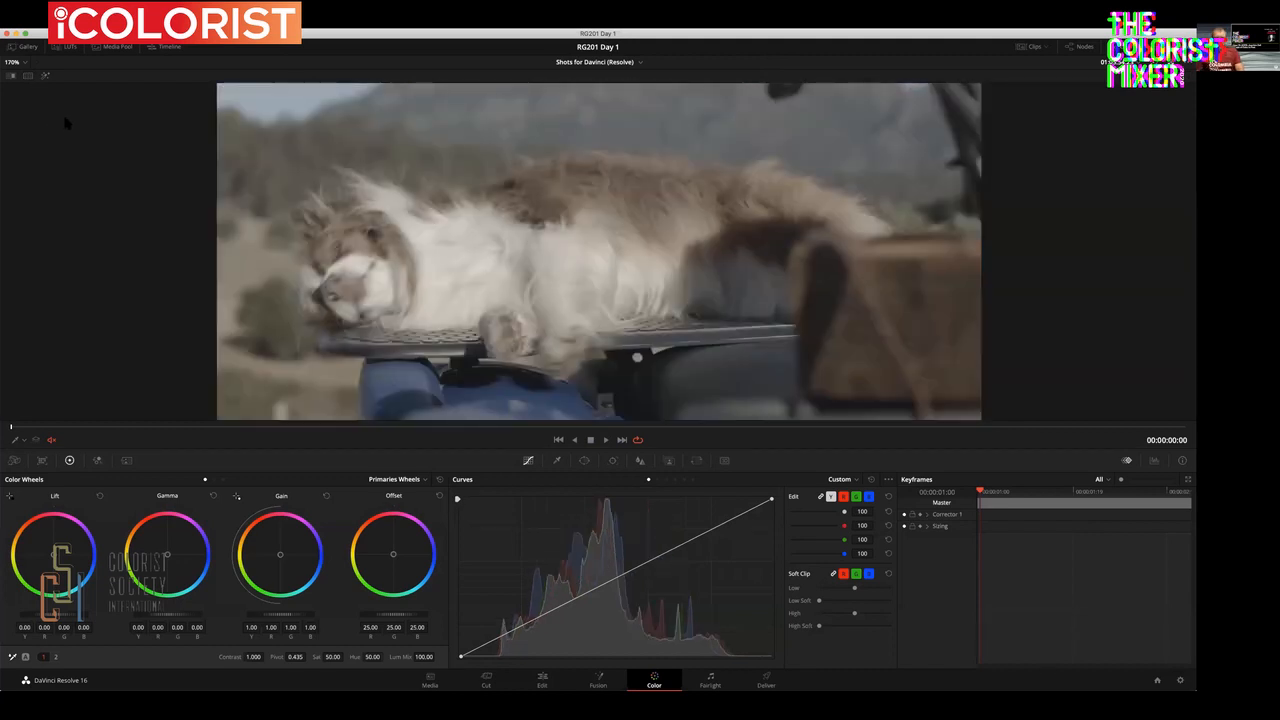
{"action": "key", "text": "alt+f"}
- Apply the CAR still from the WOZ SHAPES album to the dog shot and push Gain toward orange
{"action": "left_click", "coordinate": [36, 119]}
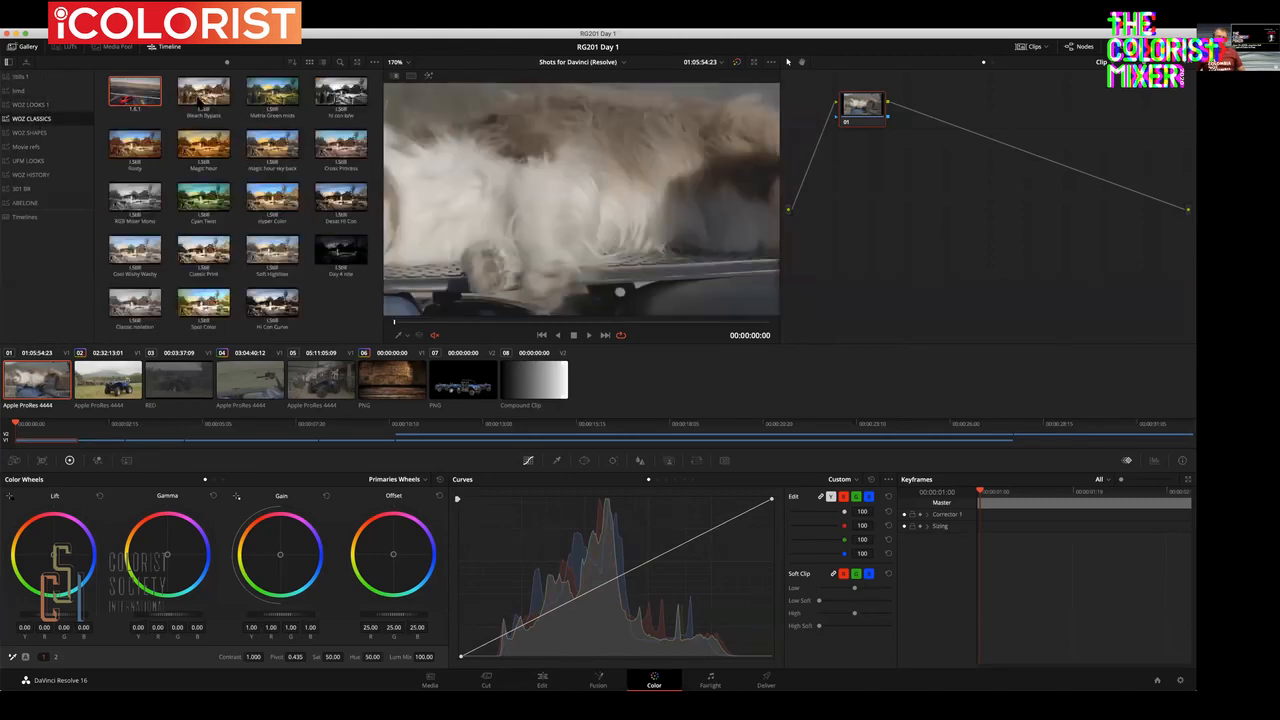
{"action": "left_click", "coordinate": [44, 133]}
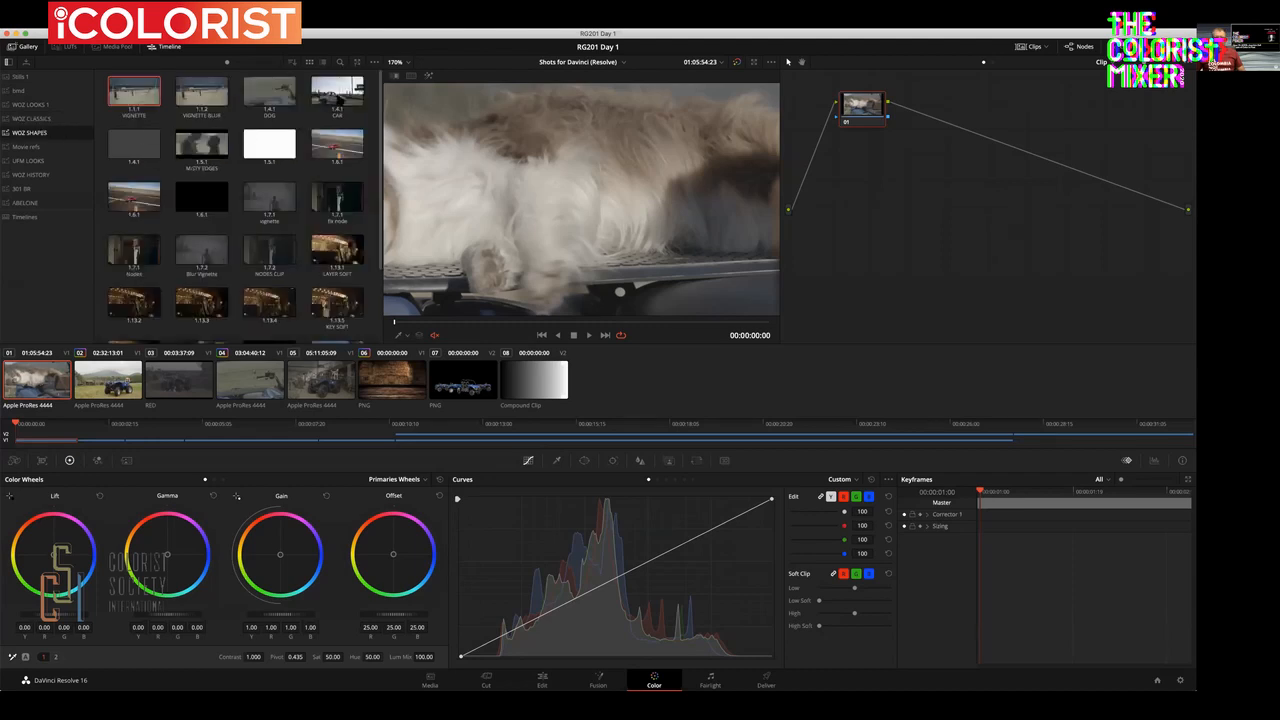
{"action": "double_click", "coordinate": [337, 97]}
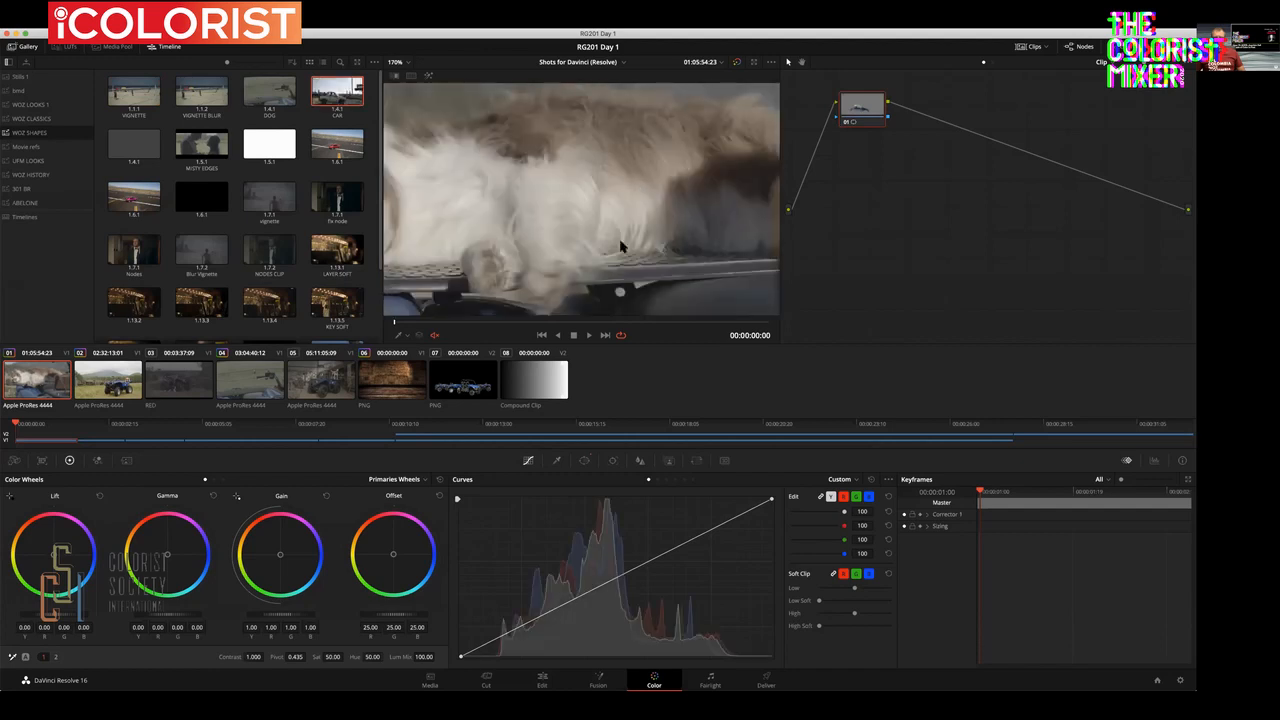
{"action": "left_click_drag", "start_coordinate": [280, 554], "coordinate": [271, 537]}
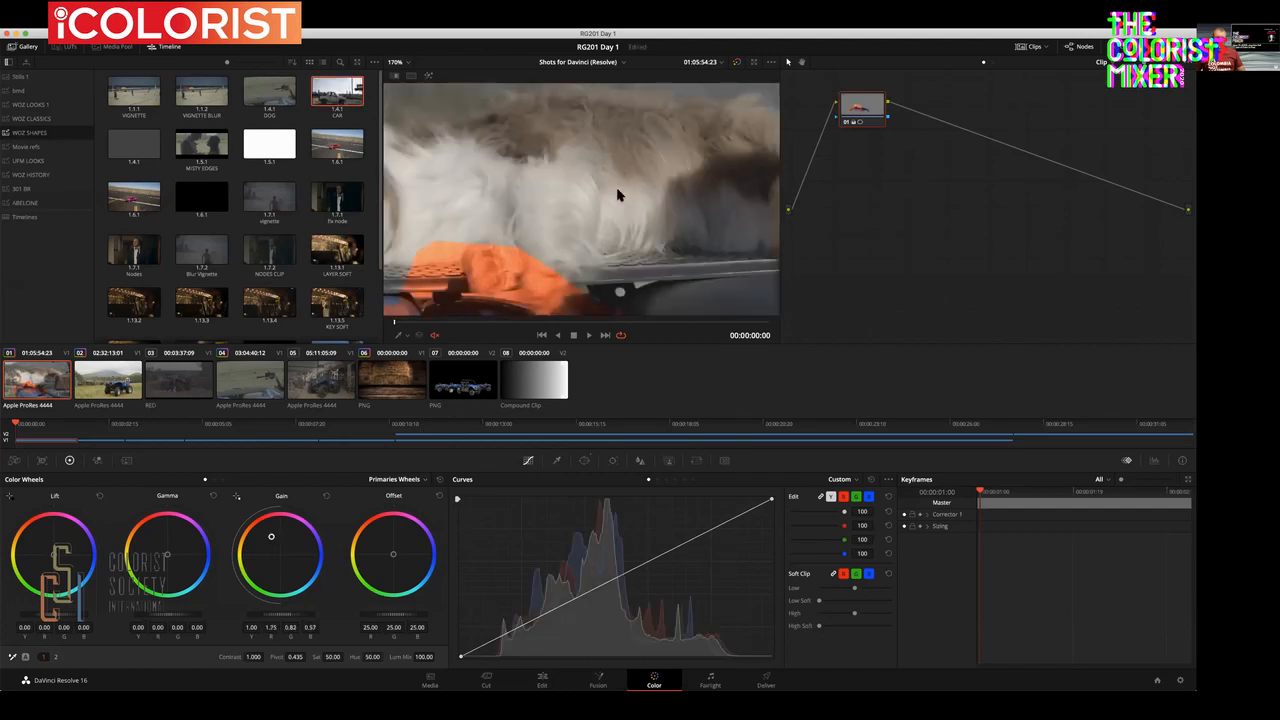
{"action": "scroll", "coordinate": [618, 195], "scroll_direction": "down", "scroll_amount": 5}
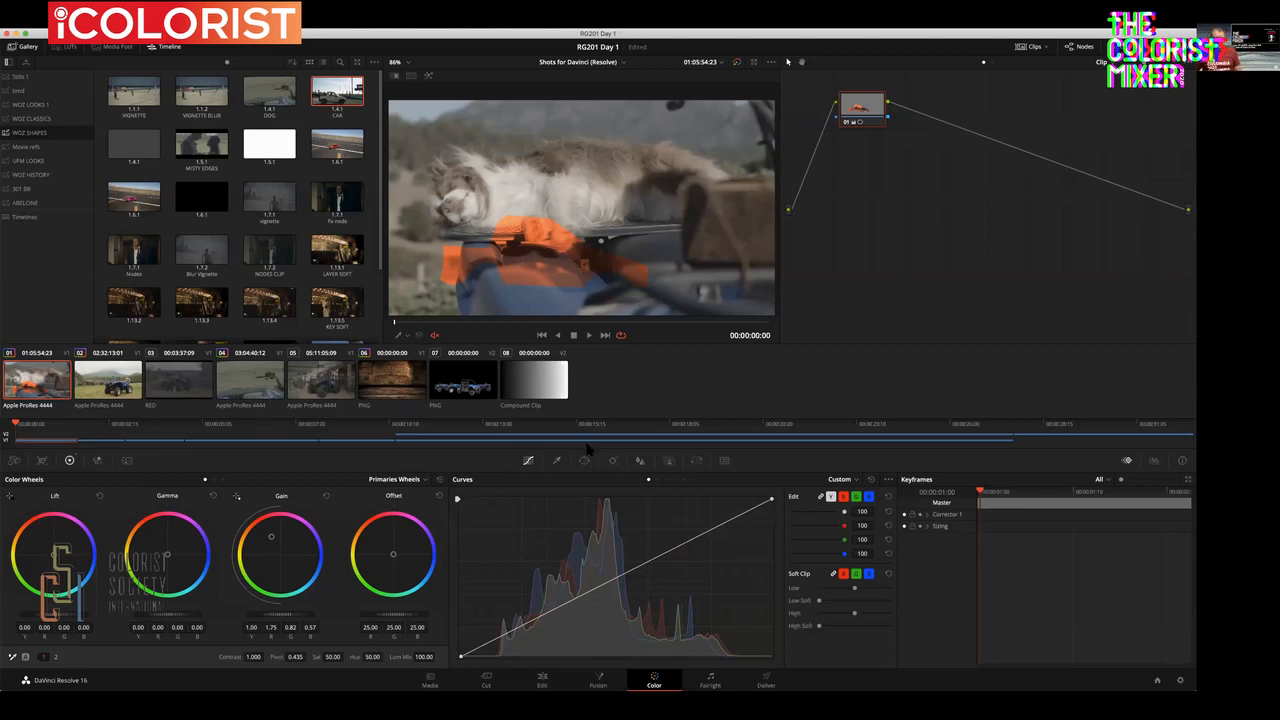
- Go to the Media page and turn on Show Power Bins from the View menu
{"action": "left_click", "coordinate": [432, 680]}
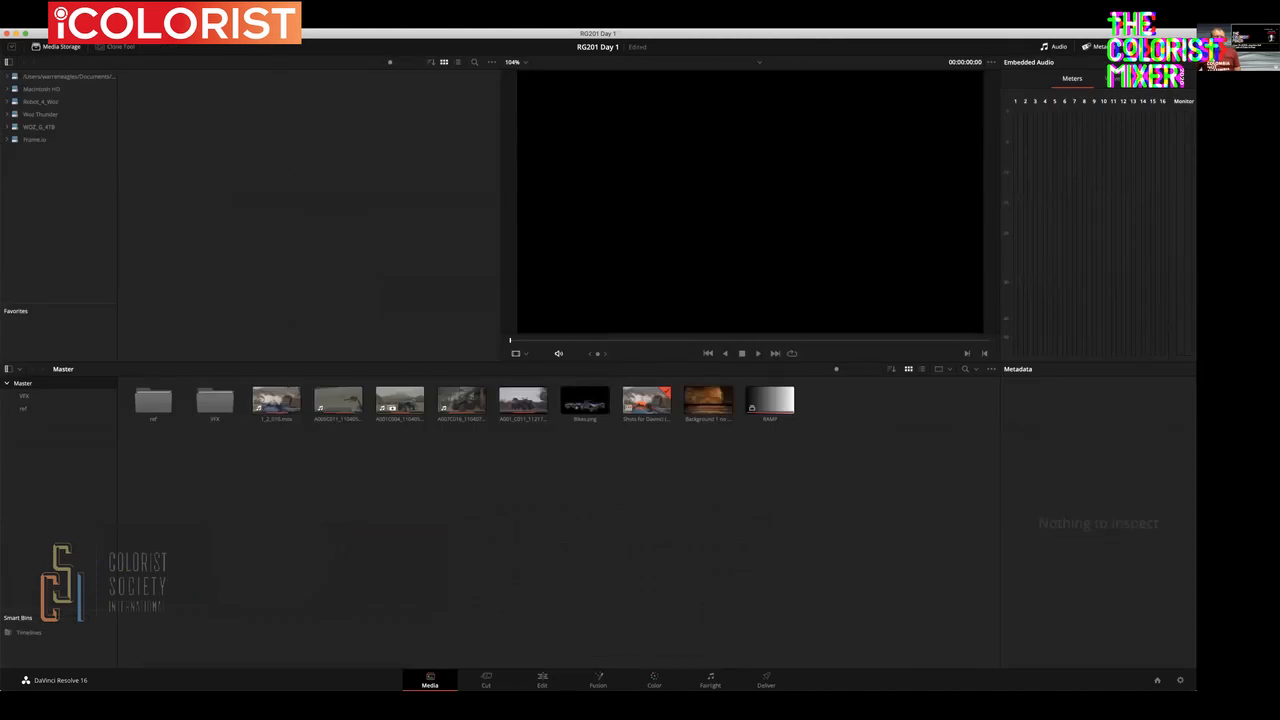
{"action": "left_click", "coordinate": [232, 25]}
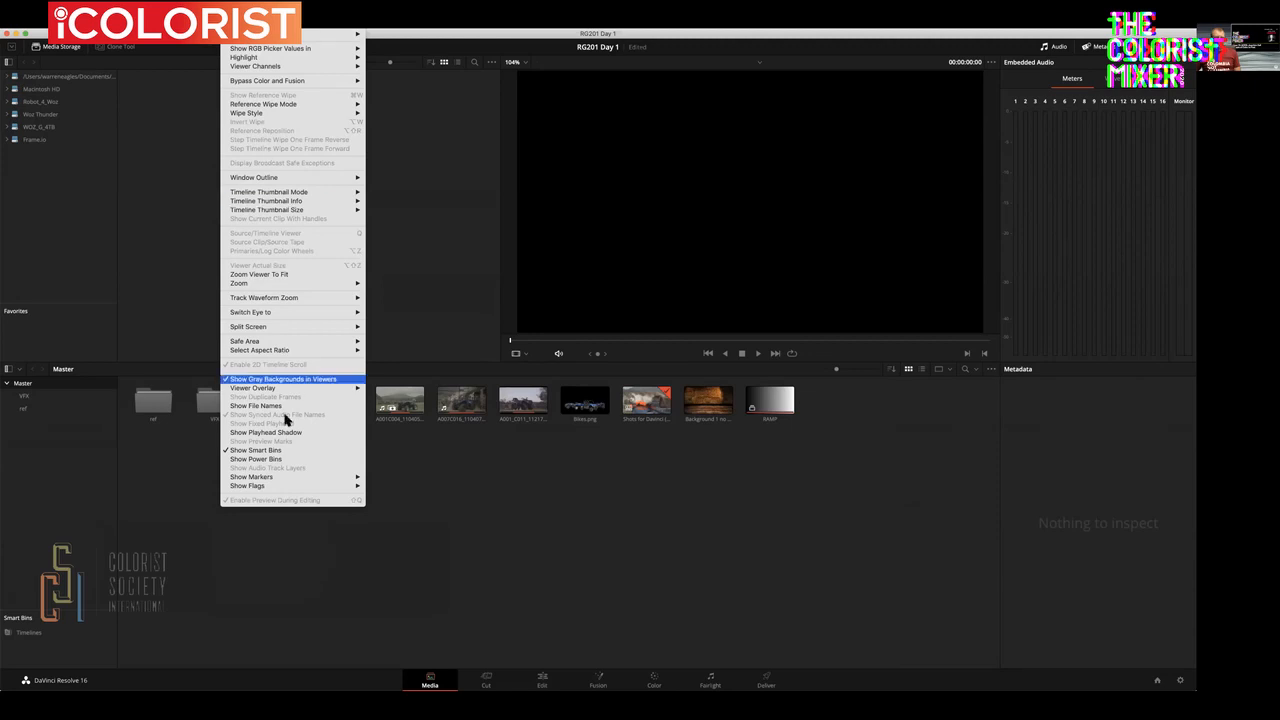
{"action": "left_click", "coordinate": [276, 461]}
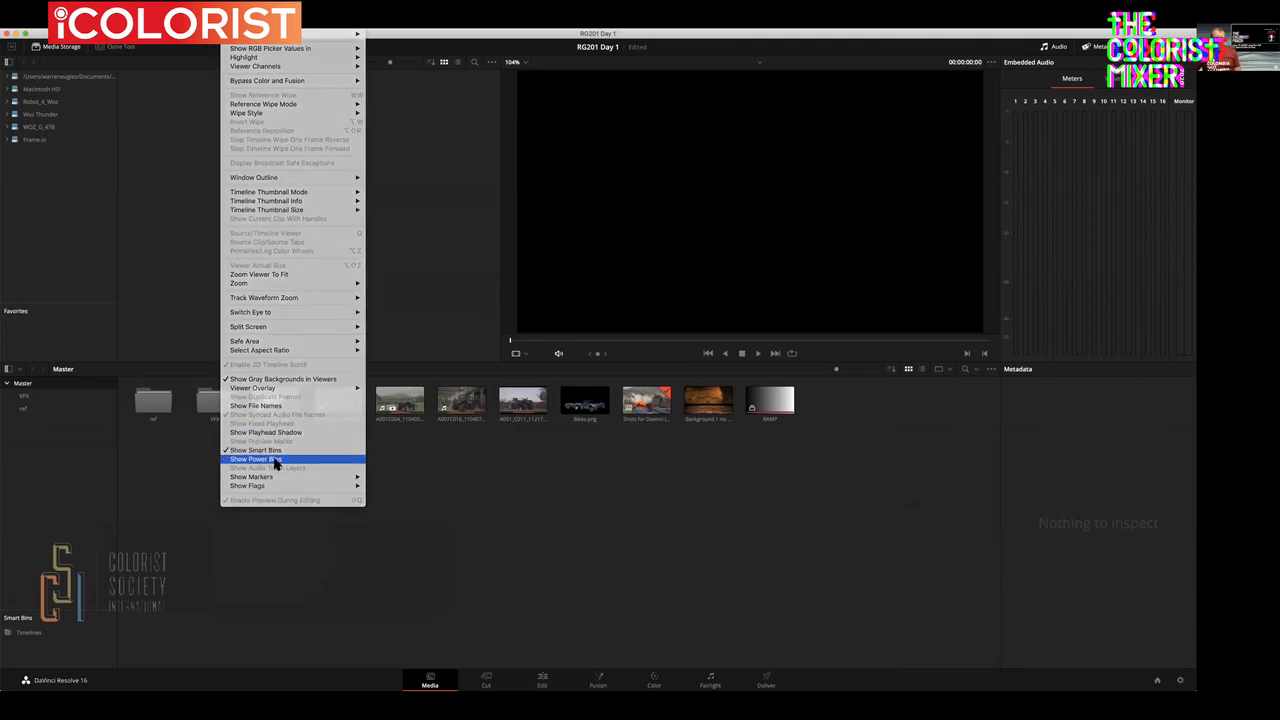
- Open the Master power bin and load the retro bike clip into the viewer
{"action": "left_click", "coordinate": [18, 573]}
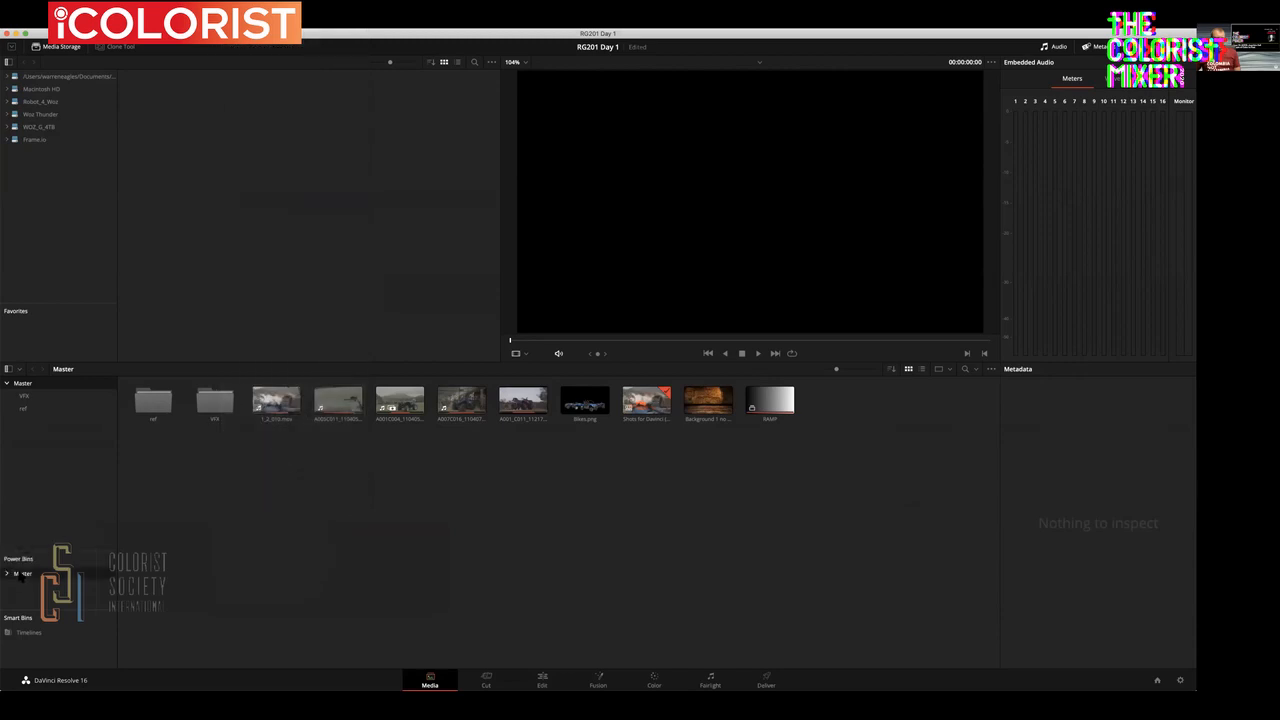
{"action": "left_click", "coordinate": [339, 403]}
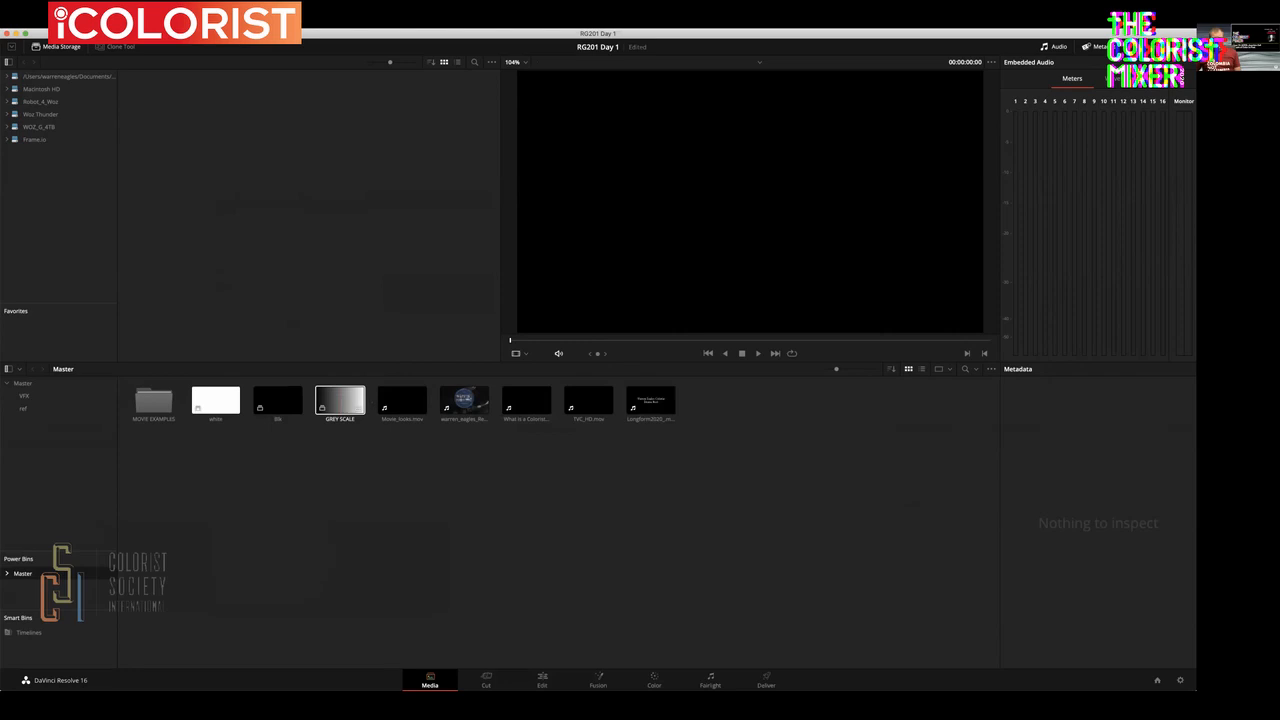
{"action": "left_click", "coordinate": [468, 400]}
- Jump partway into the retro clip, then open the MOVIE EXAMPLES > TRAILERS bin
{"action": "left_click", "coordinate": [621, 341]}
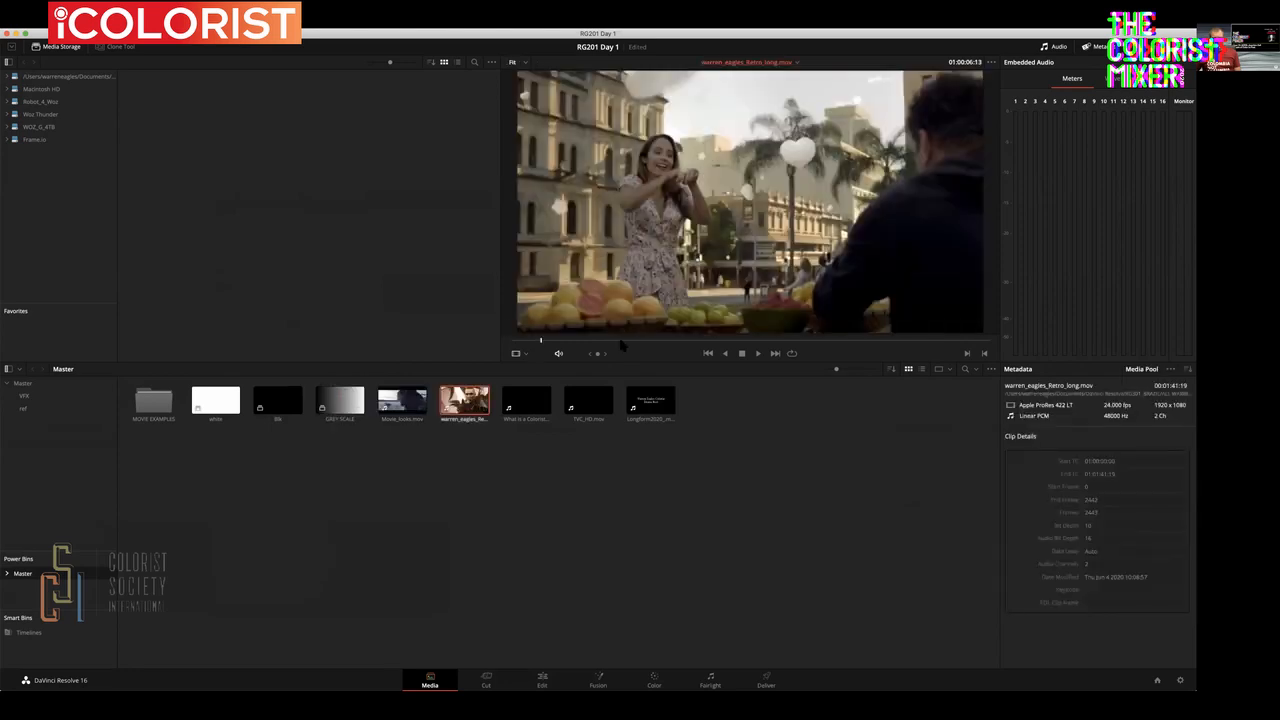
{"action": "double_click", "coordinate": [155, 404]}
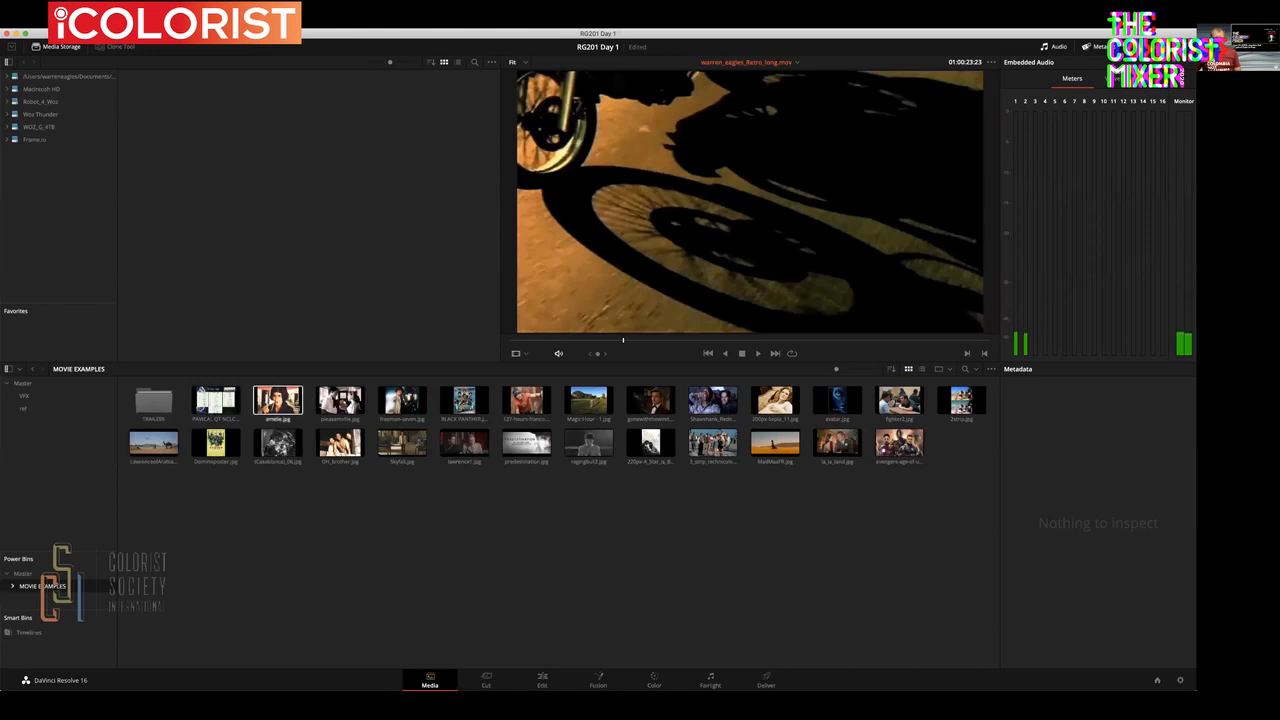
{"action": "double_click", "coordinate": [155, 402]}
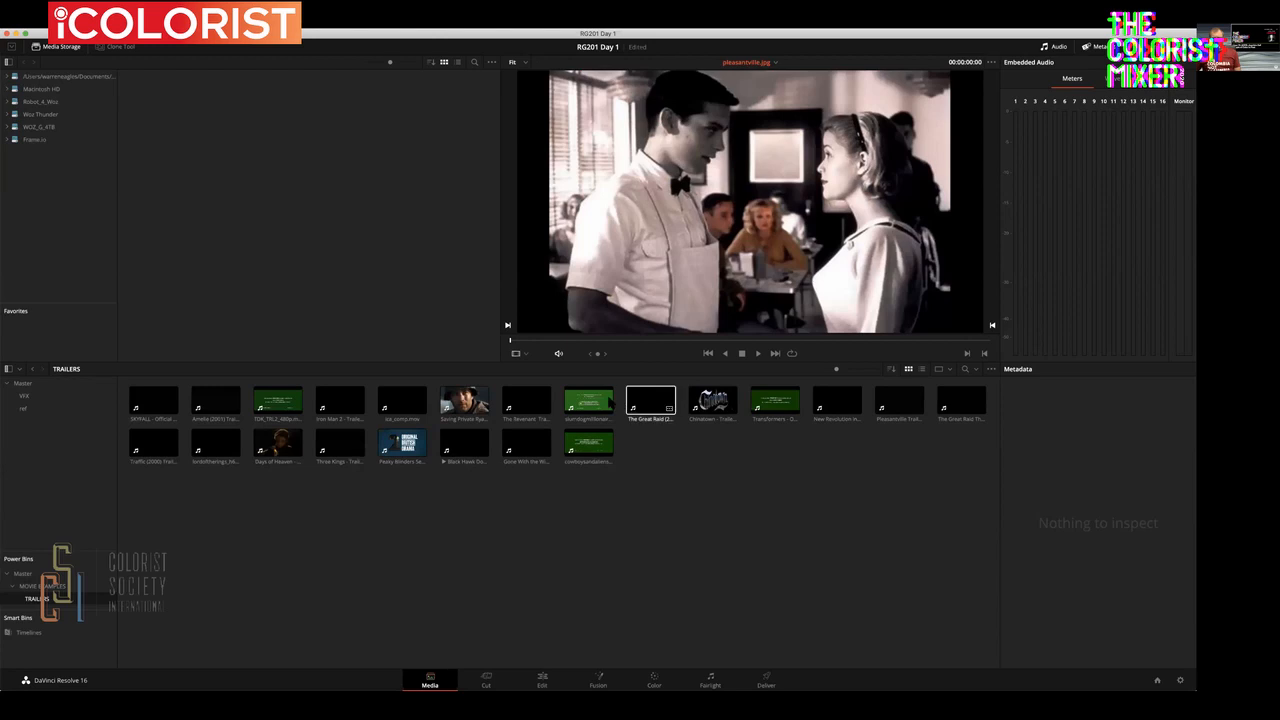
- Load the Saving Private Ryan trailer into the viewer and scrub to a scene partway through
{"action": "left_click", "coordinate": [590, 406]}
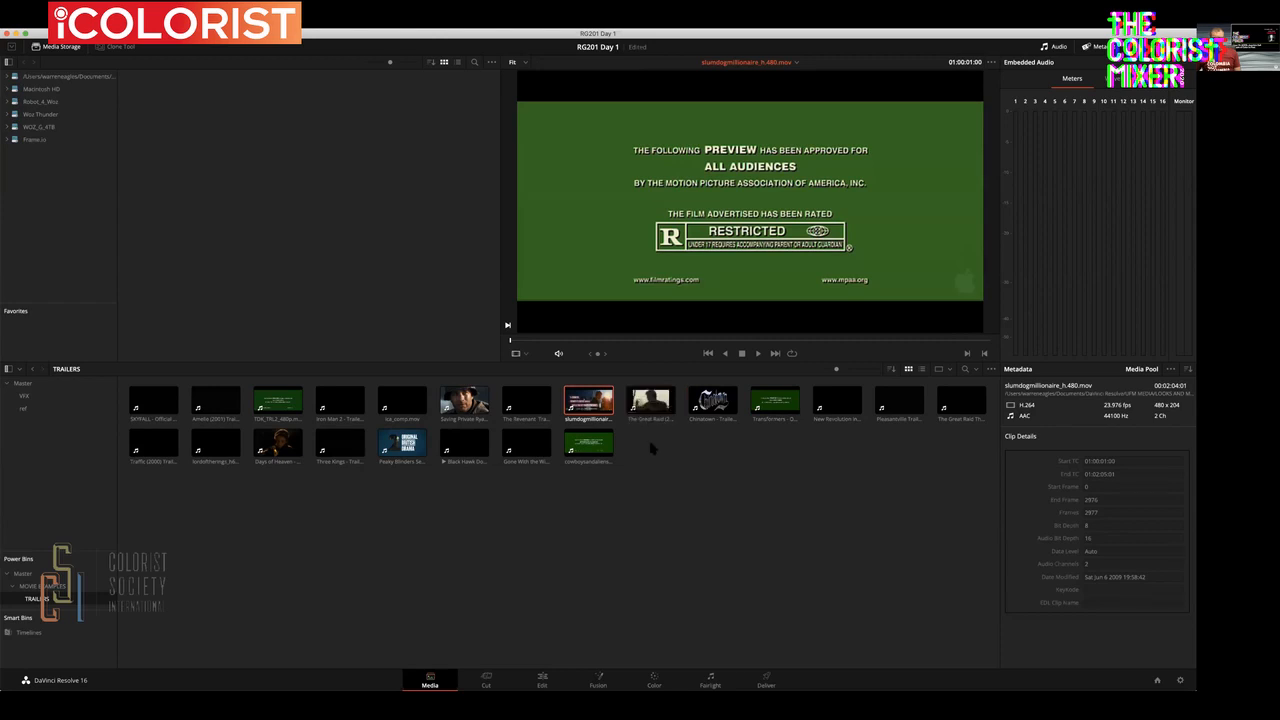
{"action": "left_click", "coordinate": [464, 400]}
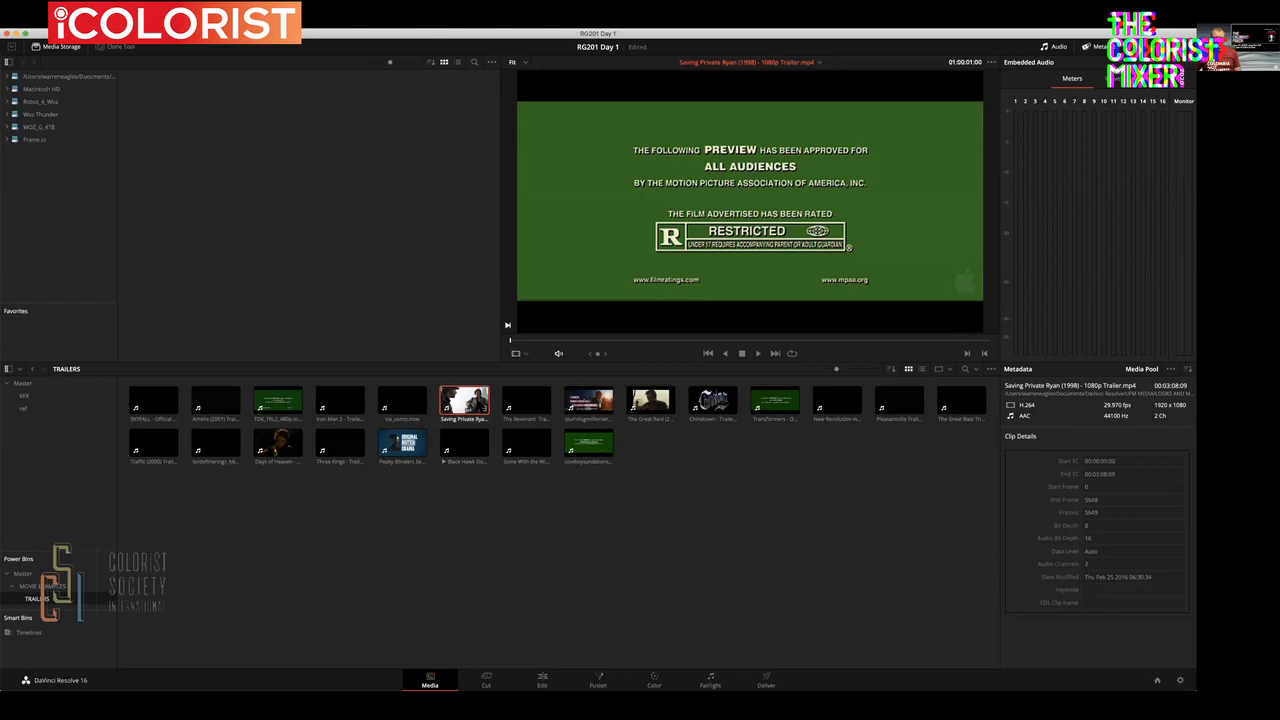
{"action": "left_click_drag", "start_coordinate": [565, 343], "coordinate": [645, 352]}
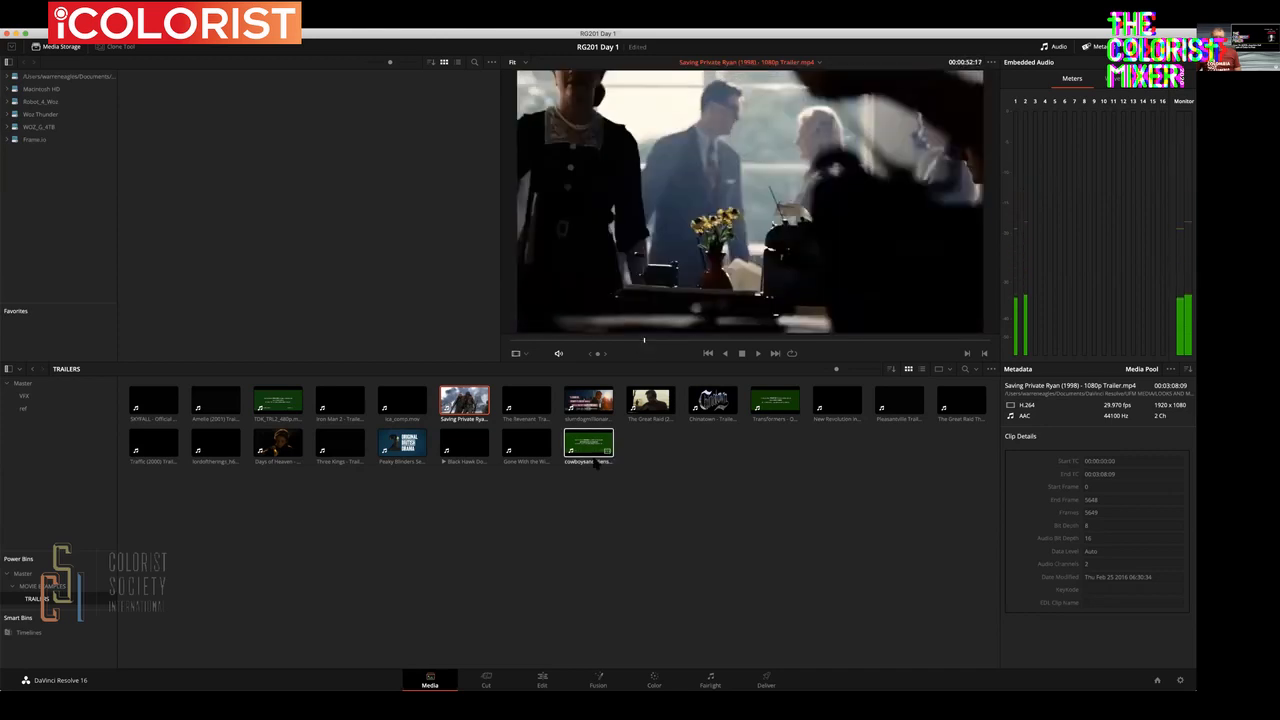